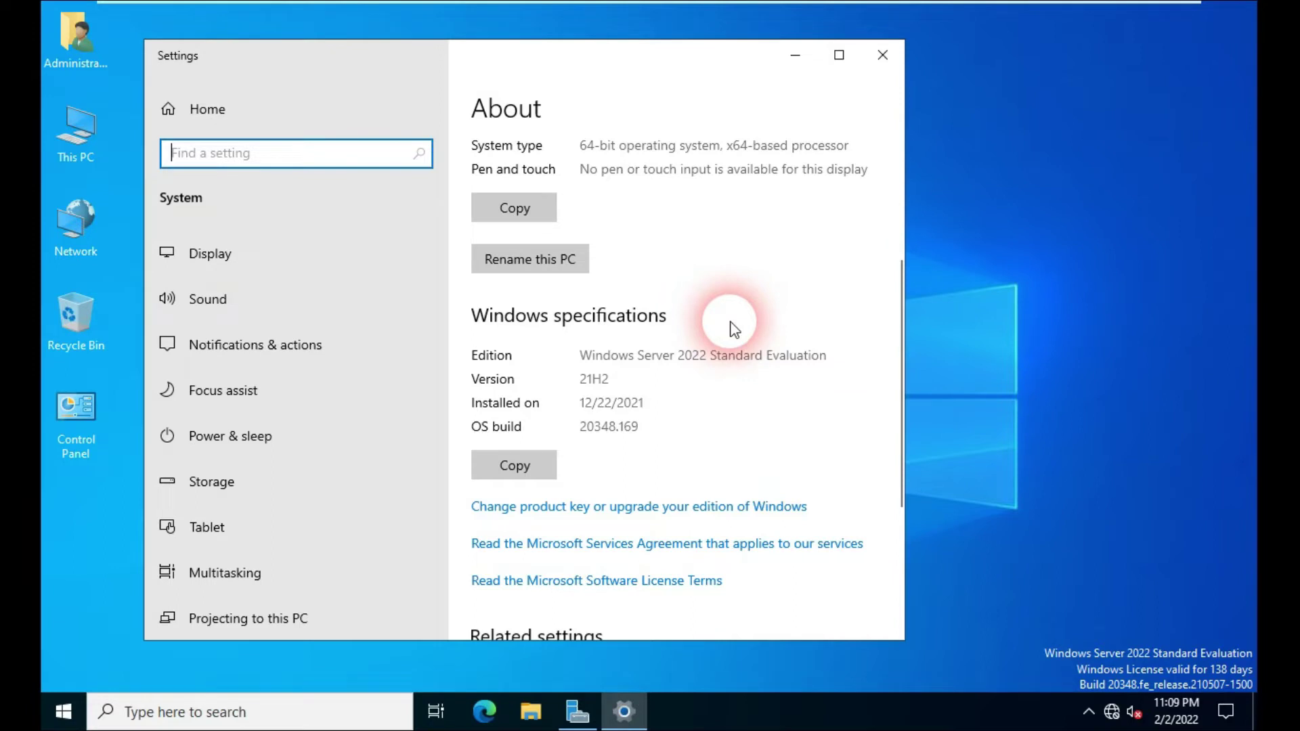
Step: Close Settings and show Server Manager's Local Server properties for Server-2022
{"action": "left_click", "coordinate": [881, 57]}
{"action": "left_click", "coordinate": [574, 716]}
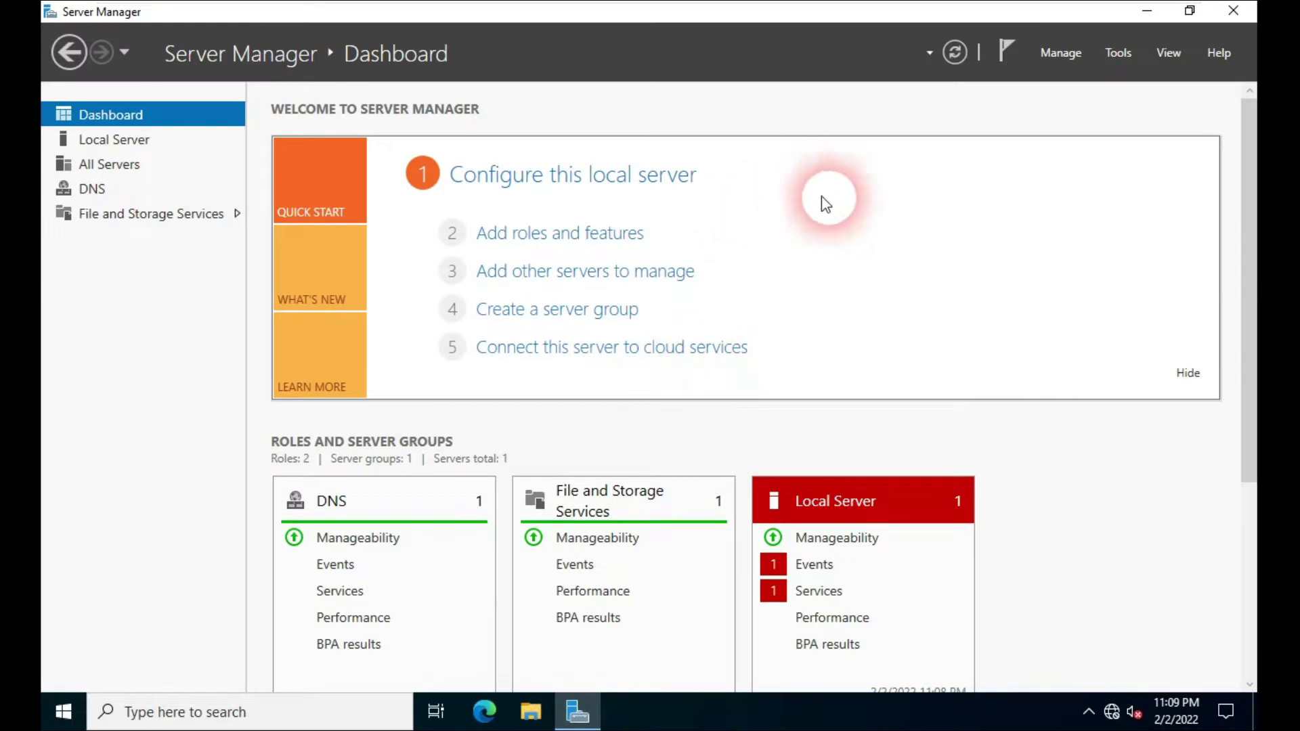
{"action": "left_click", "coordinate": [67, 719]}
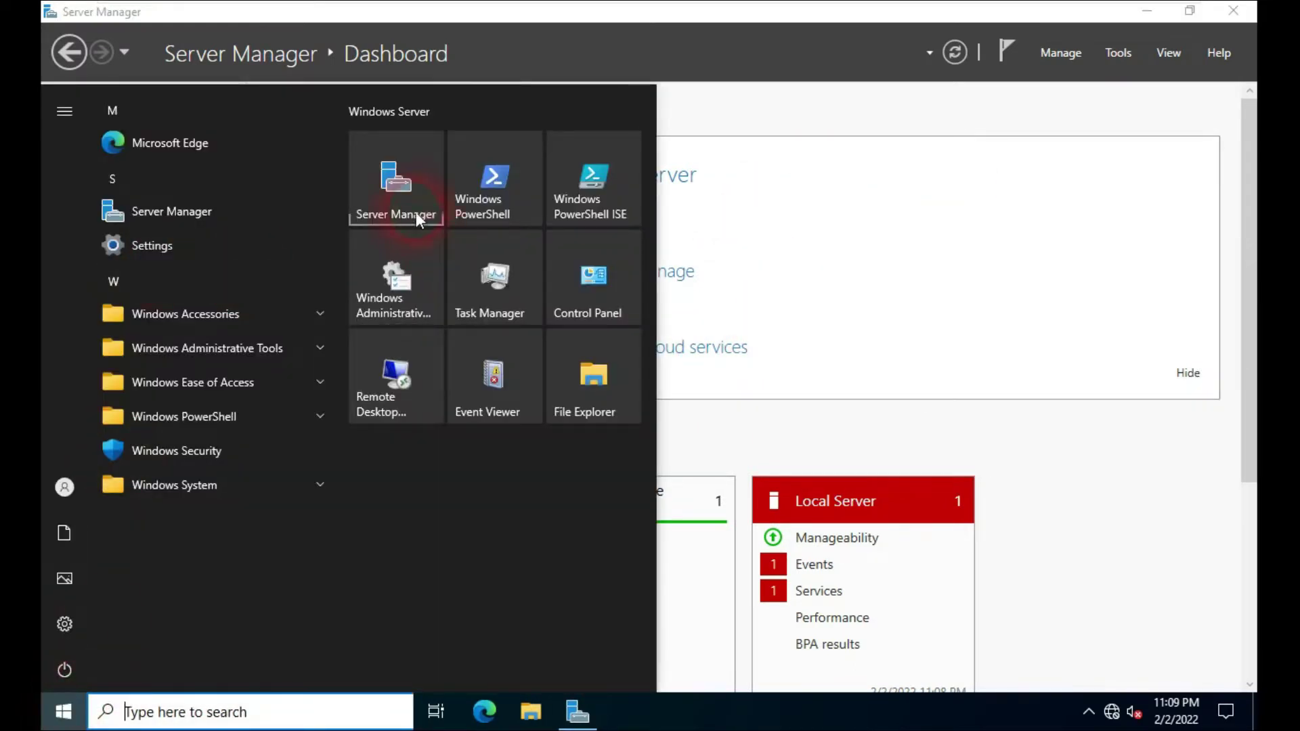
{"action": "left_click", "coordinate": [405, 198]}
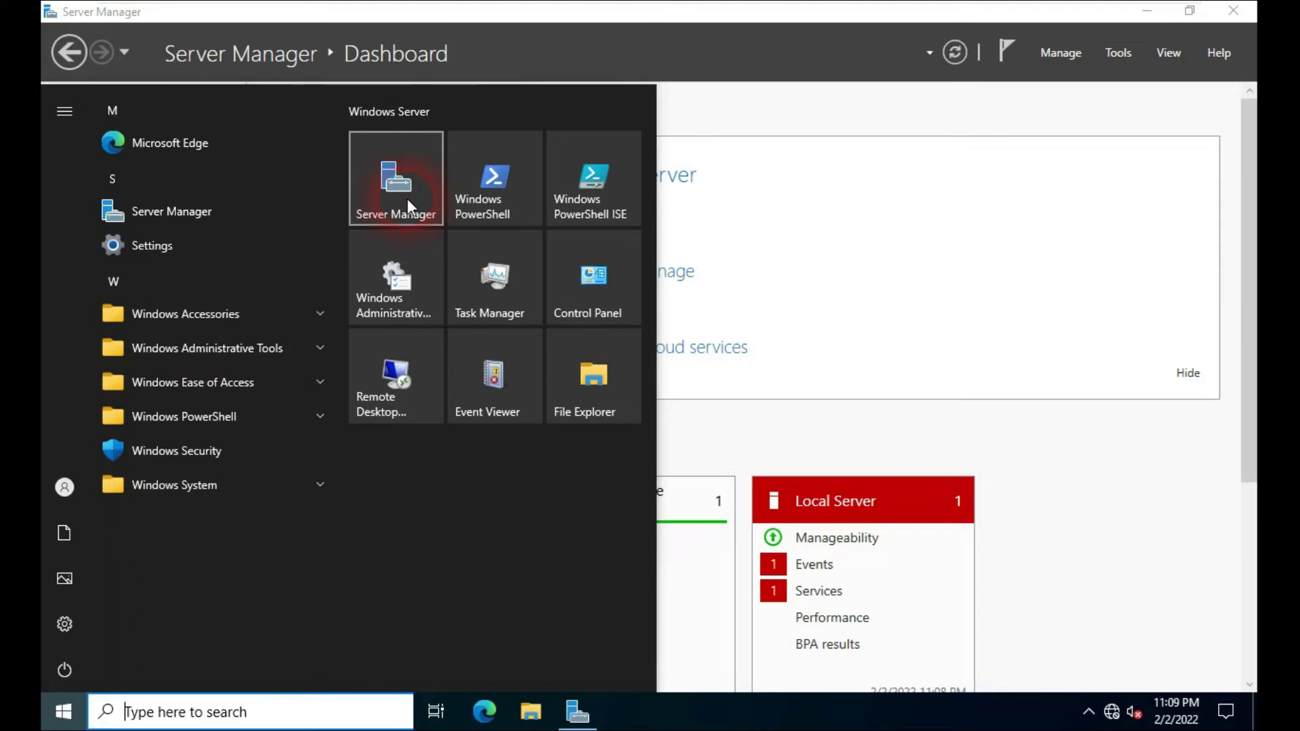
{"action": "left_click", "coordinate": [908, 112]}
{"action": "left_click", "coordinate": [793, 42]}
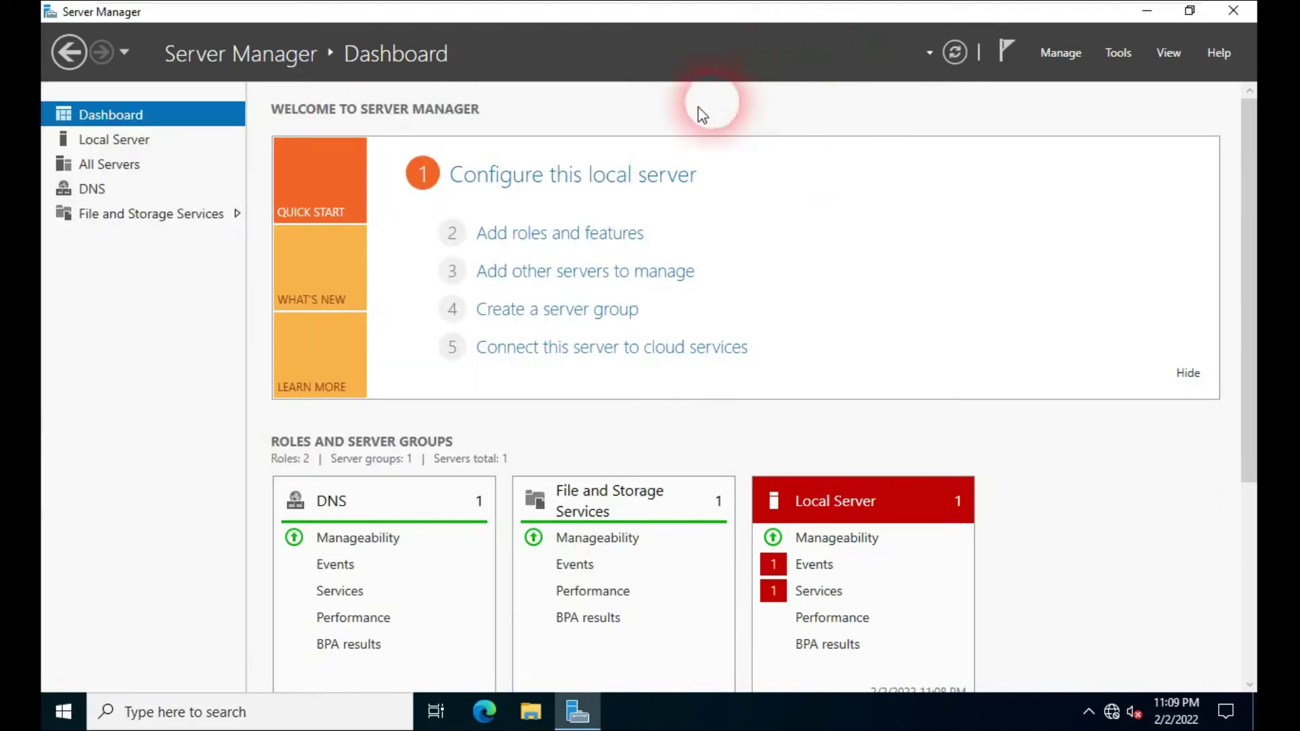
{"action": "left_click", "coordinate": [111, 144]}
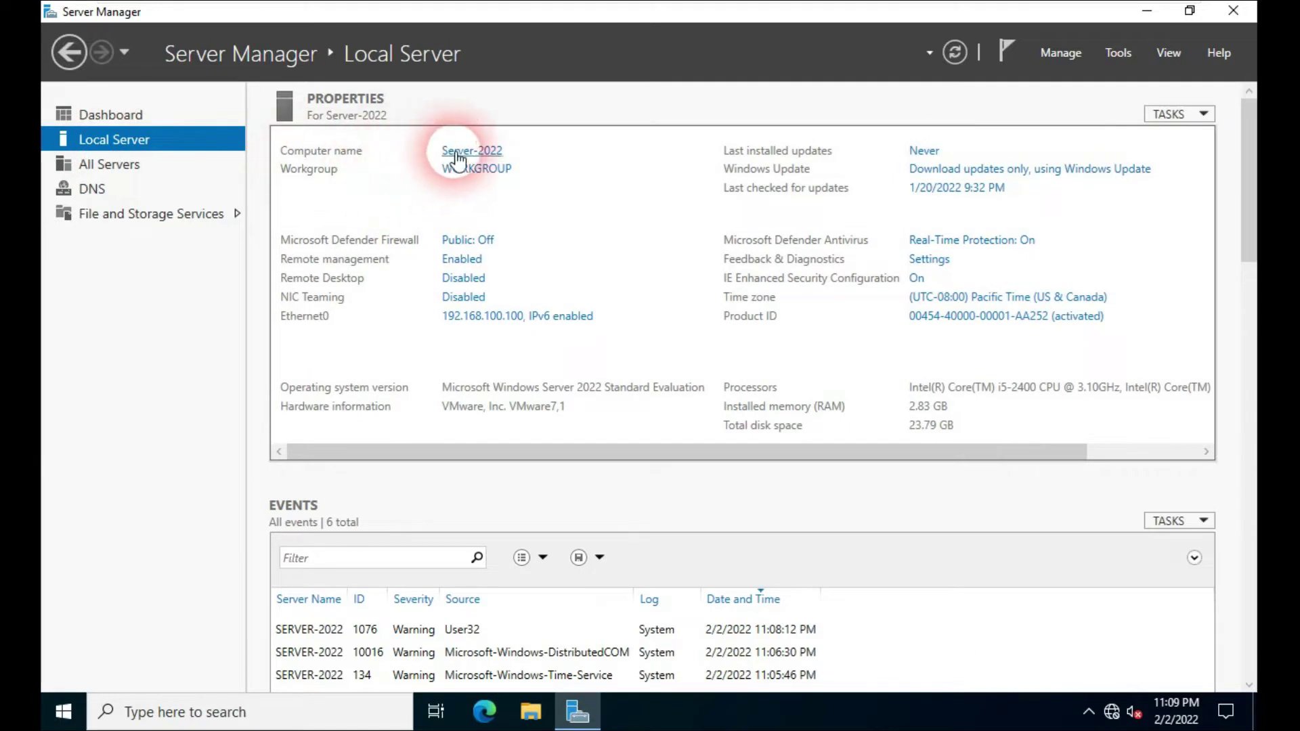
Step: Check the computer name and domain settings in System Properties without changing them
{"action": "left_click", "coordinate": [492, 157]}
{"action": "left_click", "coordinate": [435, 305]}
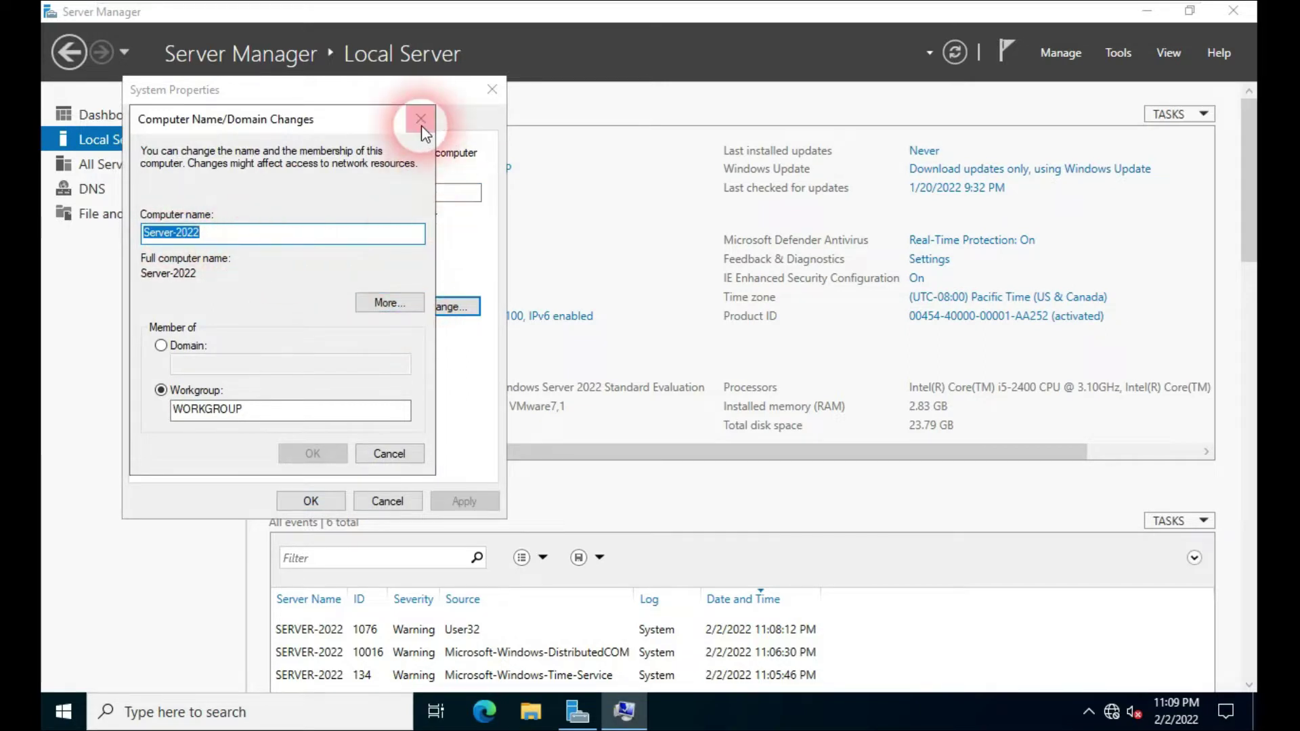
{"action": "left_click", "coordinate": [421, 119]}
{"action": "left_click", "coordinate": [491, 89]}
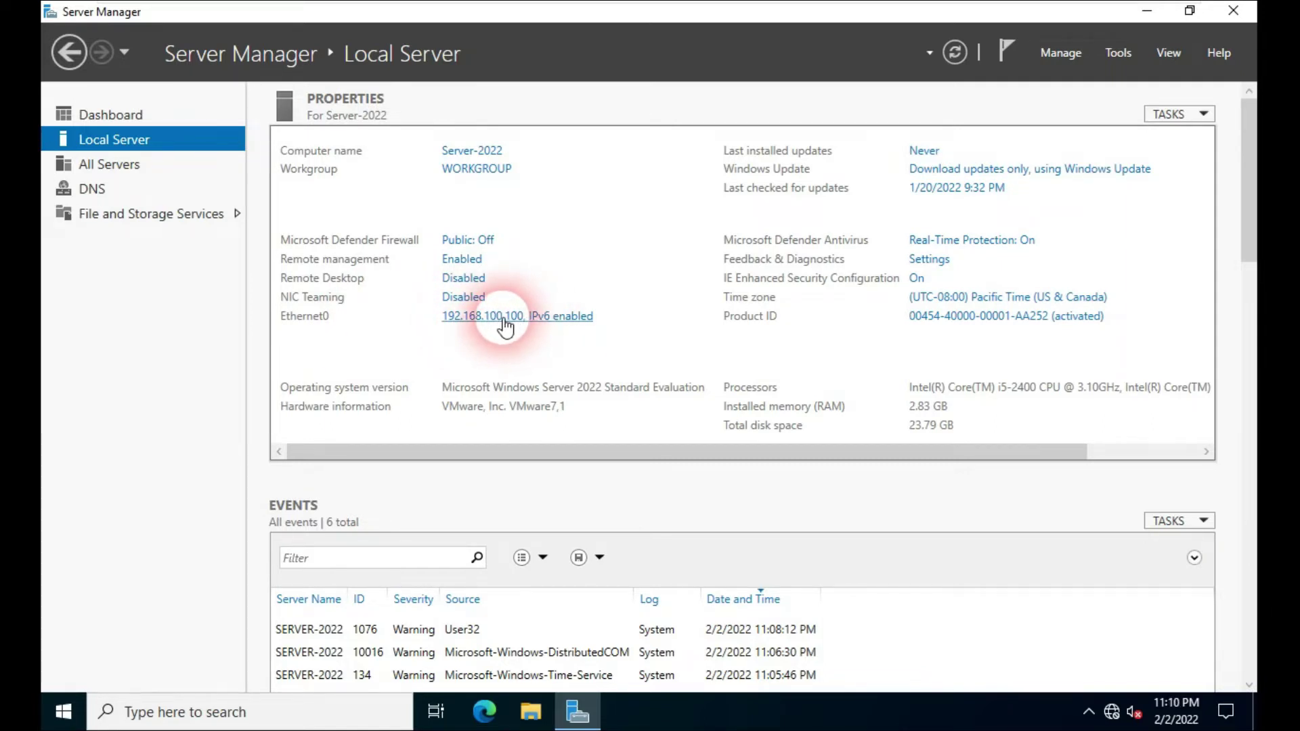
Step: Check the Ethernet0 network connection, then go back to the Dashboard
{"action": "left_click", "coordinate": [504, 323]}
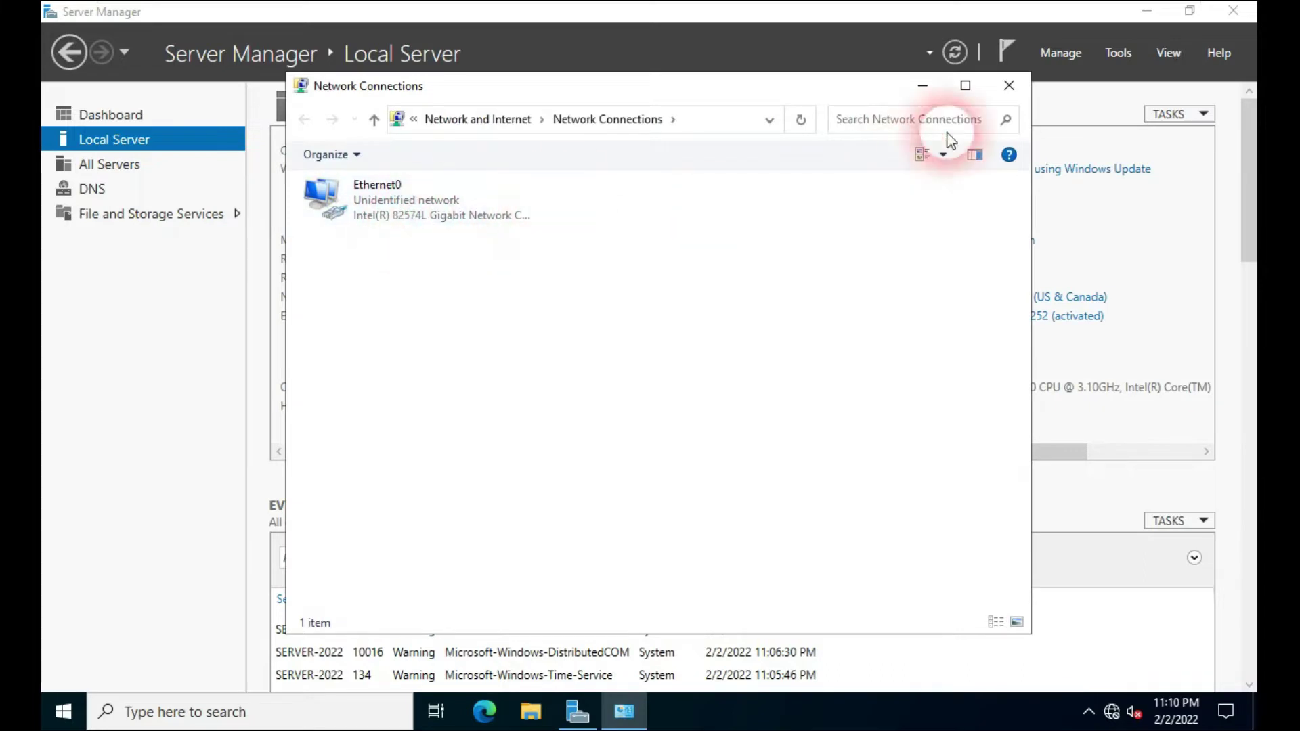
{"action": "left_click", "coordinate": [1009, 85]}
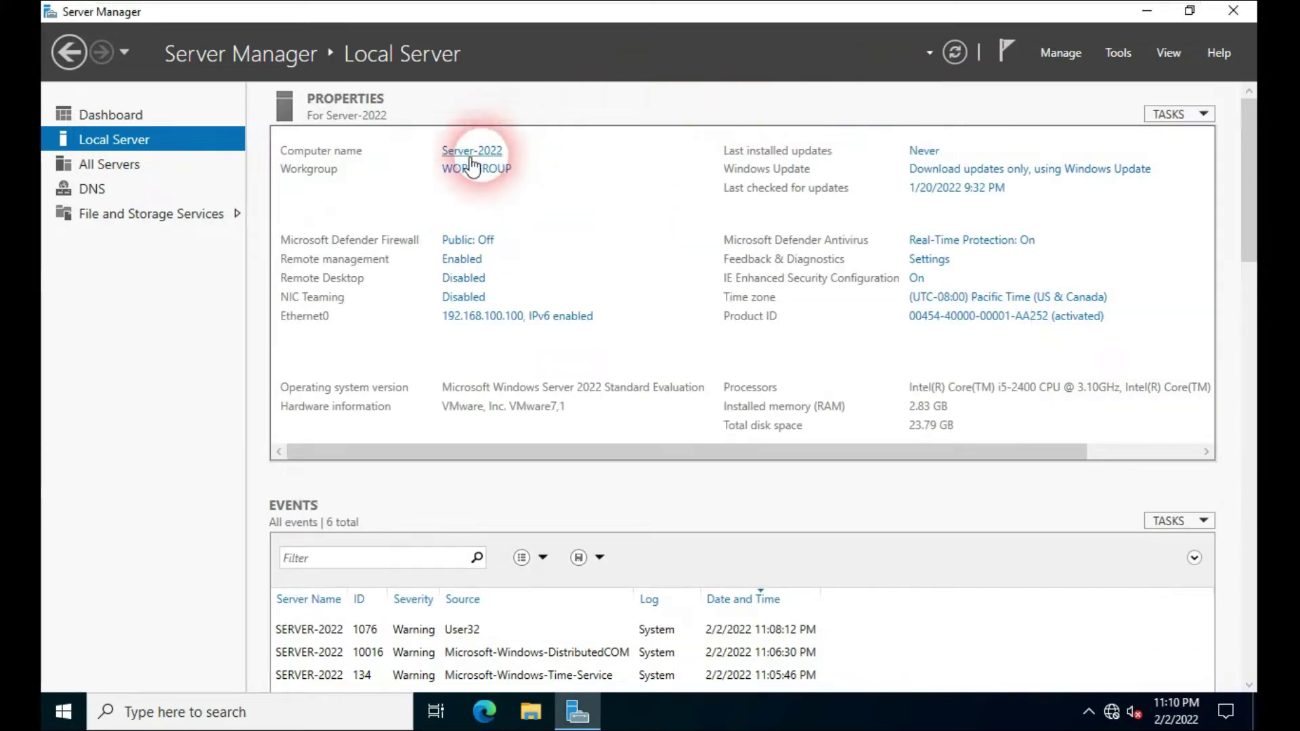
{"action": "left_click", "coordinate": [108, 117]}
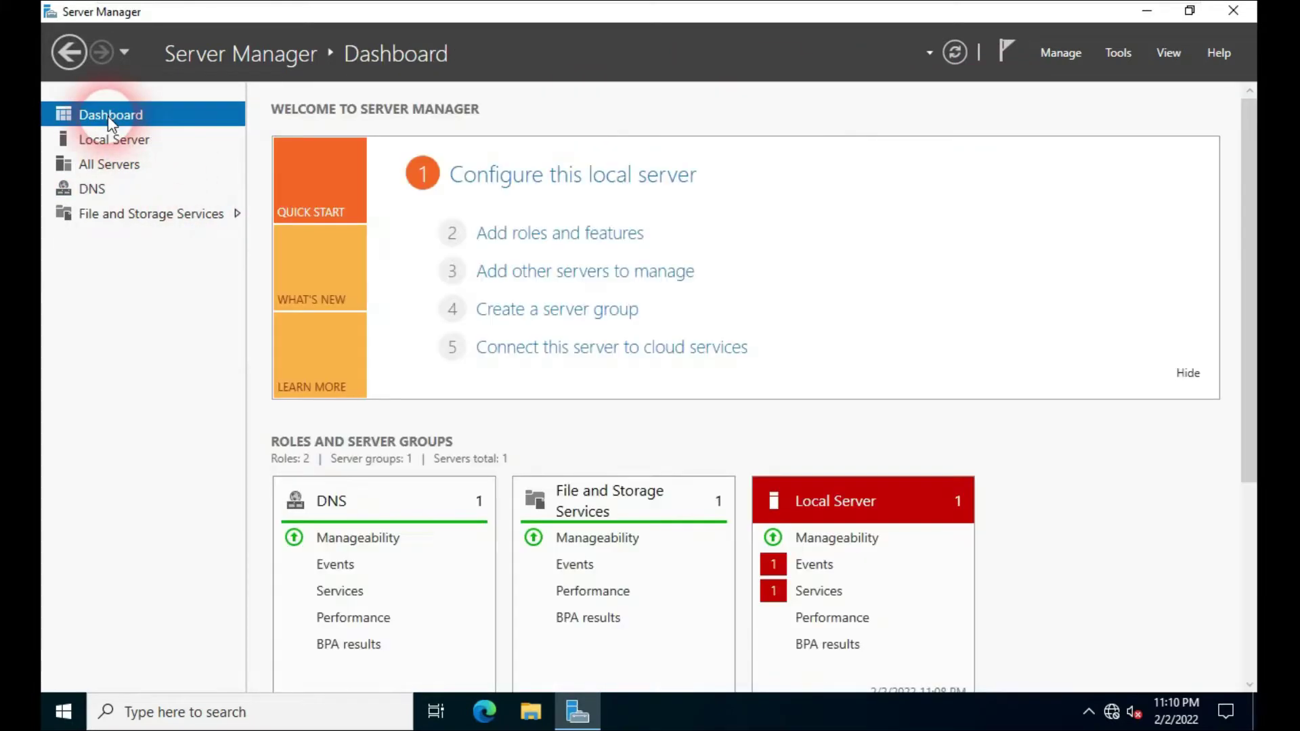
{"action": "left_click", "coordinate": [869, 264]}
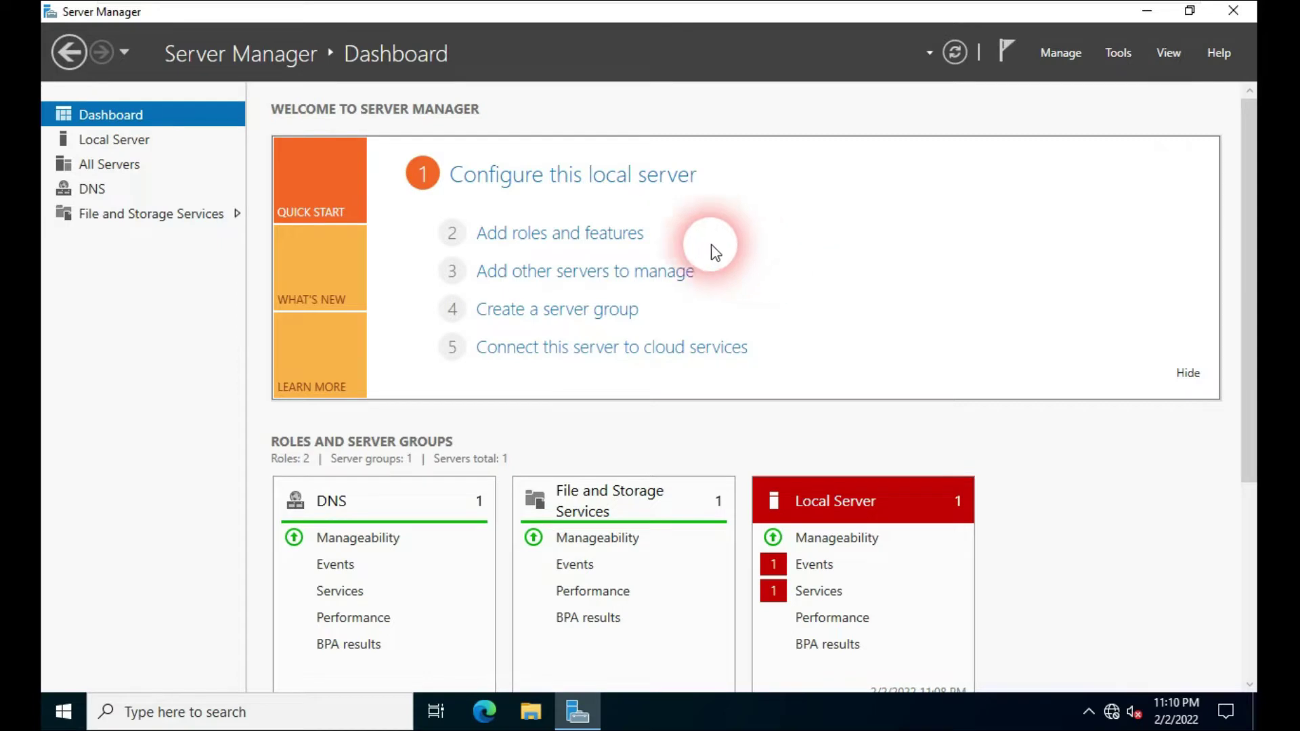
Step: Run Add Roles and Features with role-based installation on Server-2022 up to server roles
{"action": "left_click", "coordinate": [557, 238]}
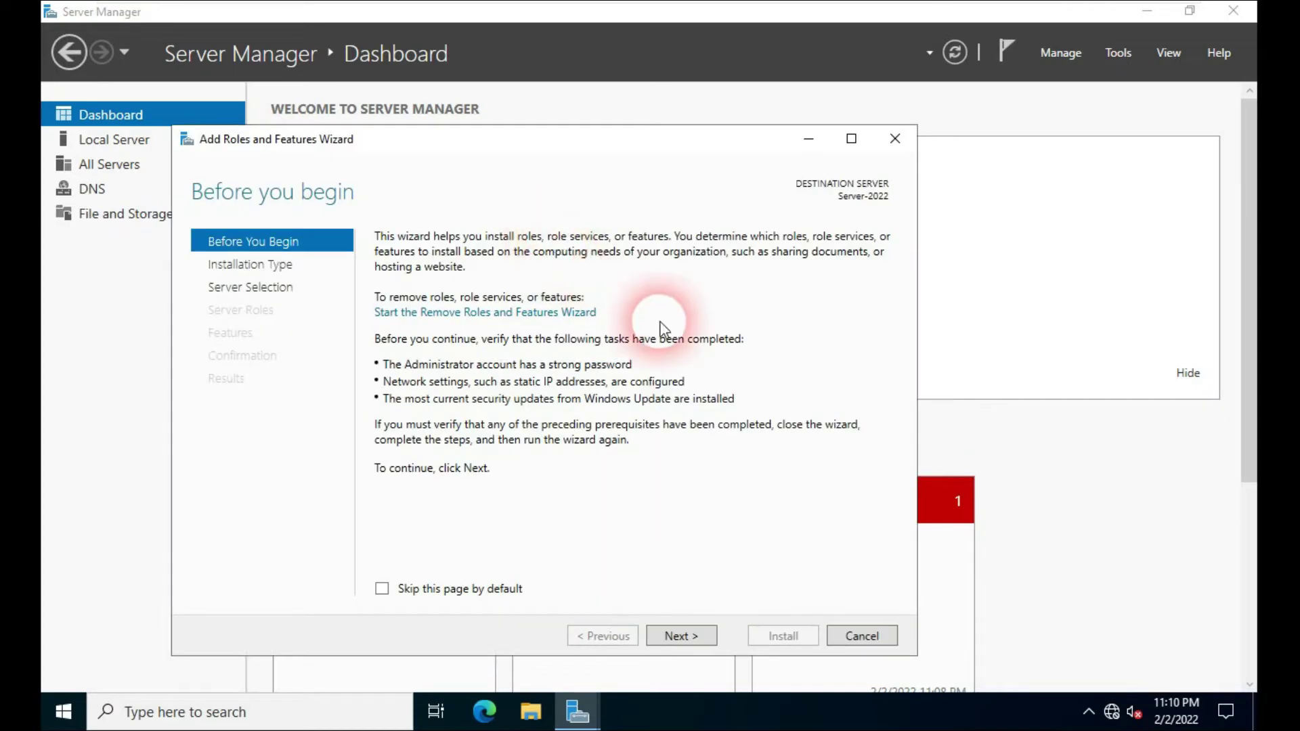
{"action": "left_click", "coordinate": [683, 637]}
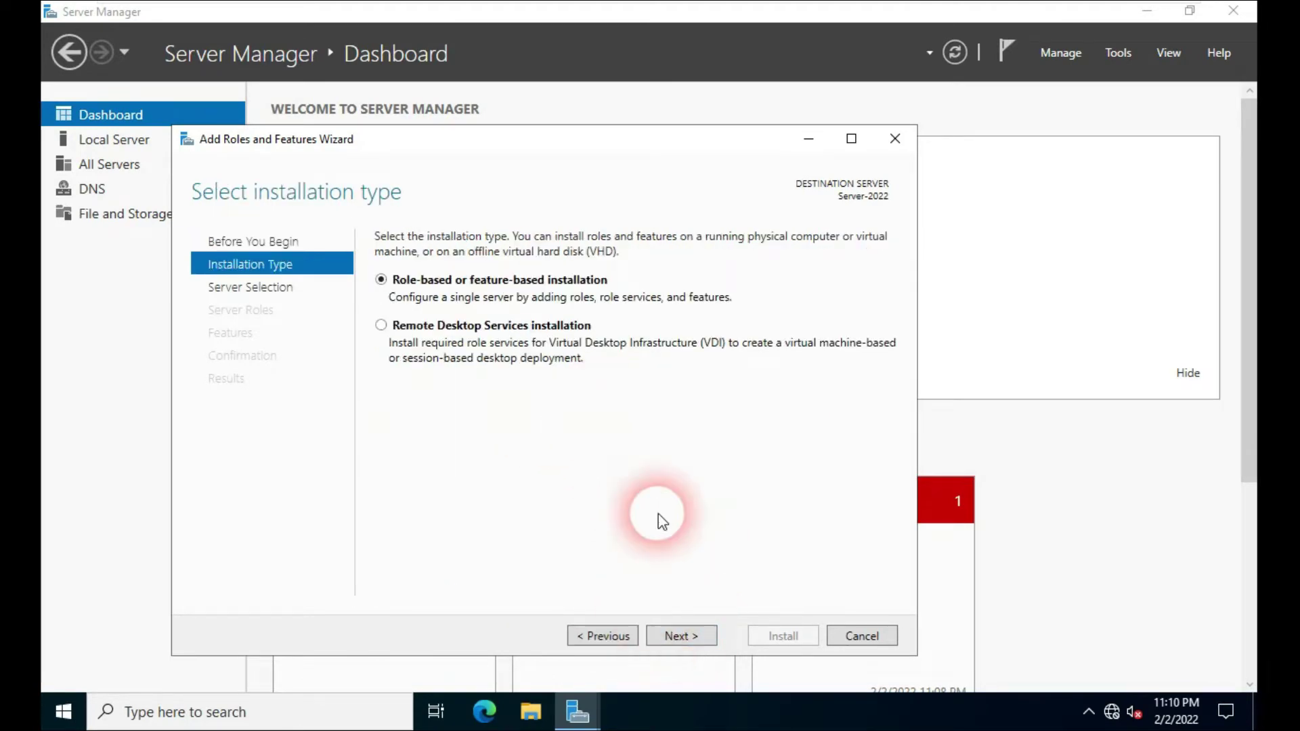
{"action": "left_click", "coordinate": [681, 636]}
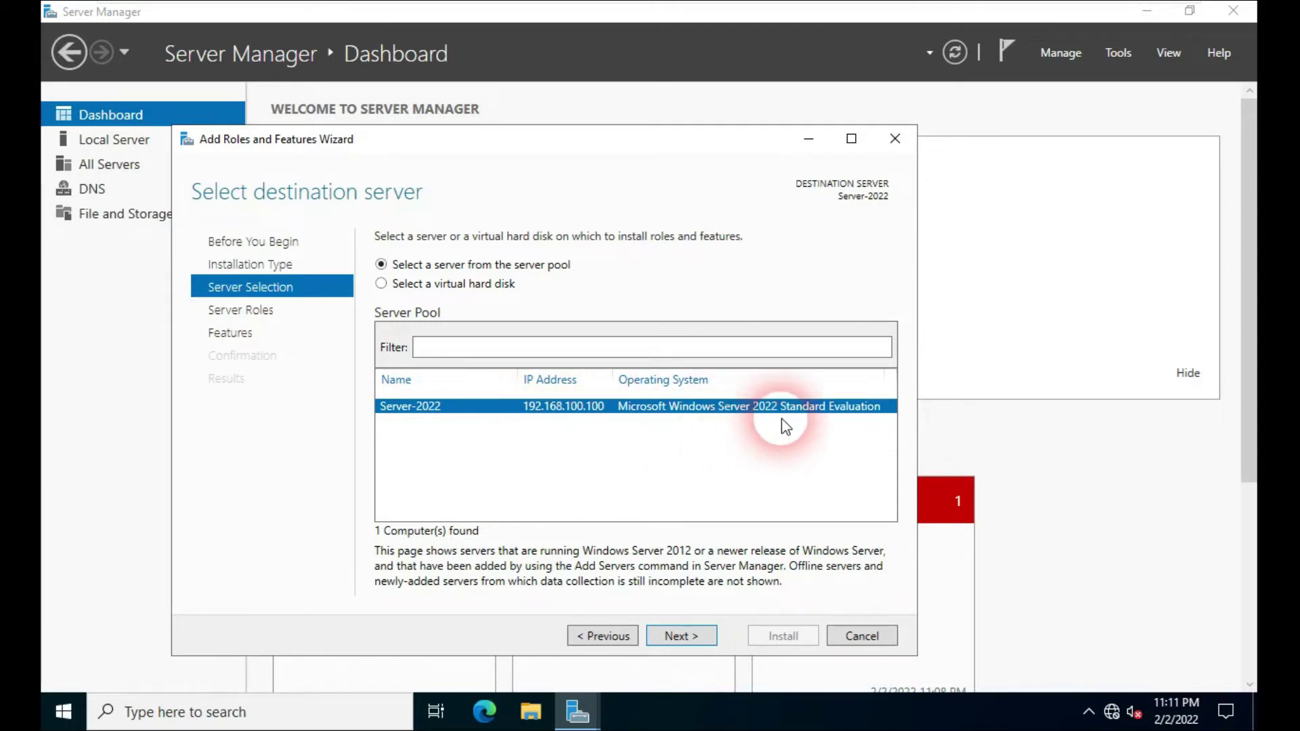
{"action": "left_click", "coordinate": [681, 637]}
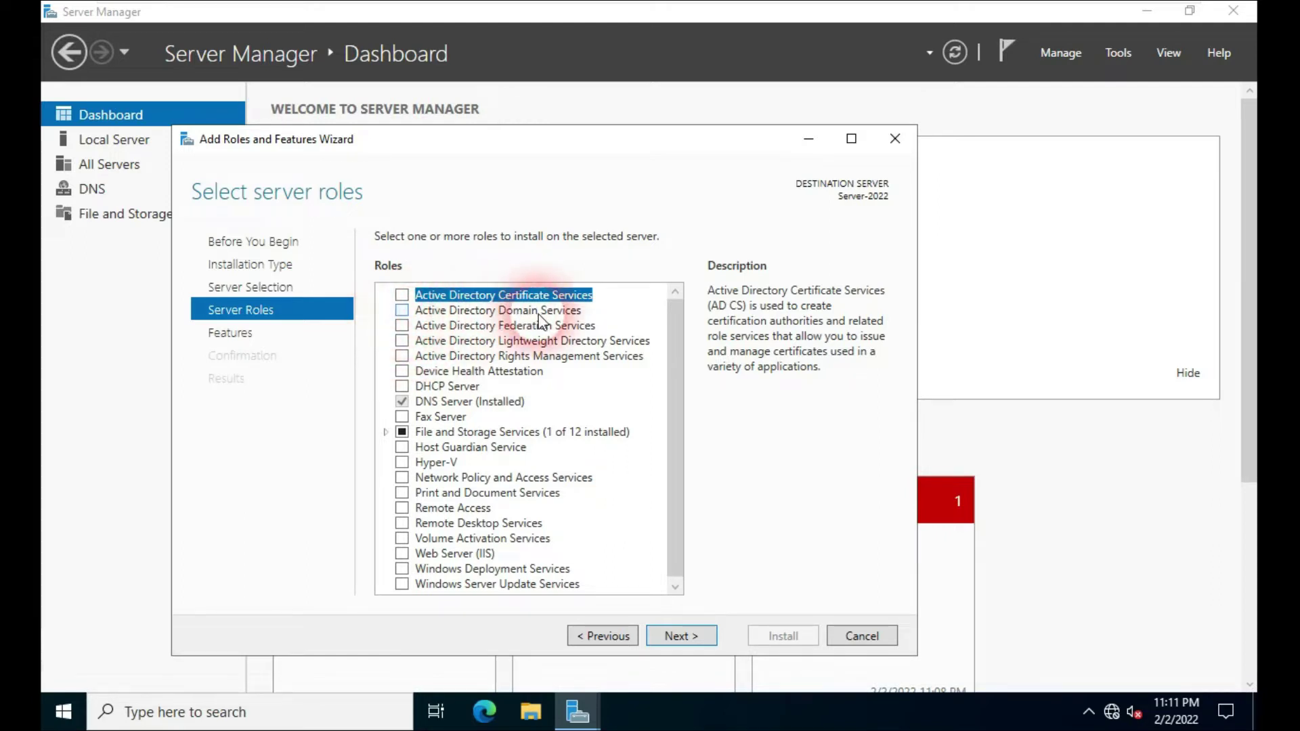
Step: Select Active Directory Domain Services with its required management features and install it
{"action": "left_click", "coordinate": [401, 311]}
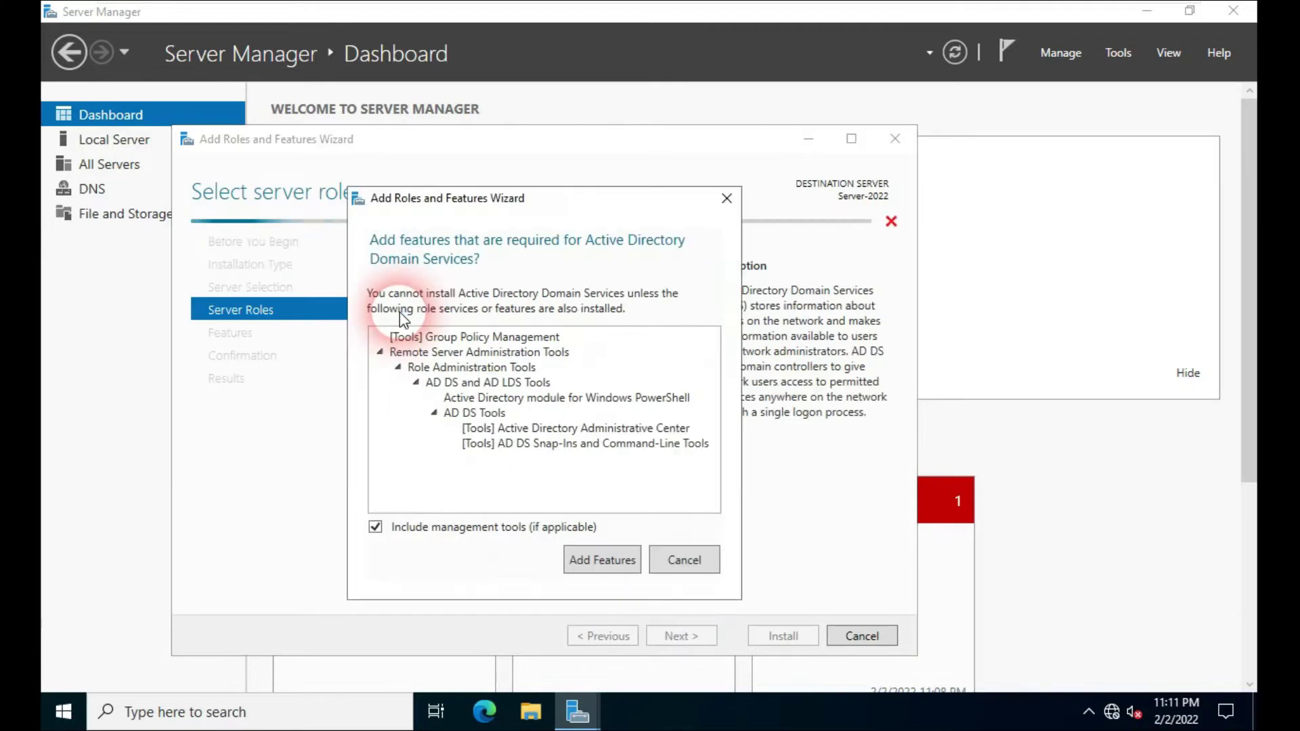
{"action": "left_click", "coordinate": [596, 562]}
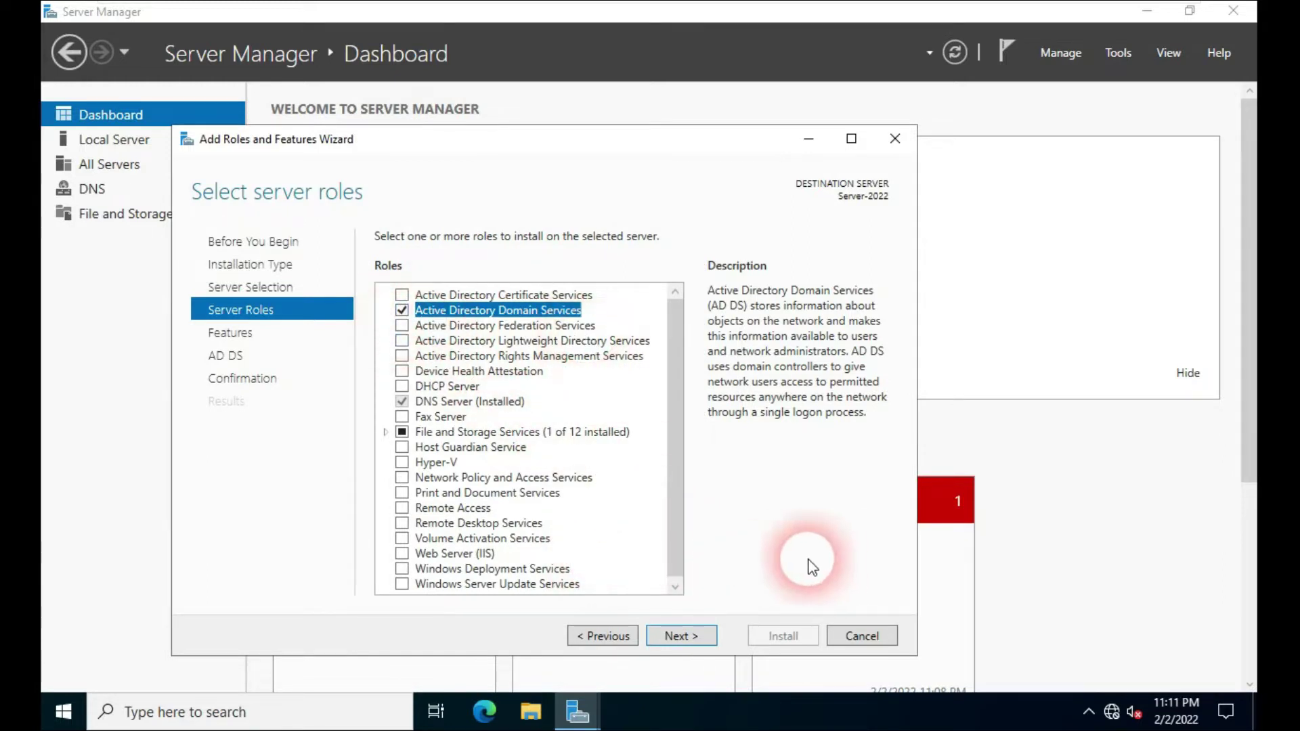
{"action": "left_click", "coordinate": [700, 642]}
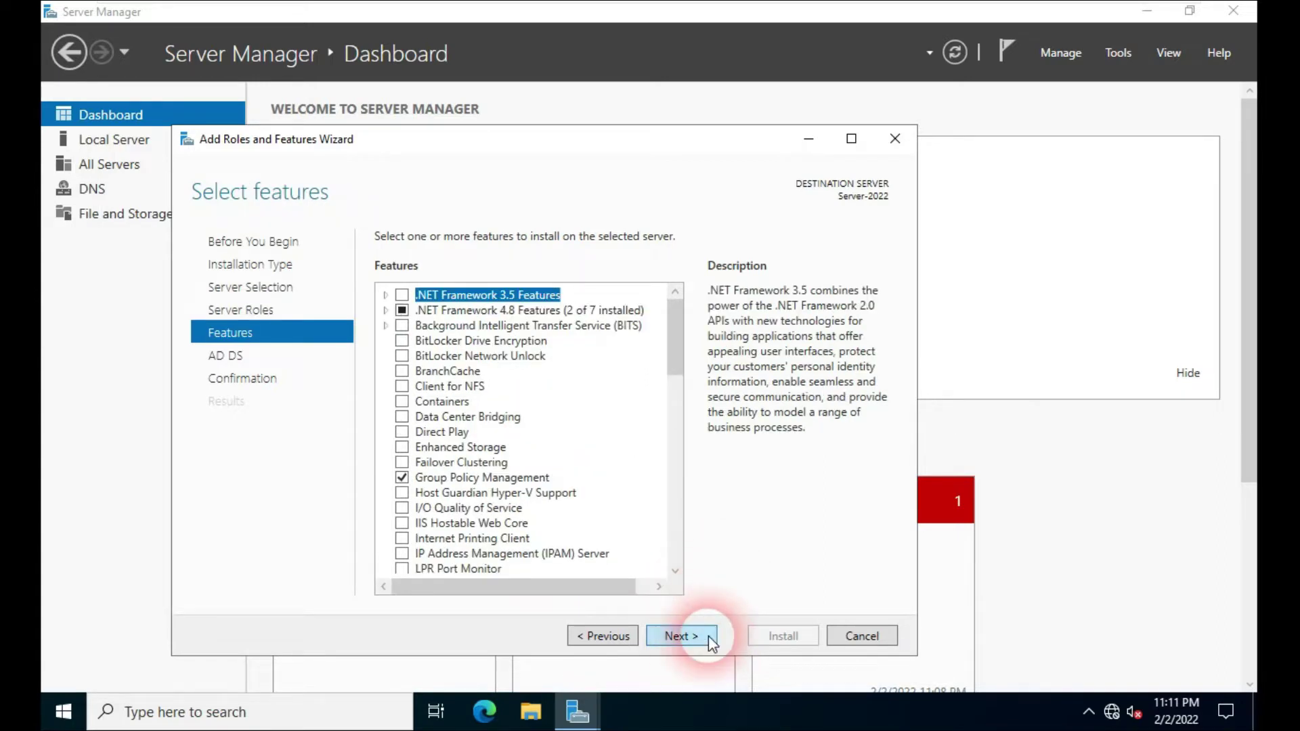
{"action": "left_click", "coordinate": [703, 640]}
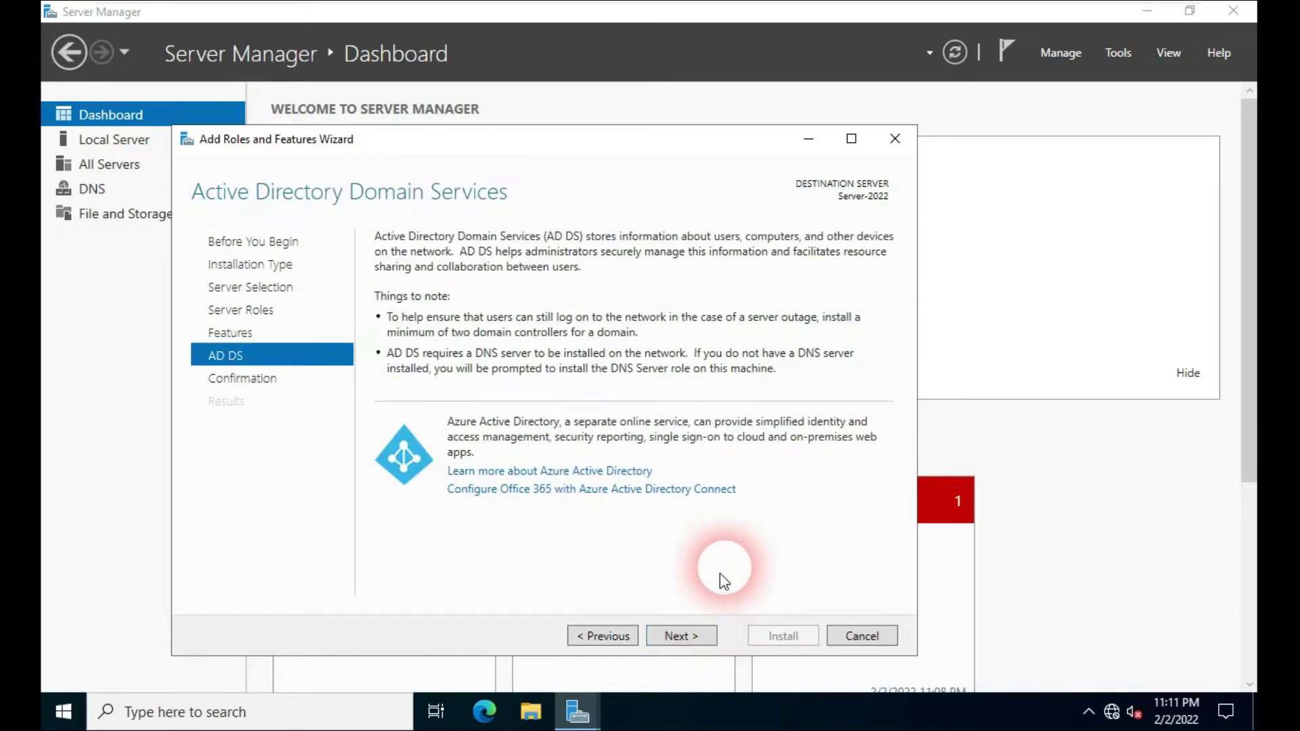
{"action": "left_click", "coordinate": [702, 635]}
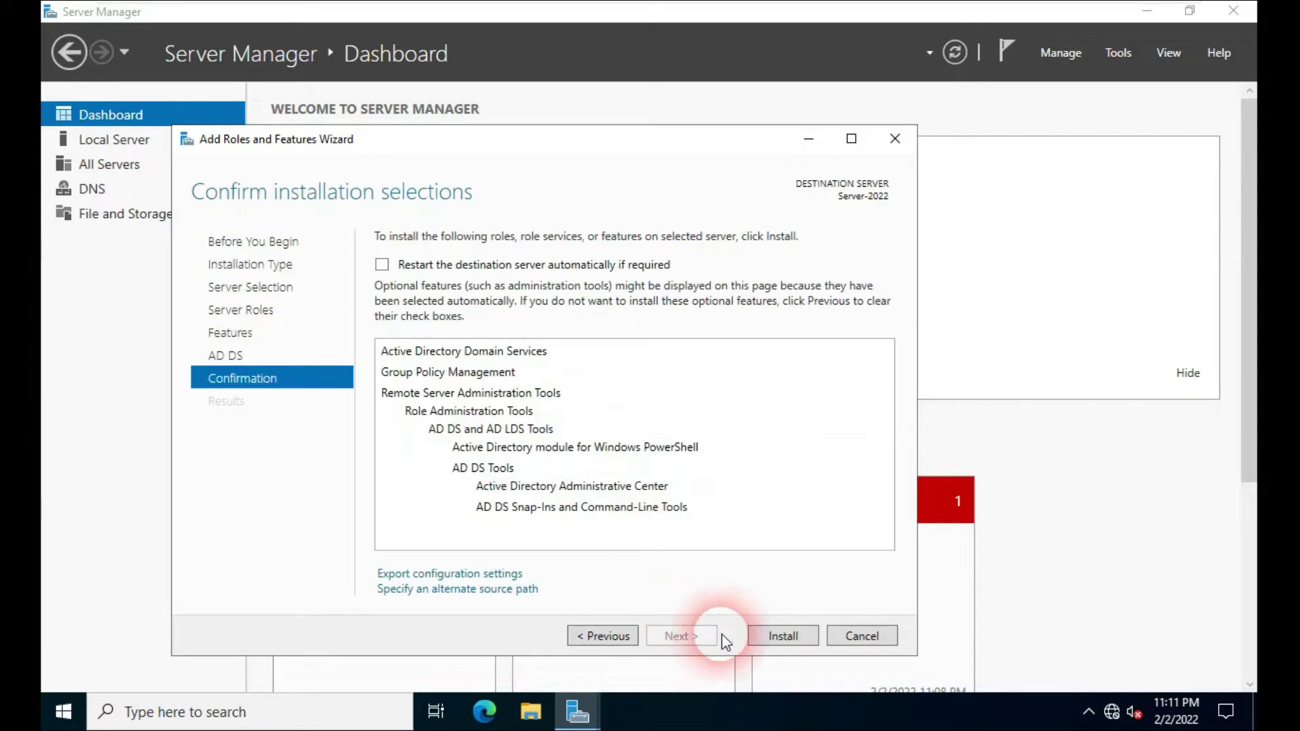
{"action": "left_click", "coordinate": [784, 638]}
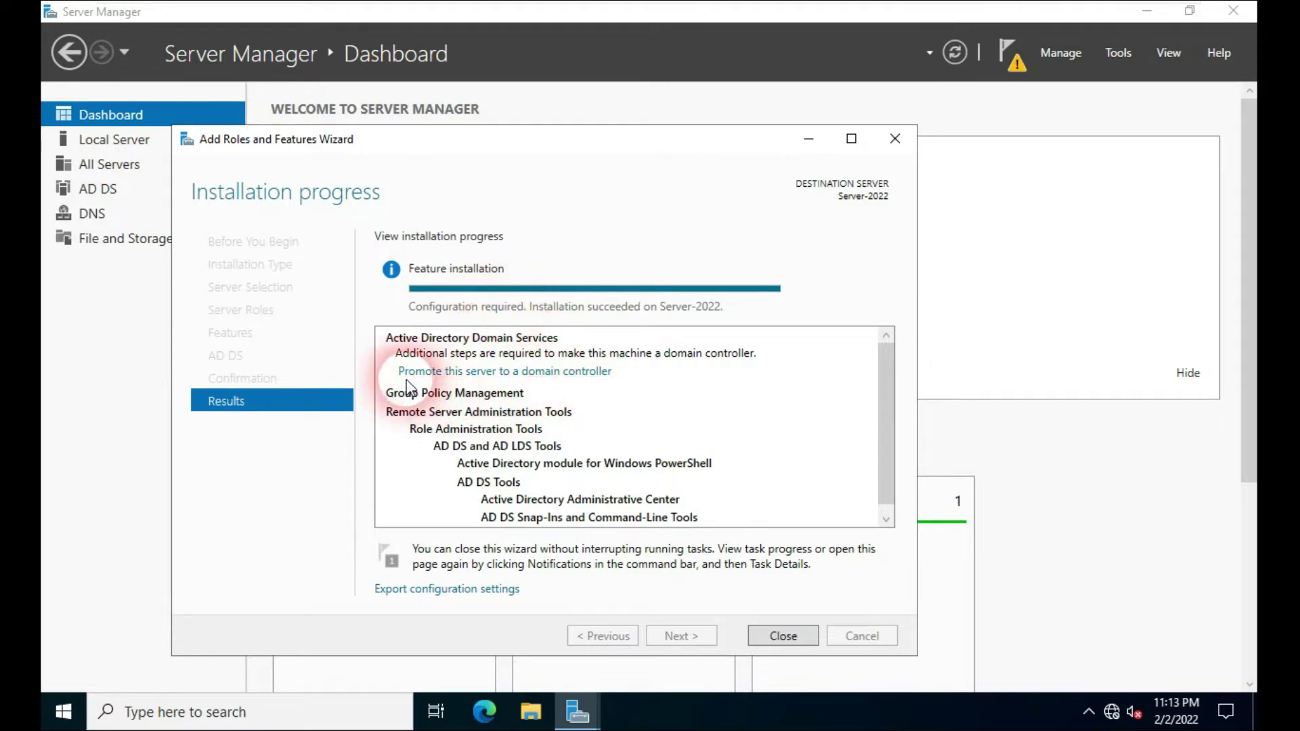
Step: Open and then cancel the domain controller promotion wizard, and close the Add Roles wizard
{"action": "left_click", "coordinate": [489, 374]}
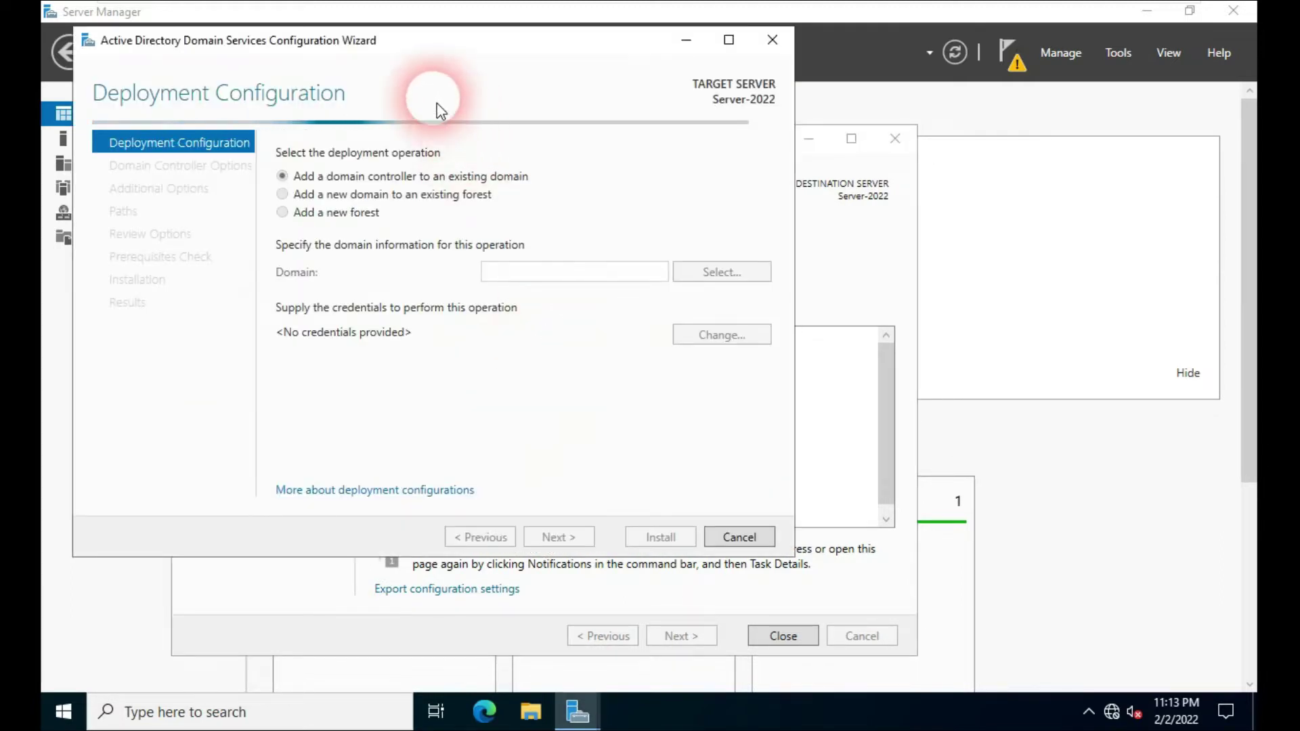
{"action": "left_click_drag", "start_coordinate": [399, 56], "coordinate": [727, 70]}
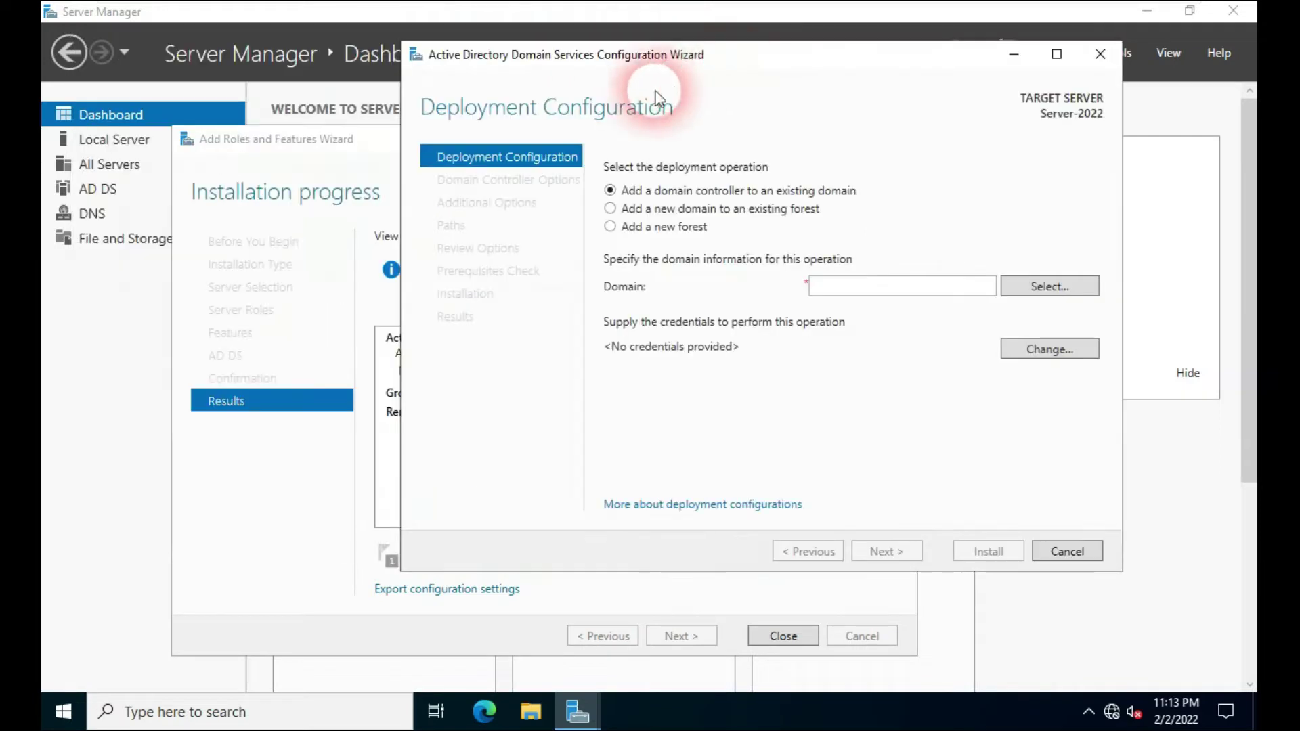
{"action": "left_click_drag", "start_coordinate": [627, 71], "coordinate": [661, 66]}
{"action": "left_click", "coordinate": [661, 189]}
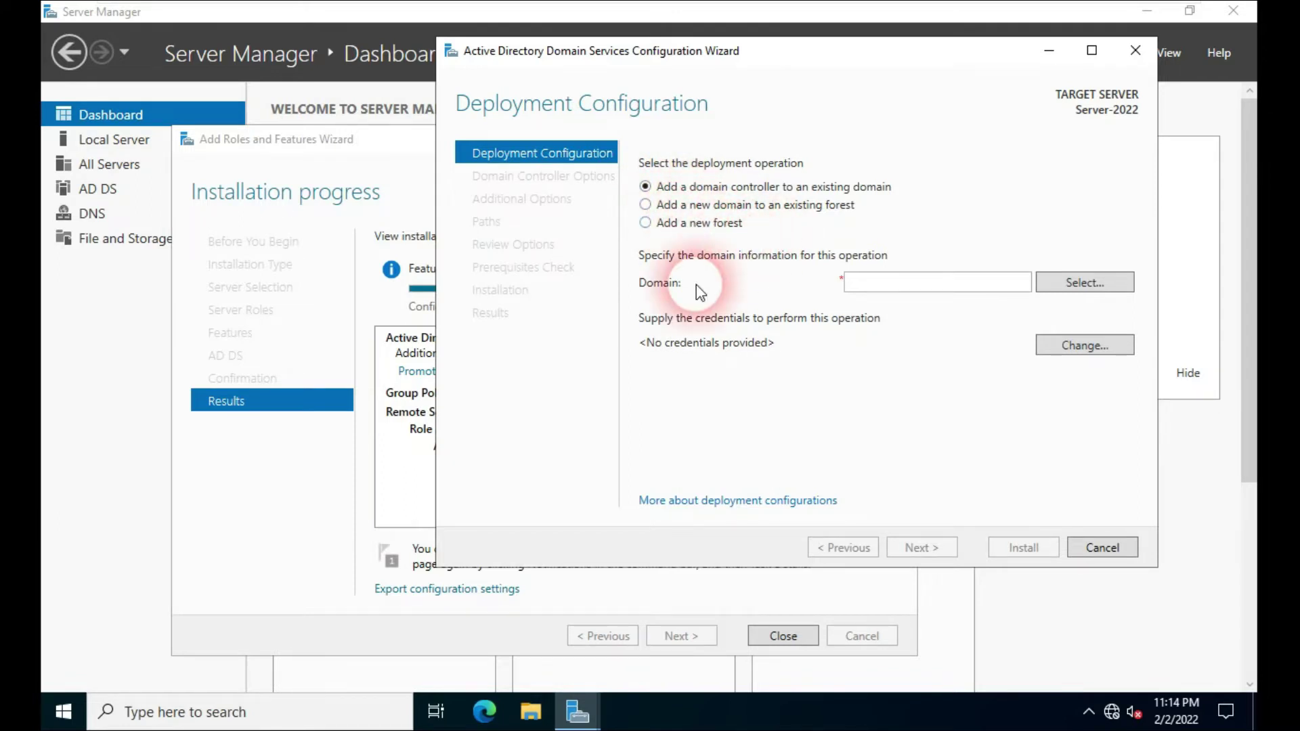
{"action": "left_click", "coordinate": [1134, 58]}
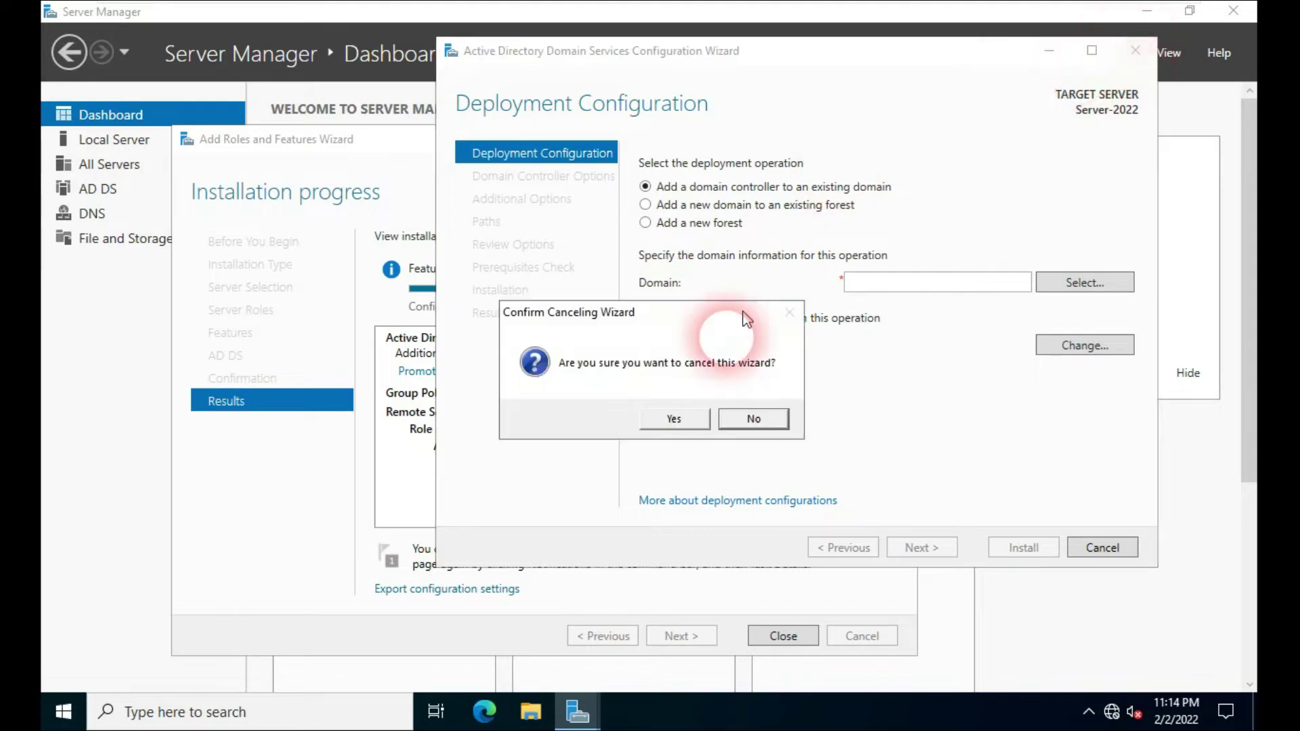
{"action": "left_click", "coordinate": [669, 418]}
{"action": "left_click", "coordinate": [530, 400]}
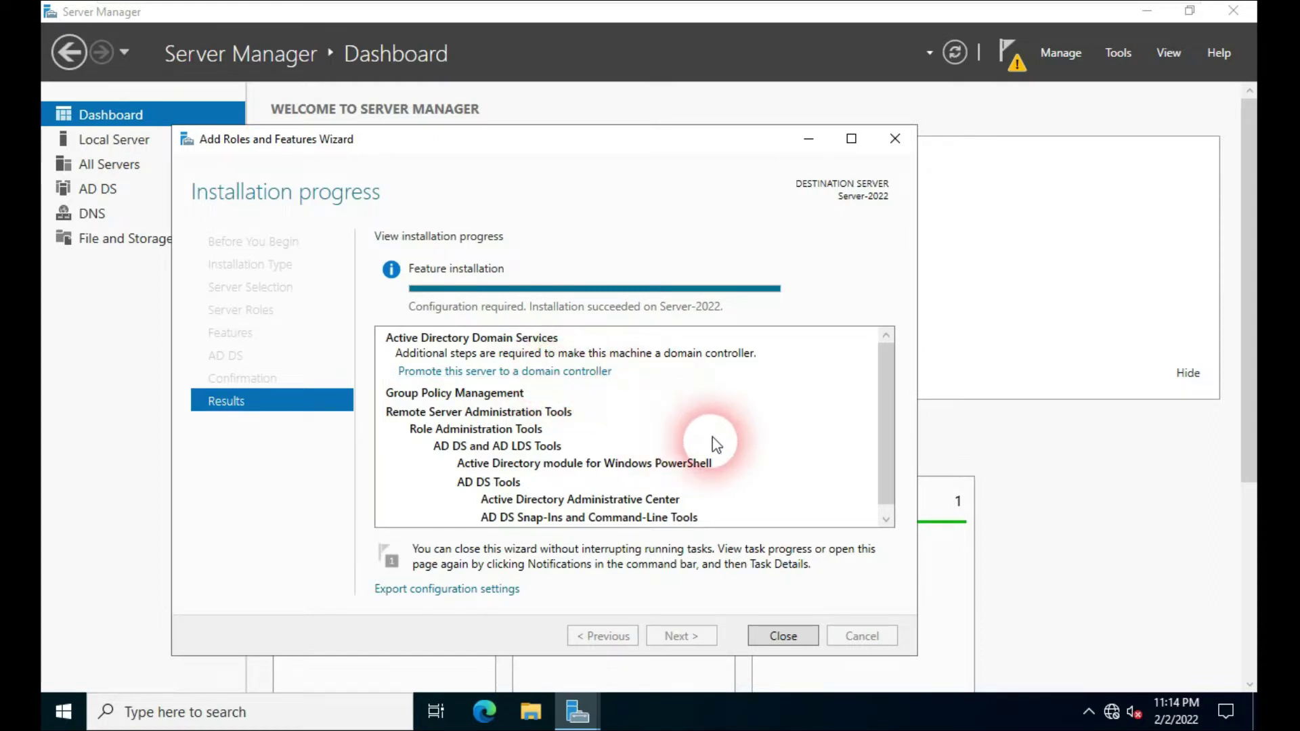
{"action": "left_click", "coordinate": [783, 637]}
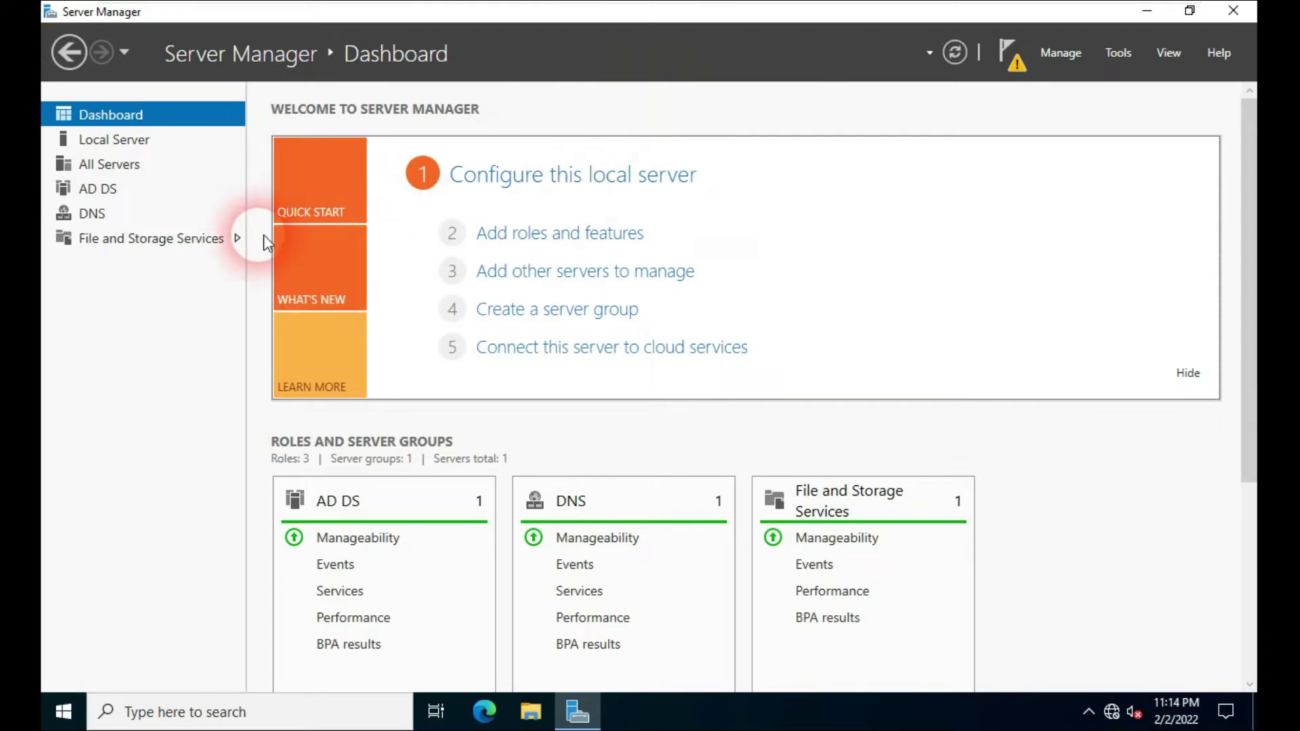
Step: From the AD DS page's task details, launch 'Promote this server to a domain controller'
{"action": "left_click", "coordinate": [93, 194]}
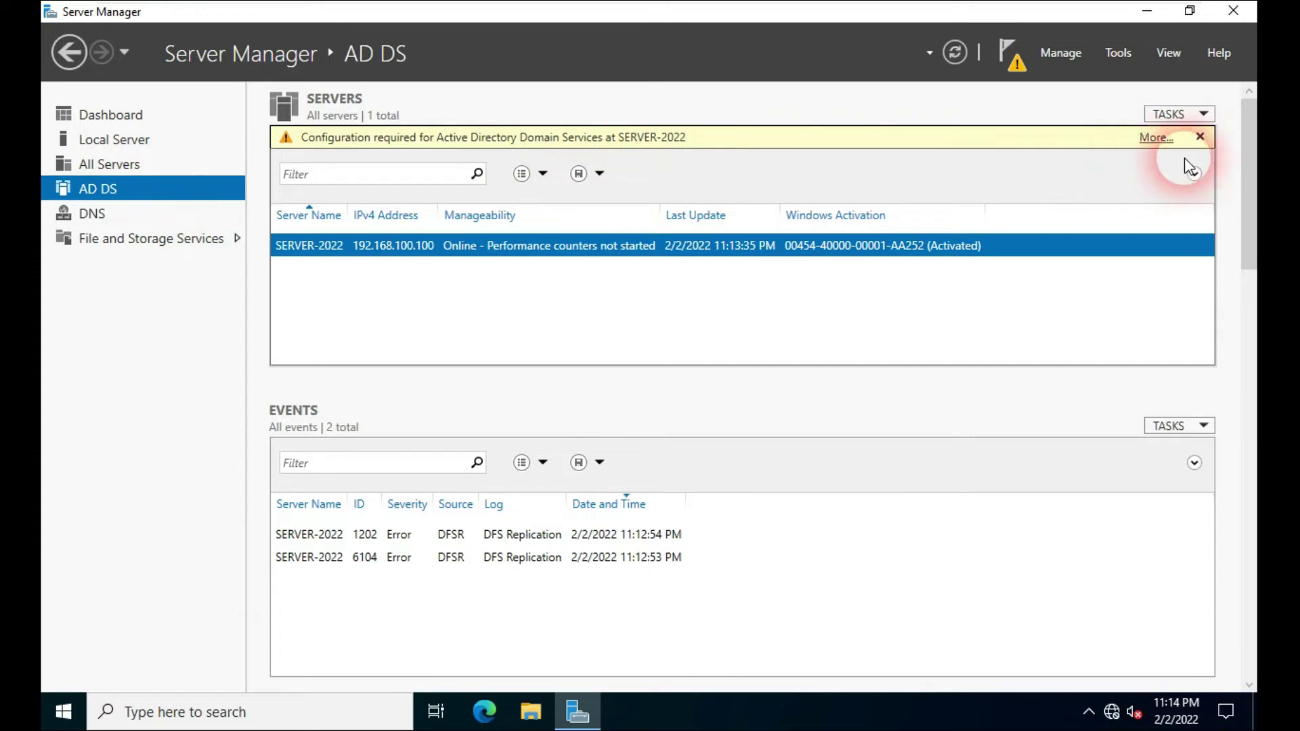
{"action": "left_click", "coordinate": [1156, 138]}
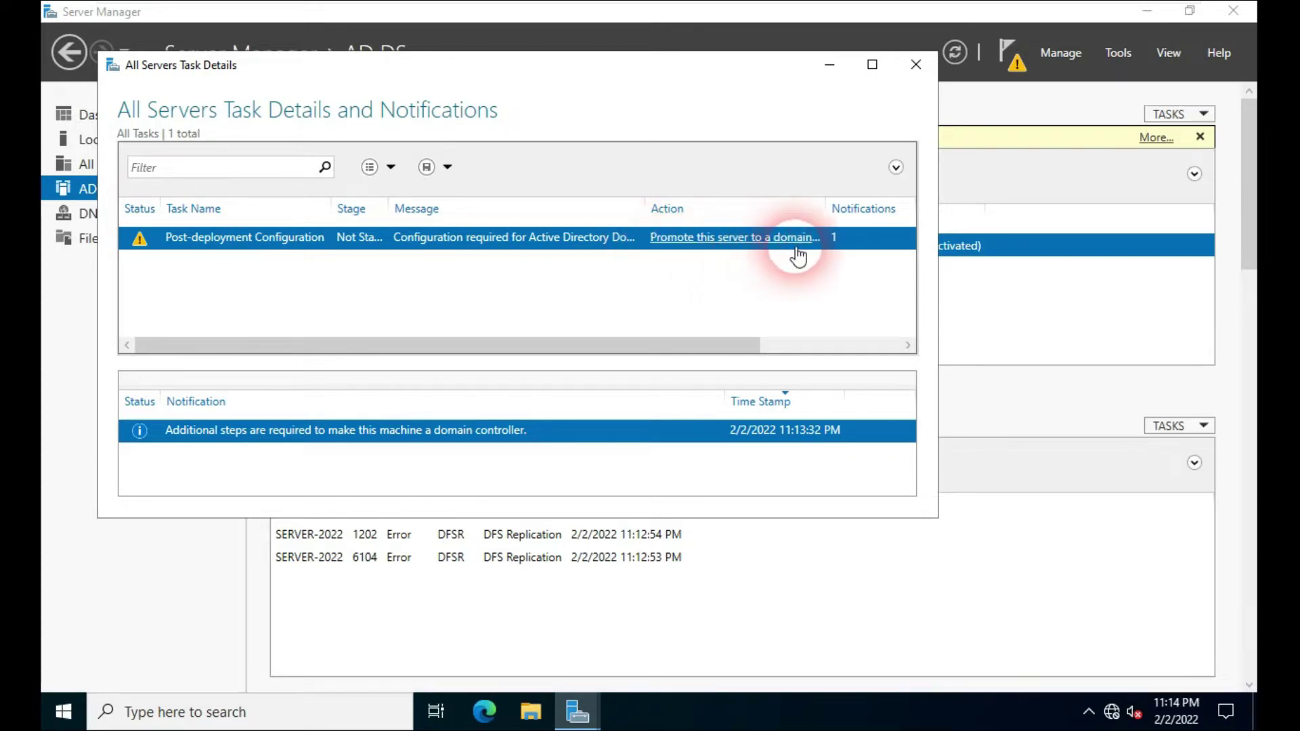
{"action": "left_click", "coordinate": [734, 255]}
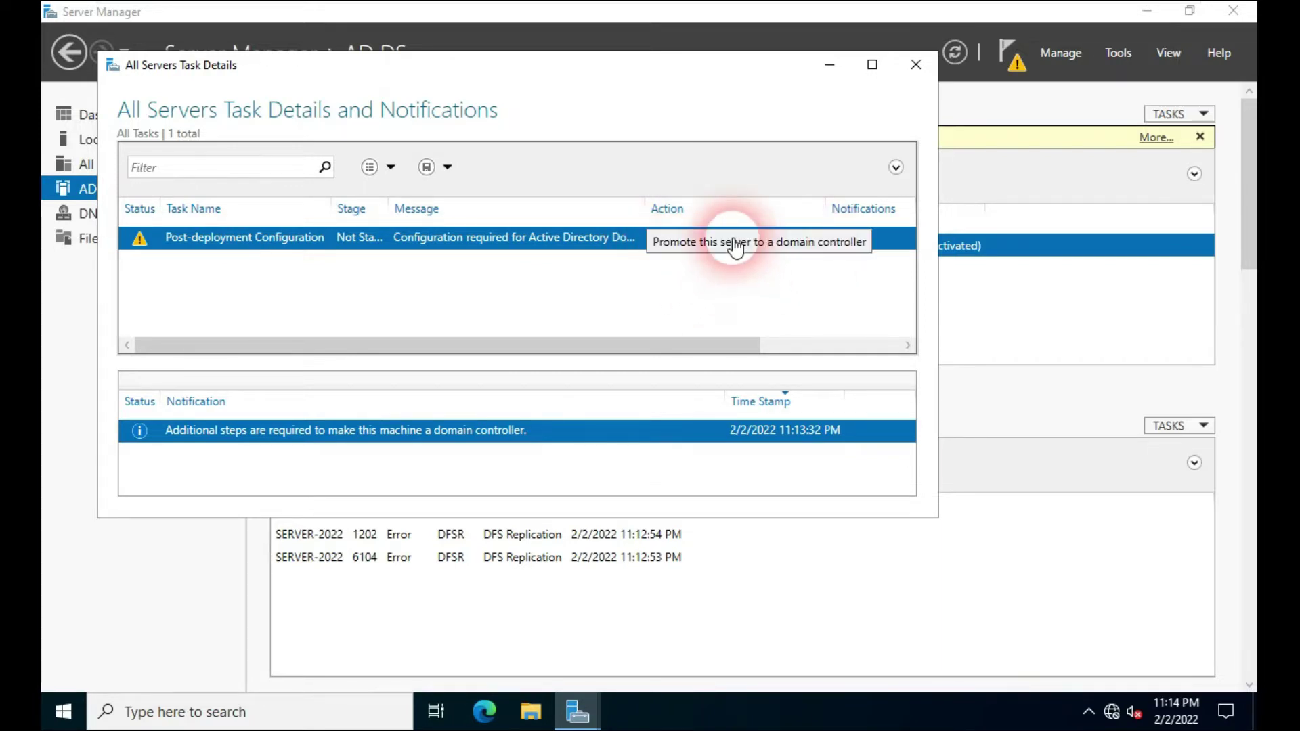
{"action": "left_click_drag", "start_coordinate": [502, 110], "coordinate": [593, 97]}
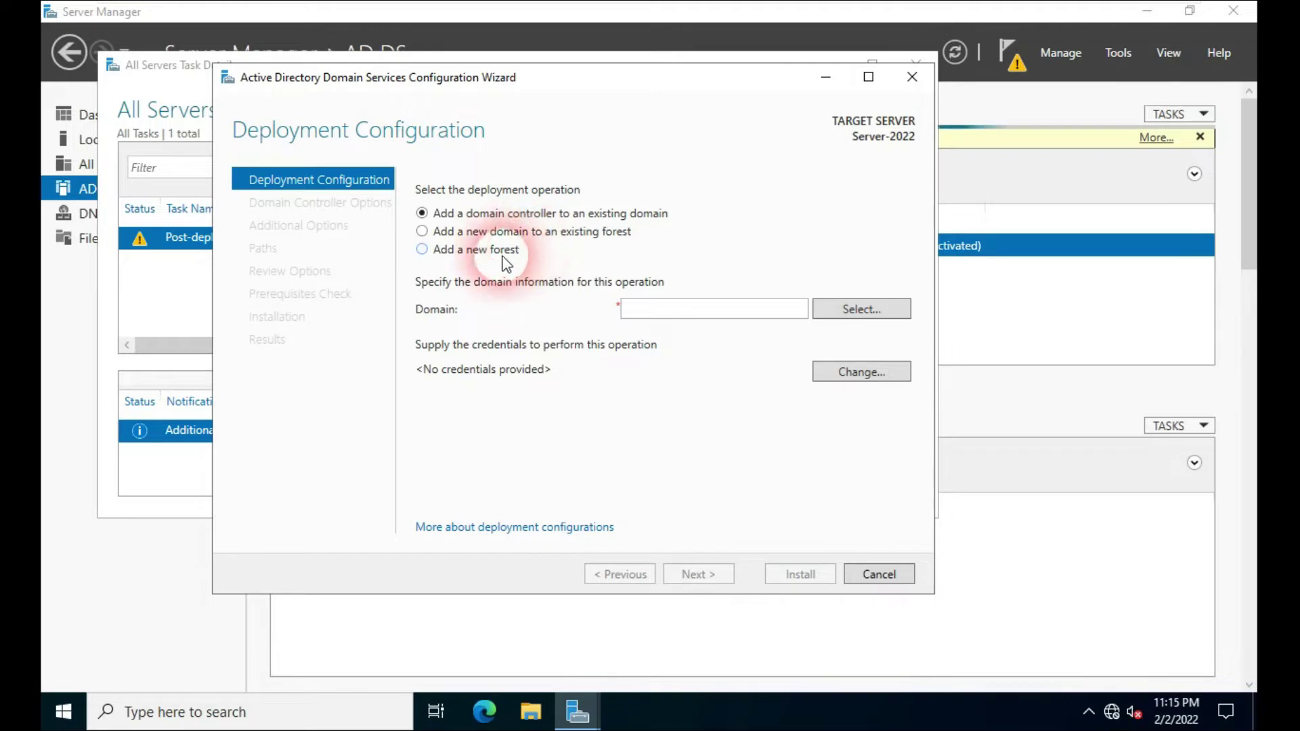
Step: Choose Add a new forest with root domain name yamuna.com and continue
{"action": "left_click", "coordinate": [422, 251]}
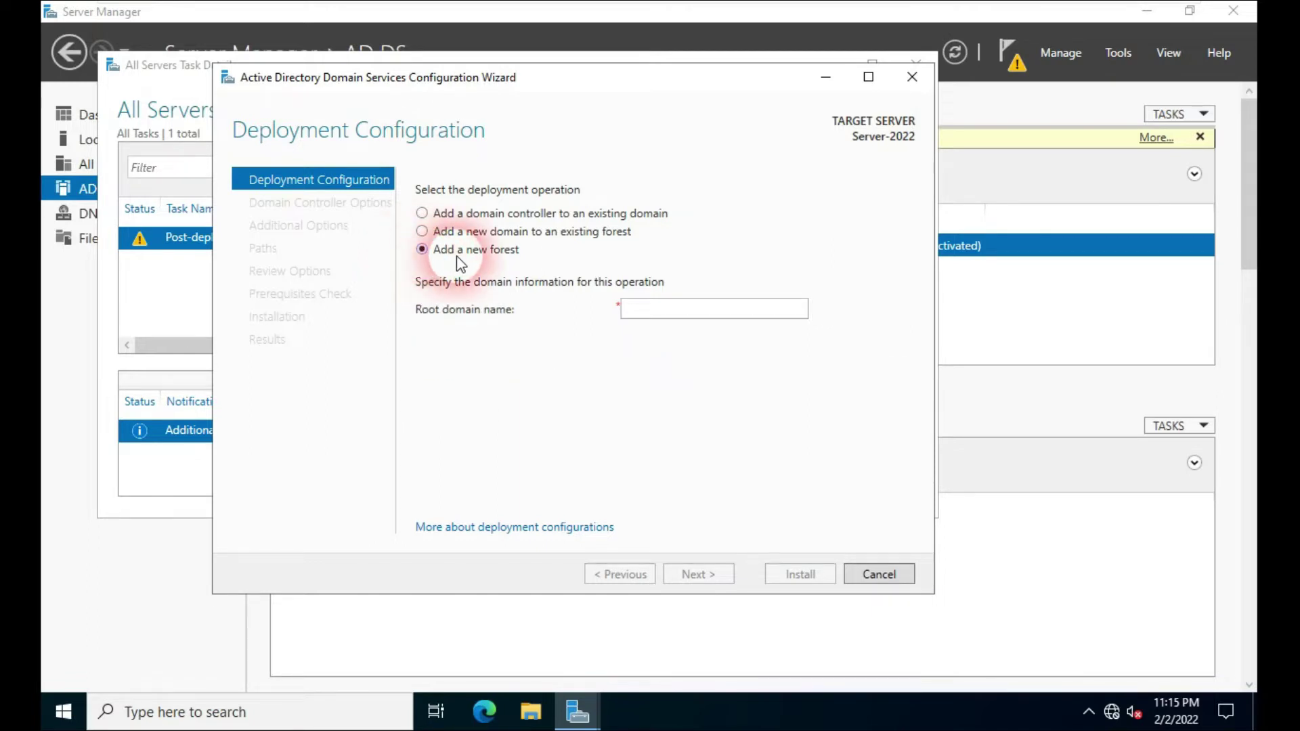
{"action": "left_click", "coordinate": [656, 306]}
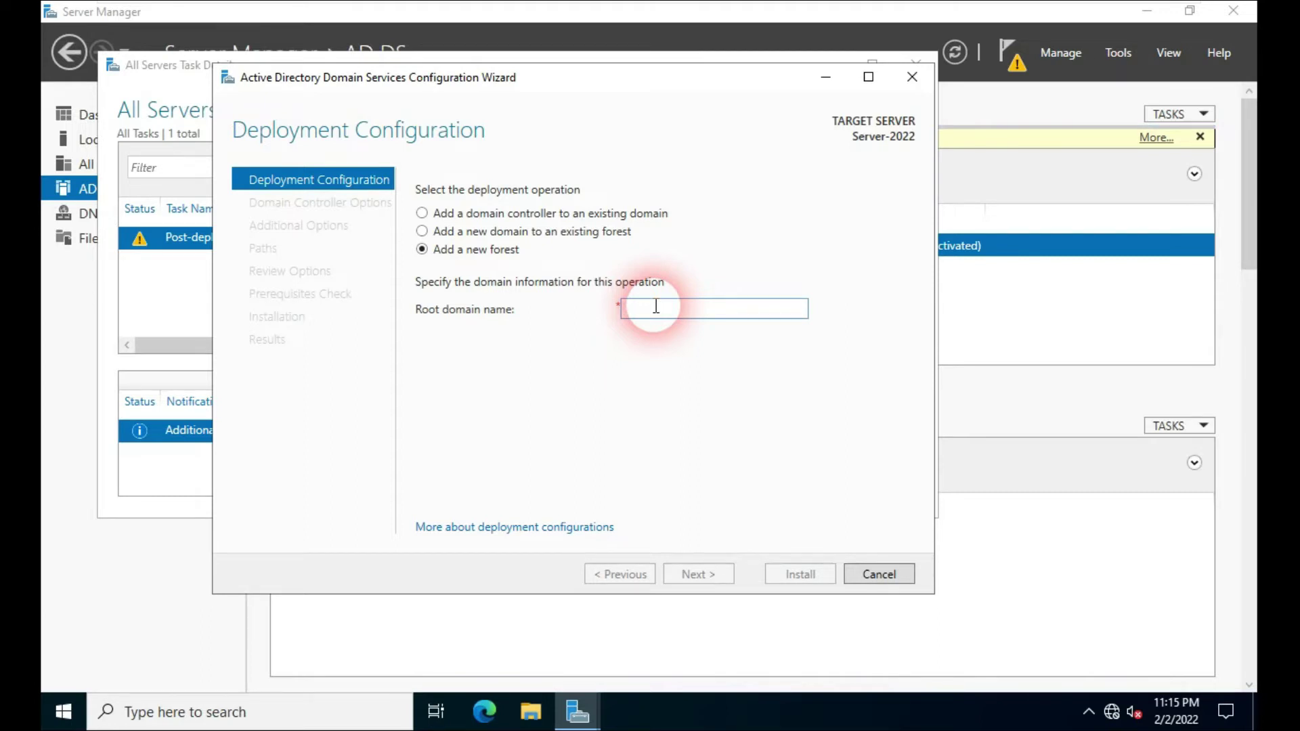
{"action": "type", "text": "yamuna.com"}
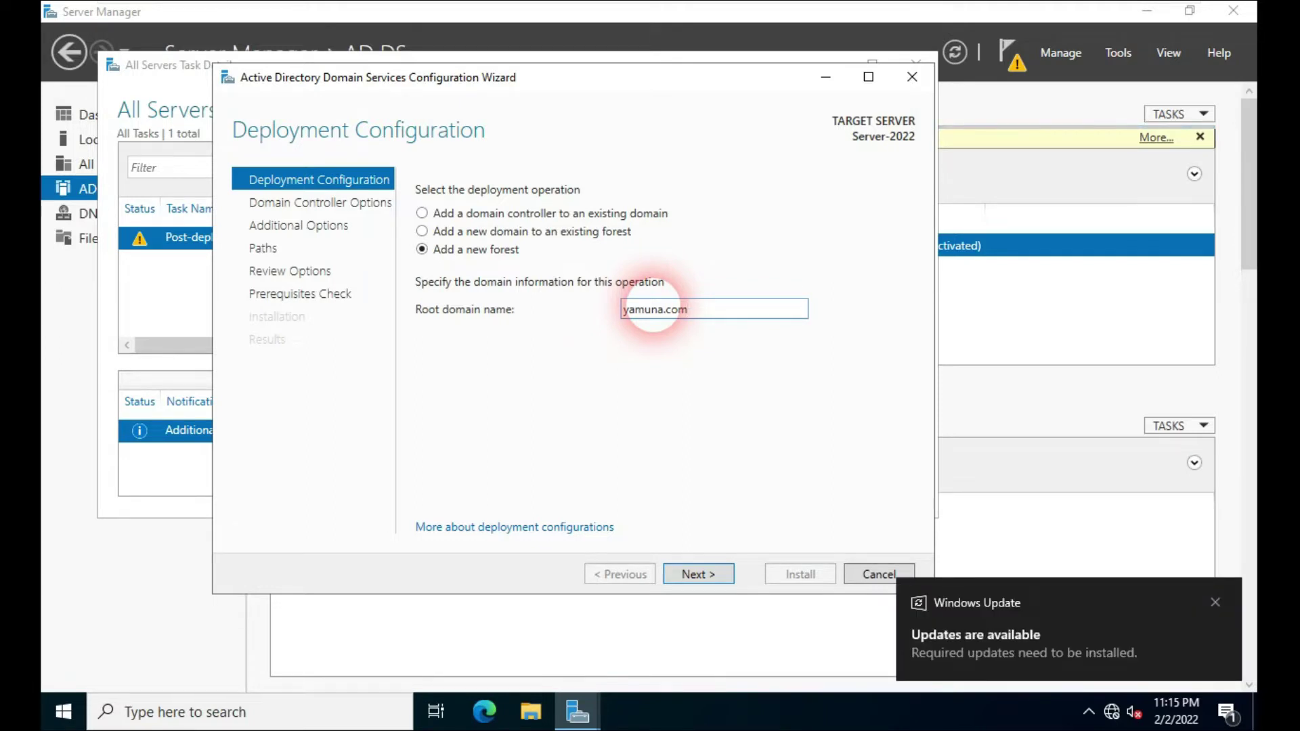
{"action": "left_click", "coordinate": [1215, 603]}
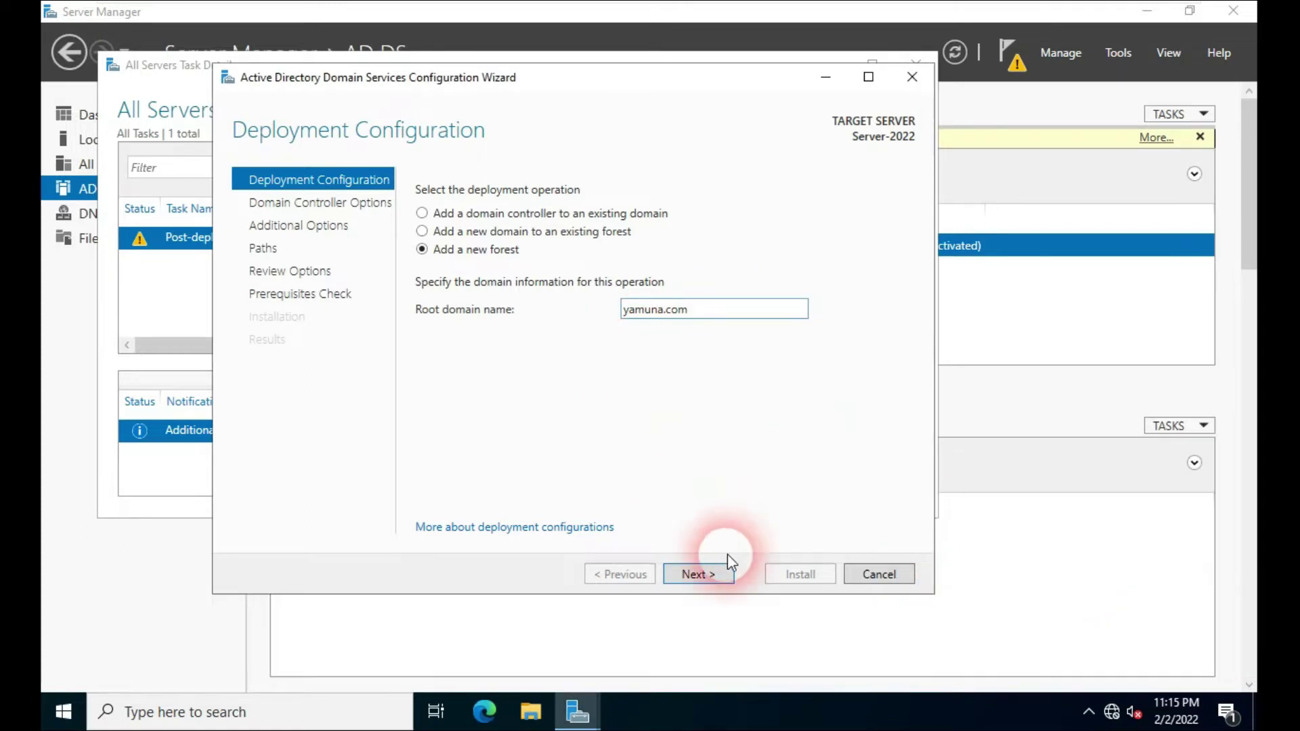
{"action": "left_click", "coordinate": [710, 574]}
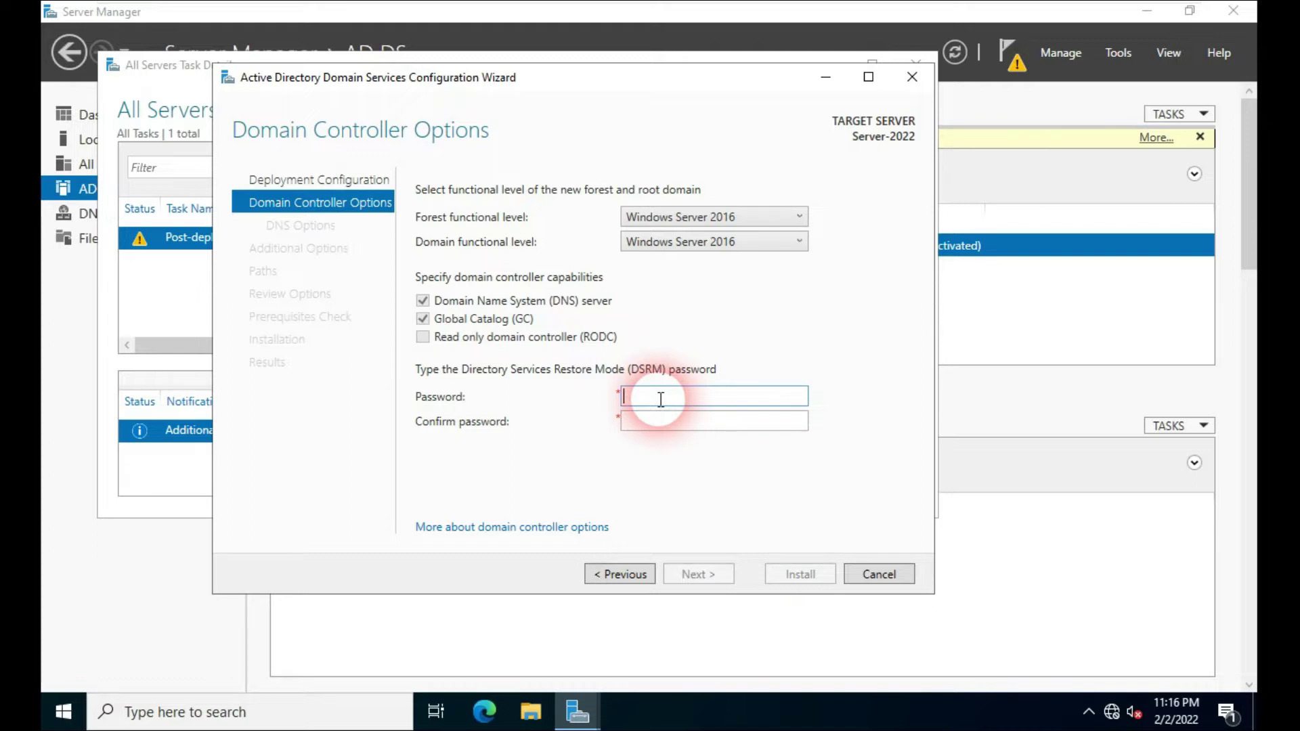
Step: Enter and confirm the DSRM password, keeping default DNS options and NetBIOS name YAMUNA
{"action": "type", "text": "w0rd"}
{"action": "key", "text": "Tab"}
{"action": "type", "text": "P@ssw0rd"}
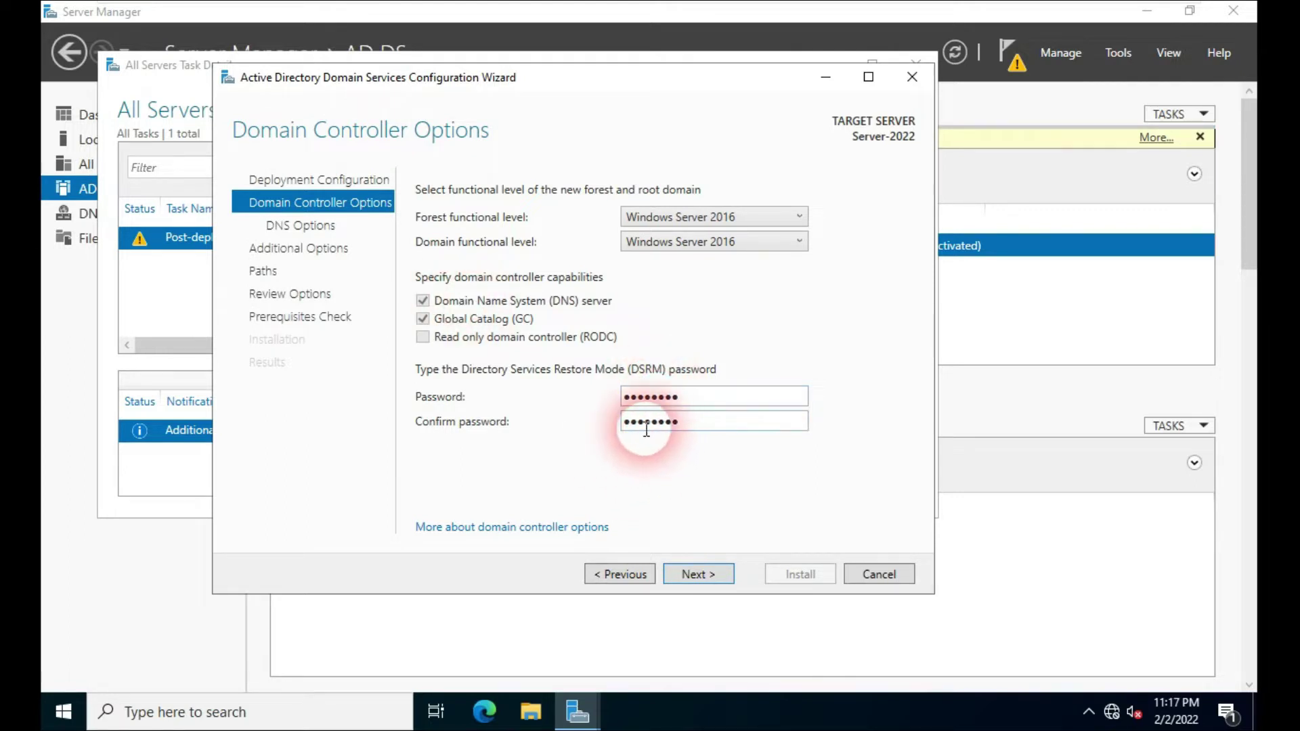
{"action": "left_click", "coordinate": [700, 577]}
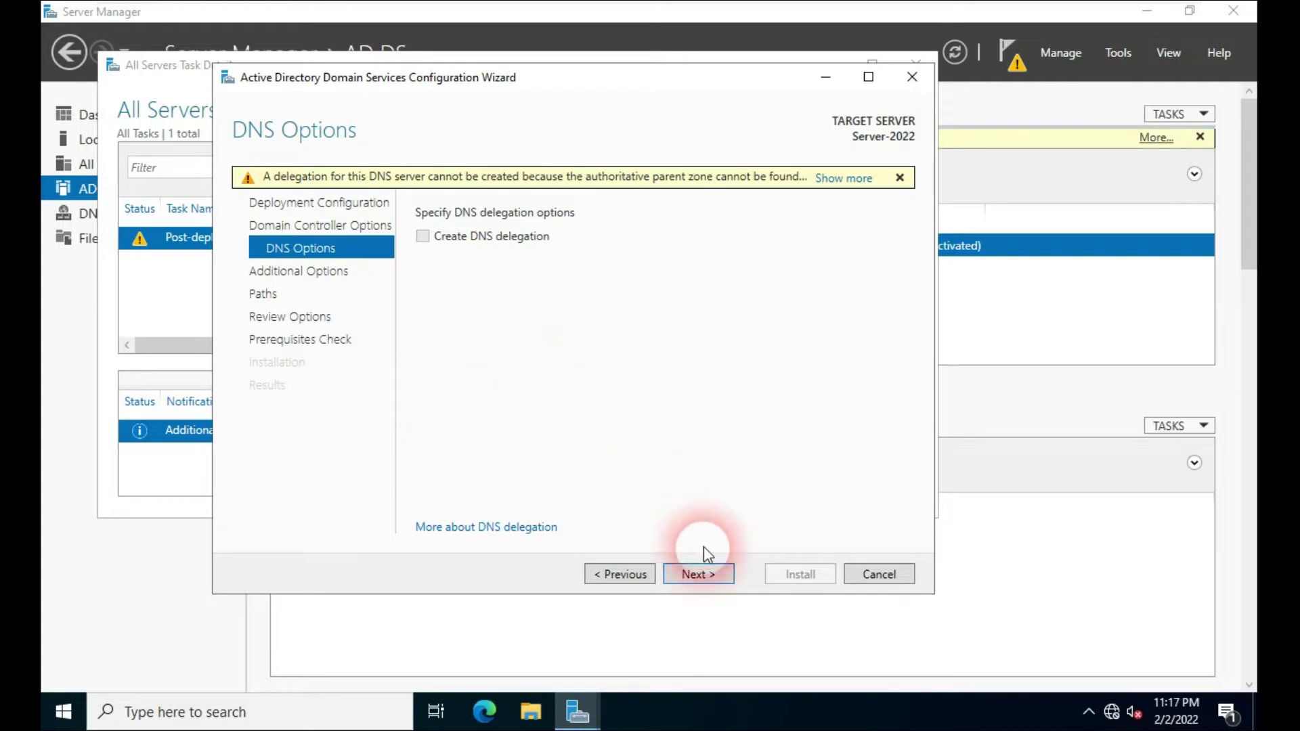
{"action": "left_click", "coordinate": [697, 574]}
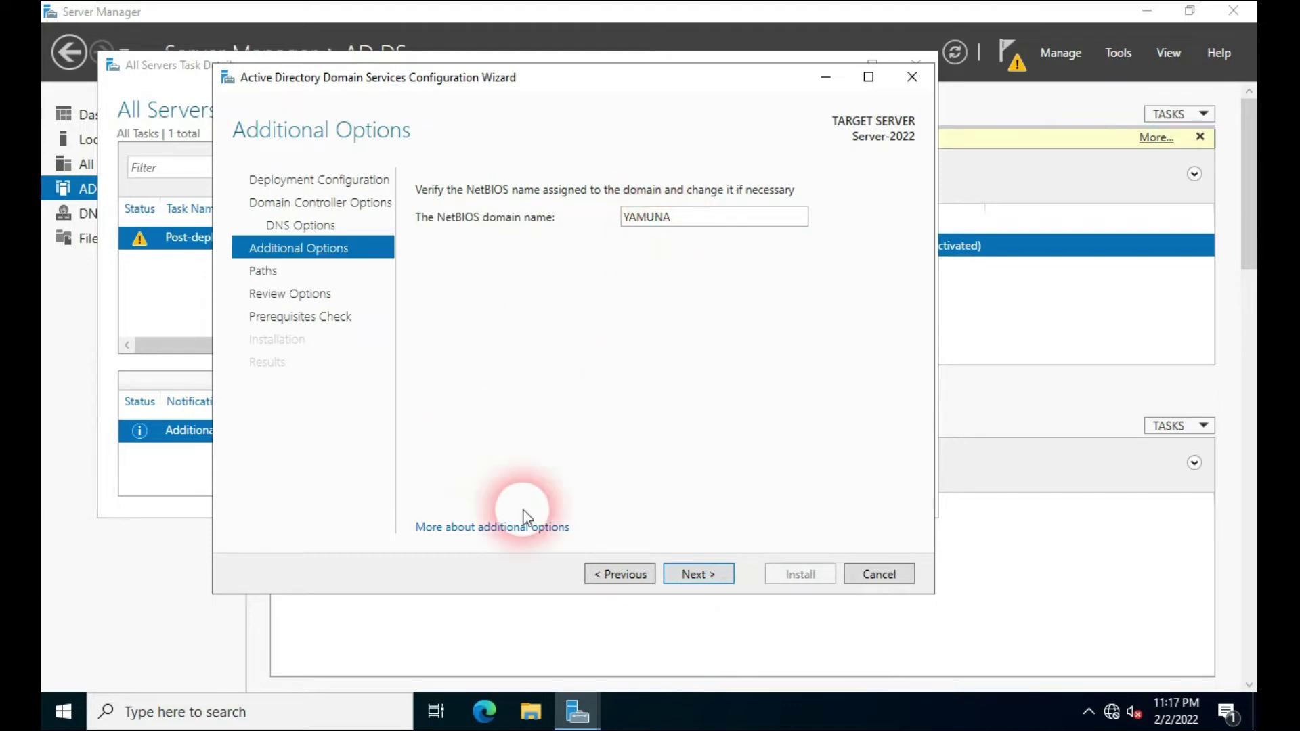
{"action": "left_click", "coordinate": [699, 574]}
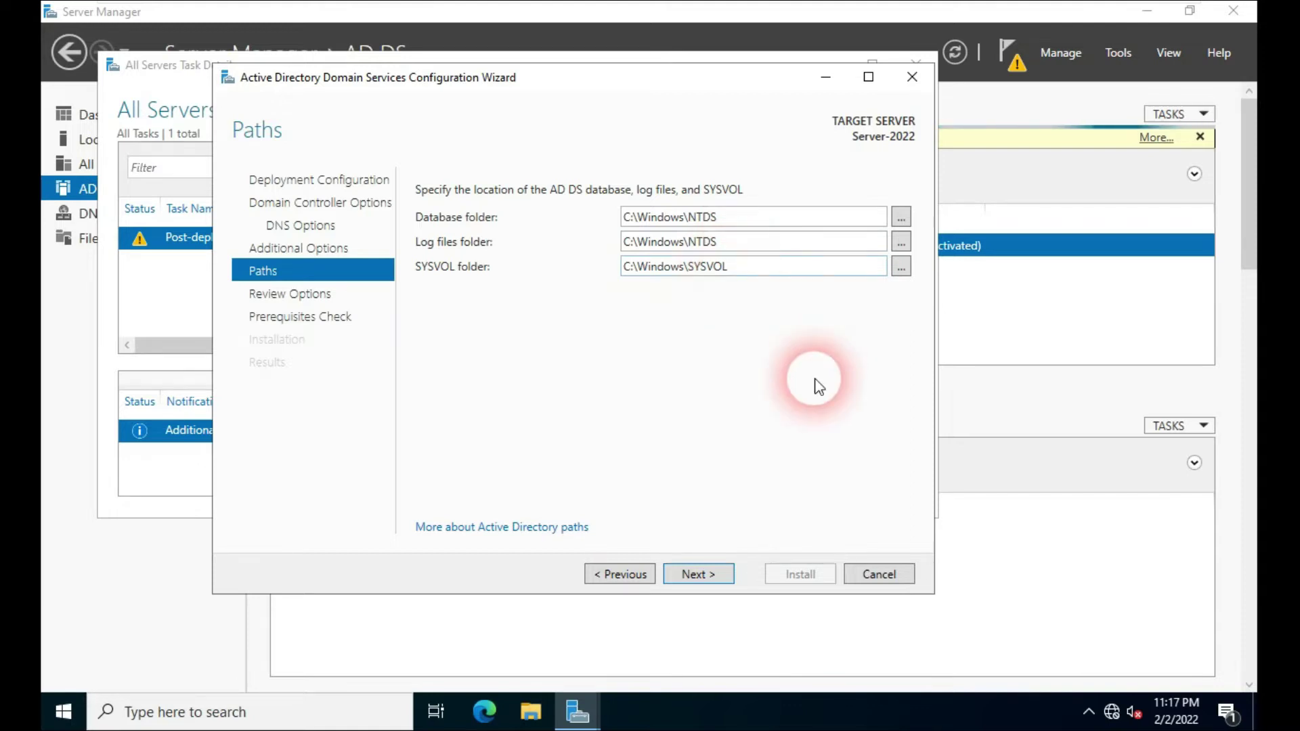
Step: Keep default NTDS and SYSVOL paths and scroll through the Review Options summary
{"action": "left_click", "coordinate": [702, 578]}
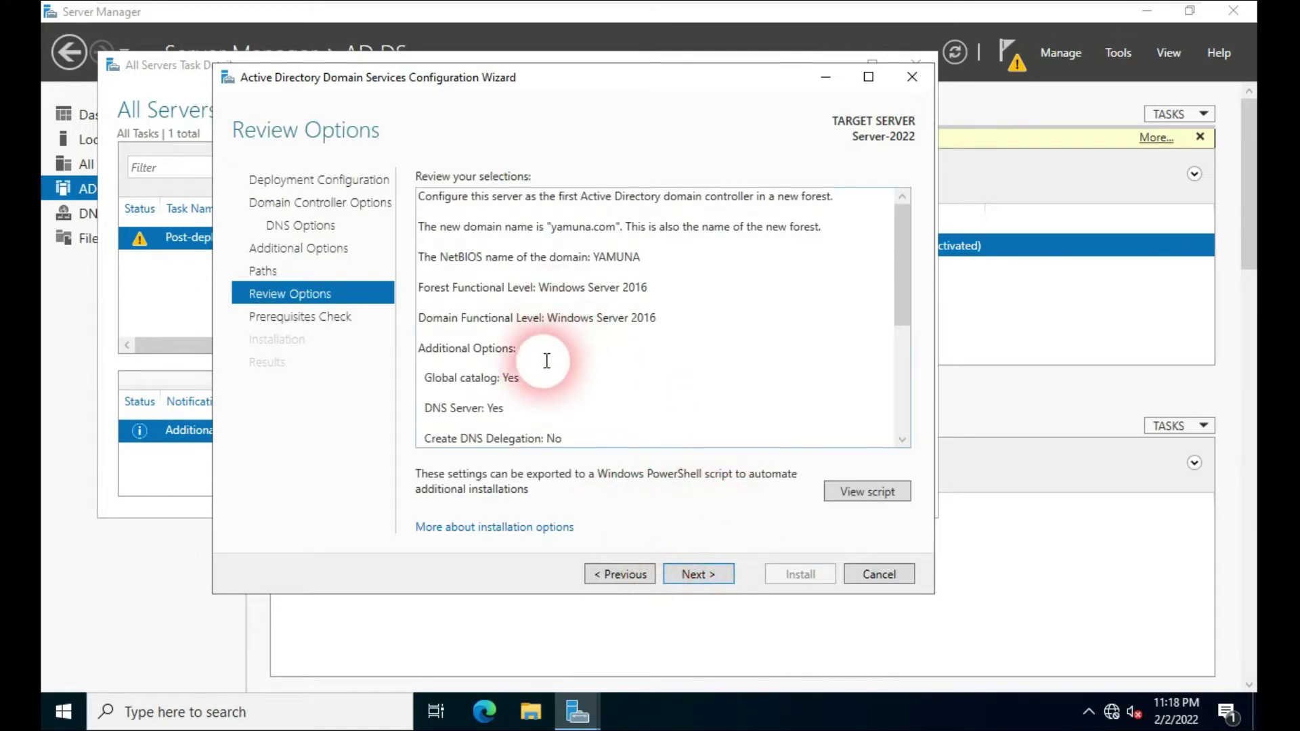
{"action": "left_click_drag", "start_coordinate": [901, 274], "coordinate": [915, 383]}
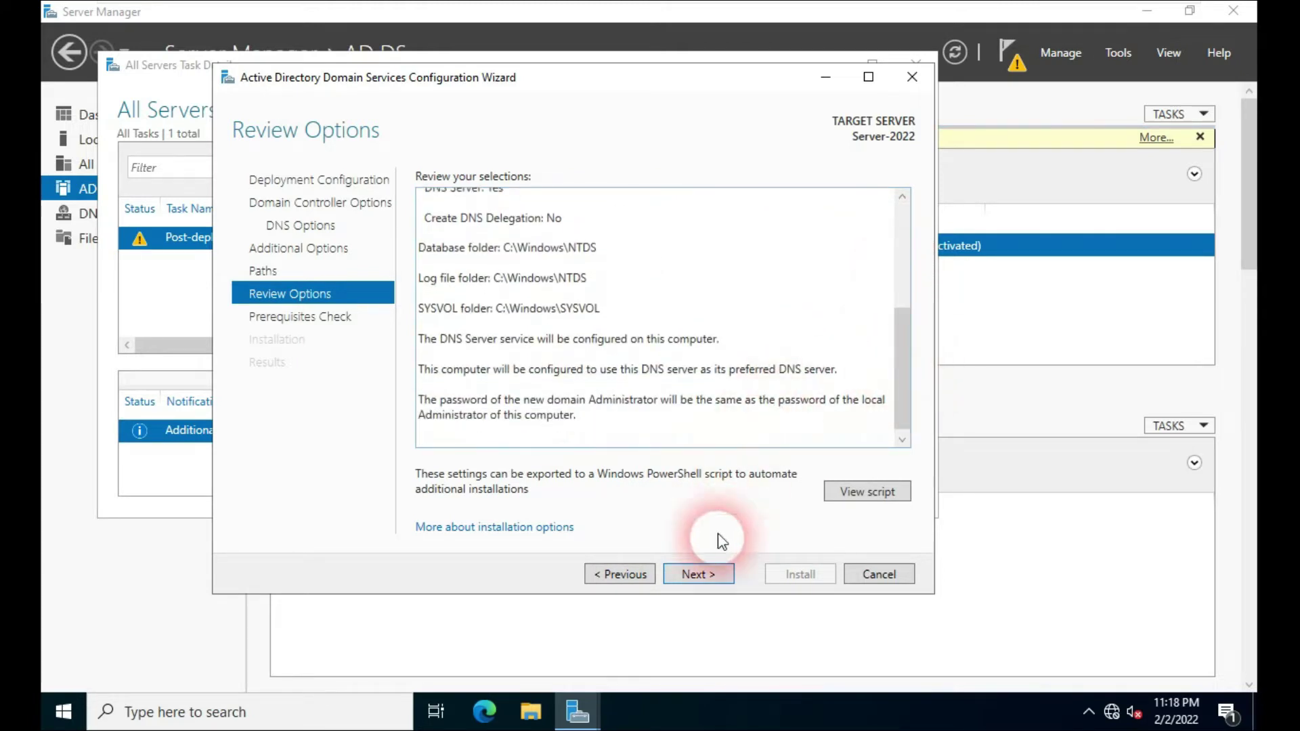
Step: Pass the prerequisites check and install AD DS, letting the server reboot as domain controller
{"action": "left_click", "coordinate": [703, 578]}
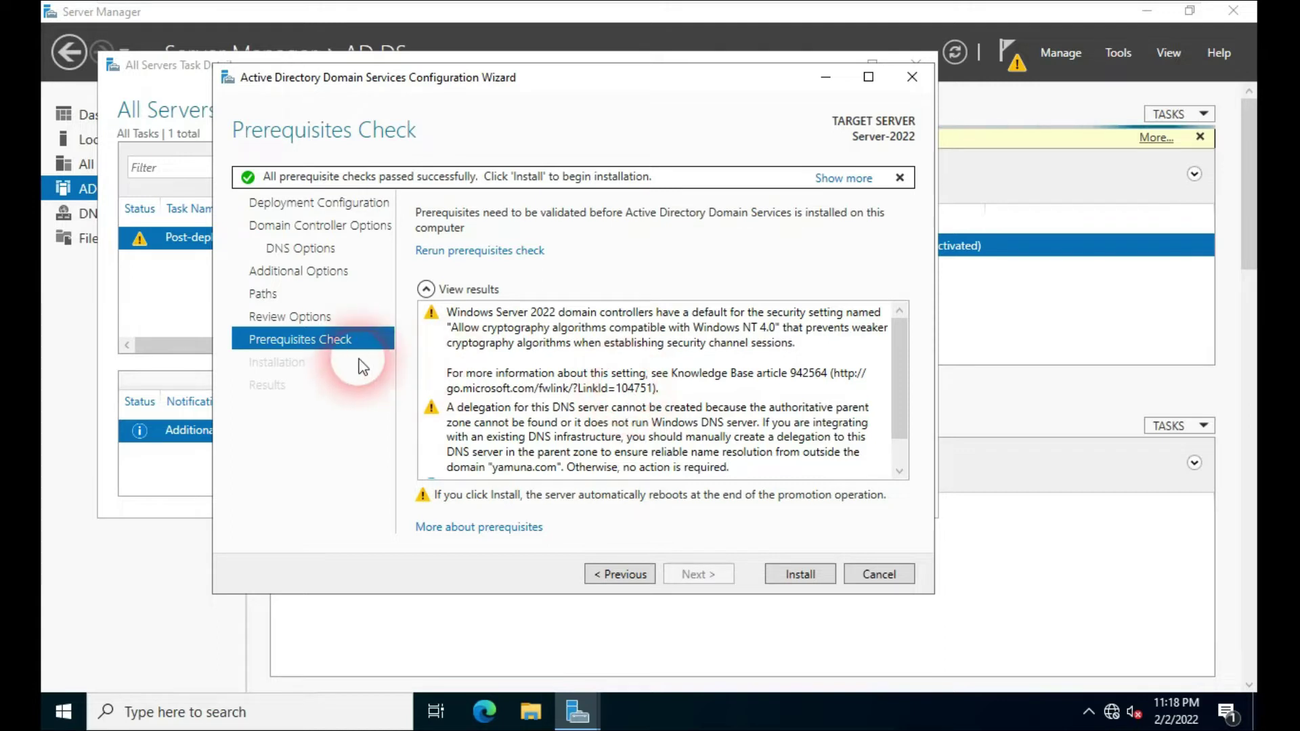
{"action": "left_click", "coordinate": [809, 578]}
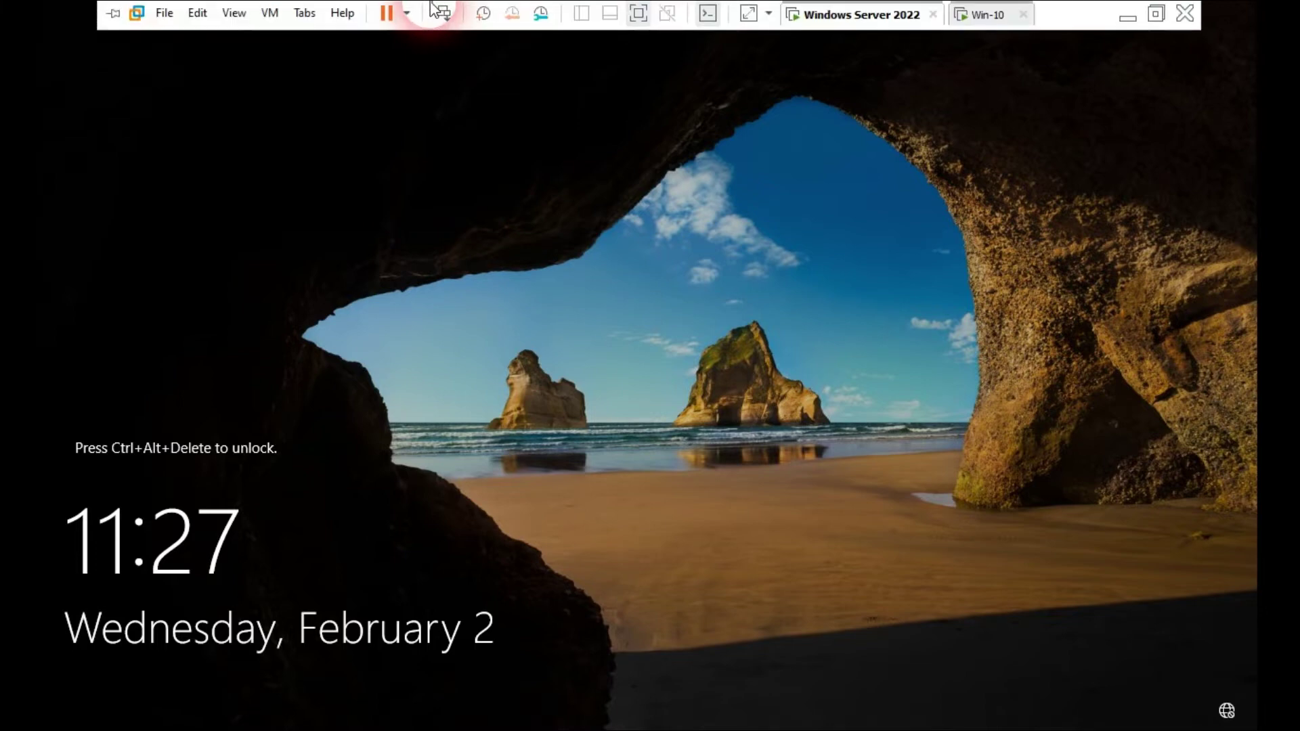
Step: Sign in to the Windows Server 2022 VM as domain administrator using the administrator password
{"action": "left_click", "coordinate": [444, 14]}
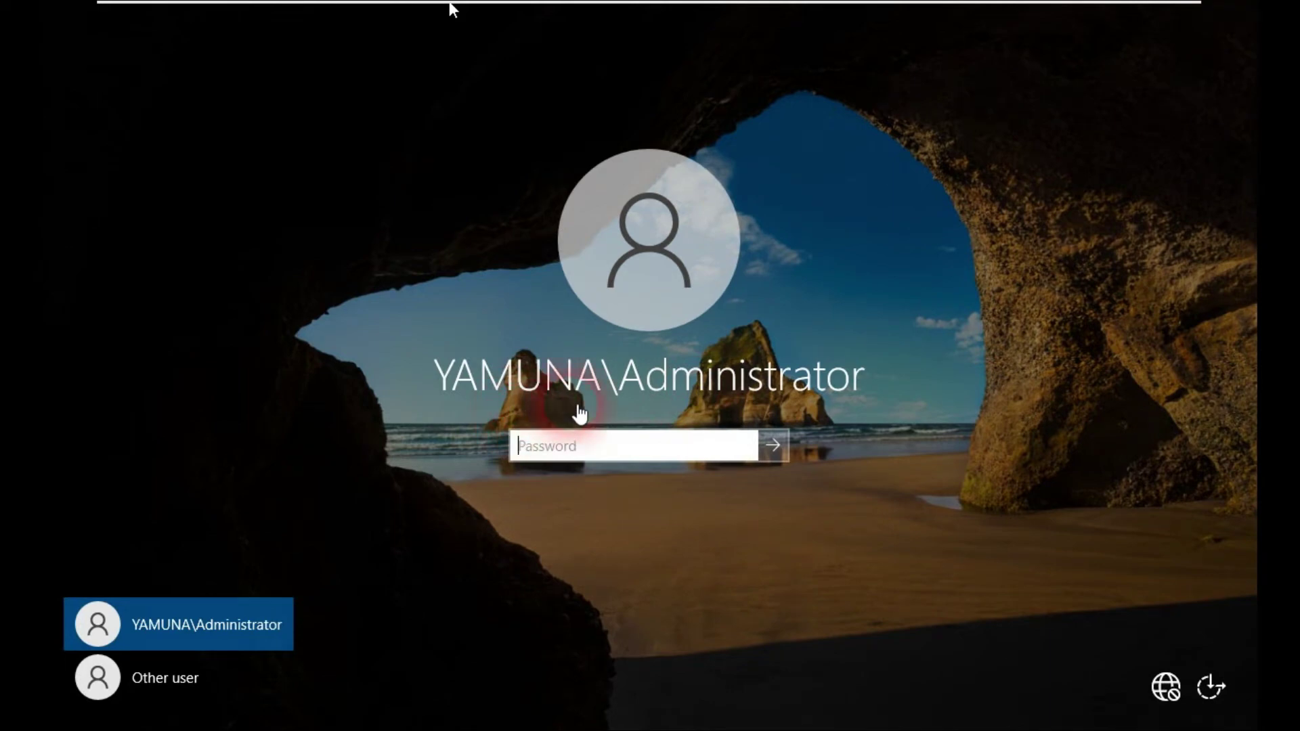
{"action": "left_click", "coordinate": [622, 408]}
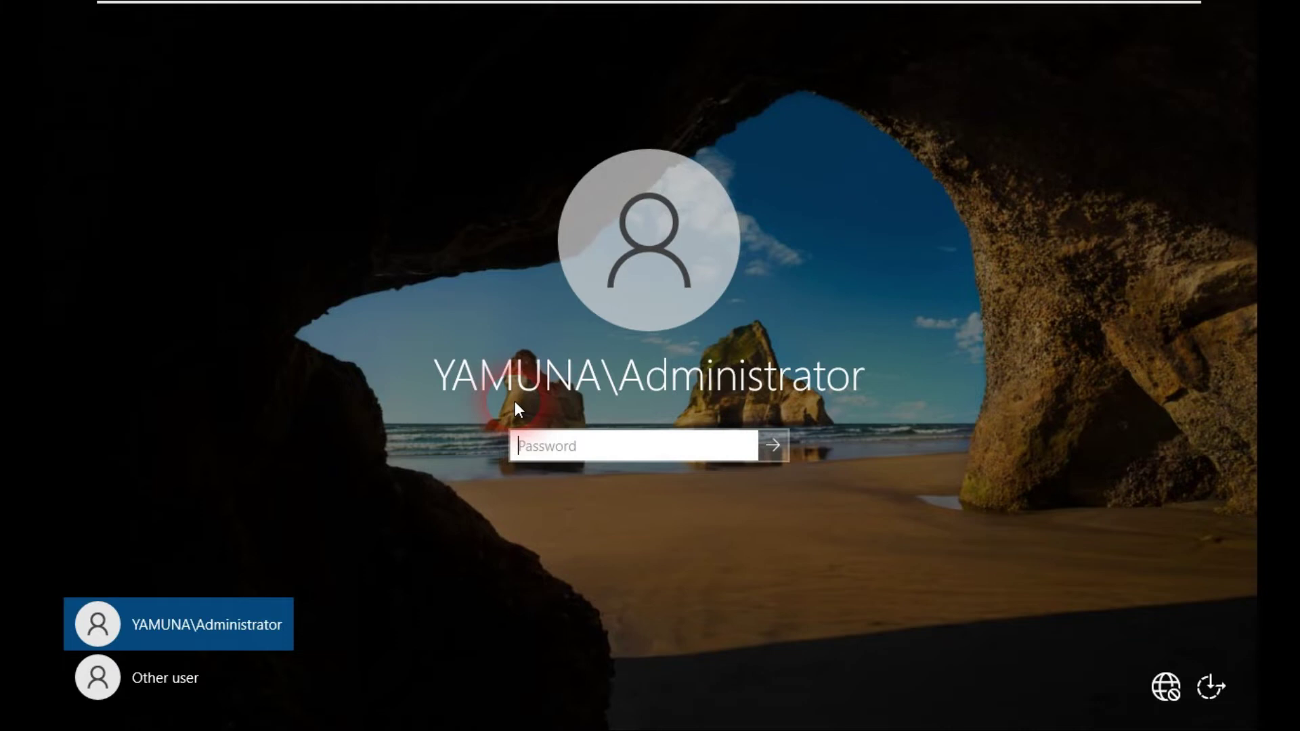
{"action": "left_click", "coordinate": [539, 444]}
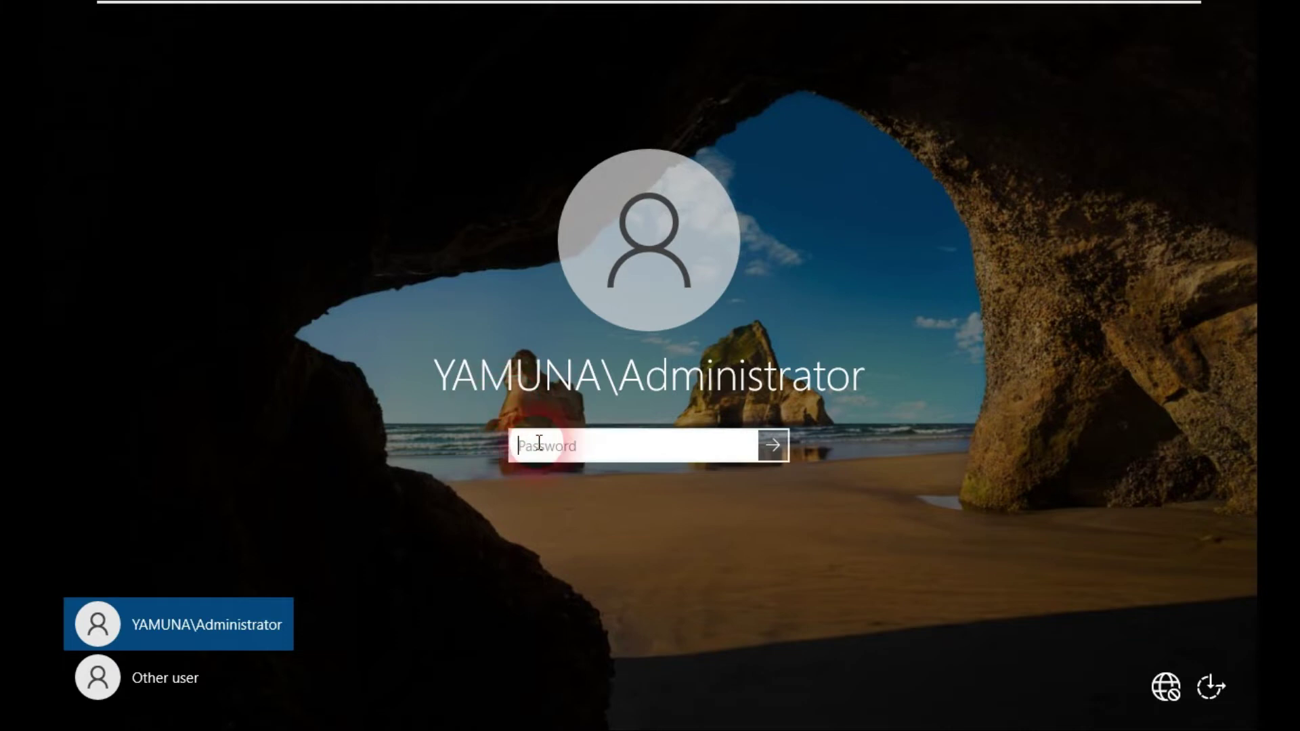
{"action": "type", "text": "*********"}
{"action": "key", "text": "Return"}
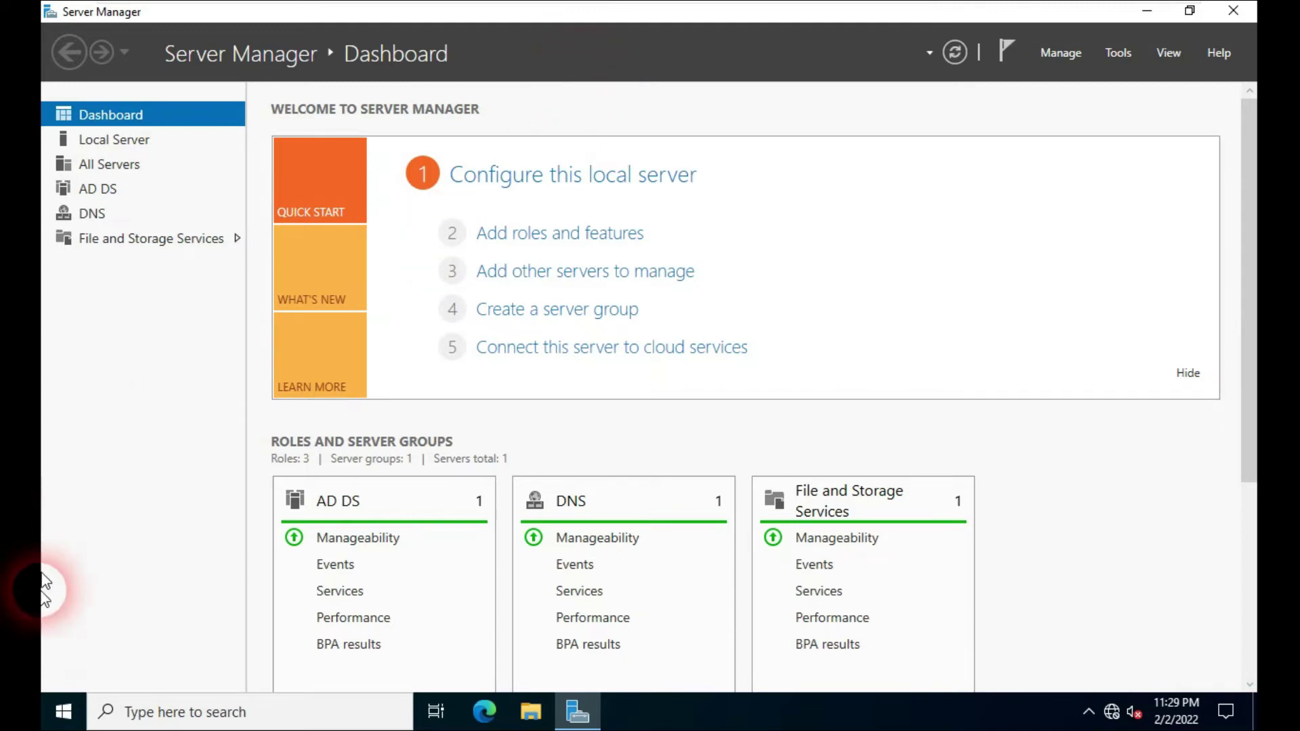
Step: Launch Active Directory Users and Computers from Server Manager's Tools menu
{"action": "left_click", "coordinate": [61, 719]}
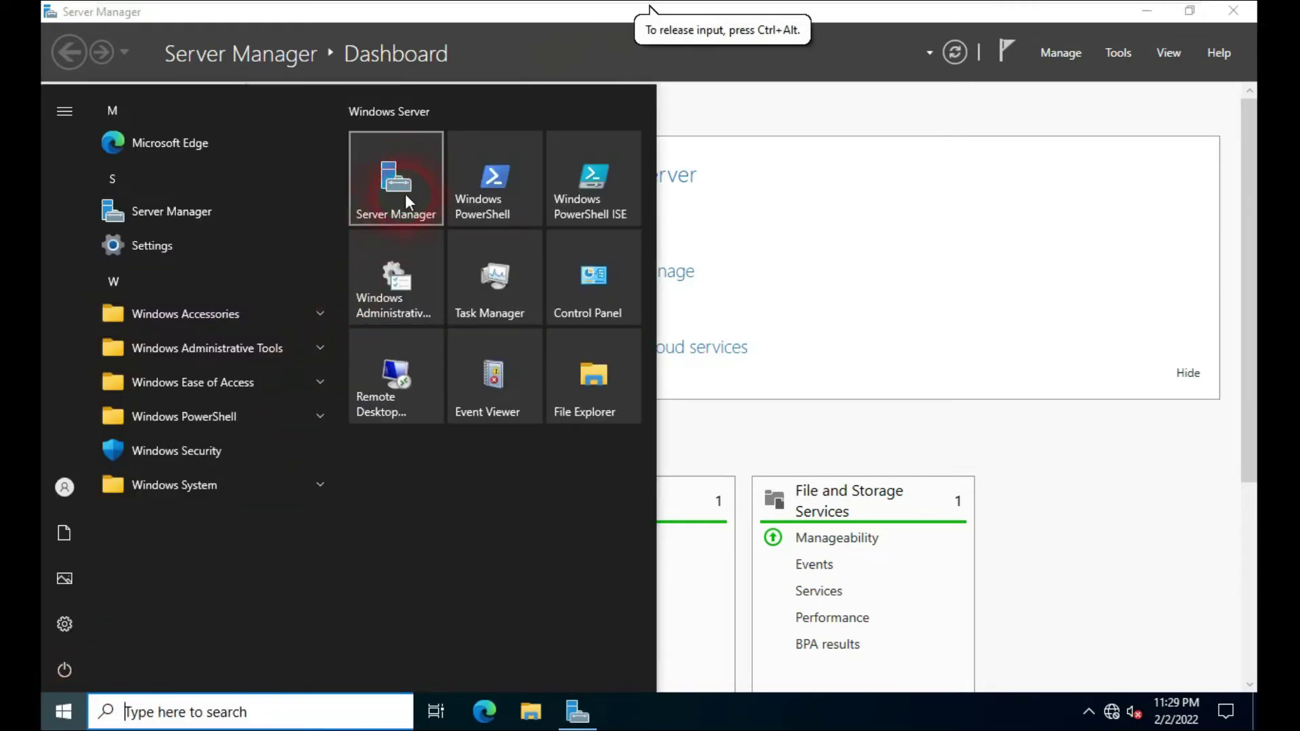
{"action": "left_click", "coordinate": [881, 174]}
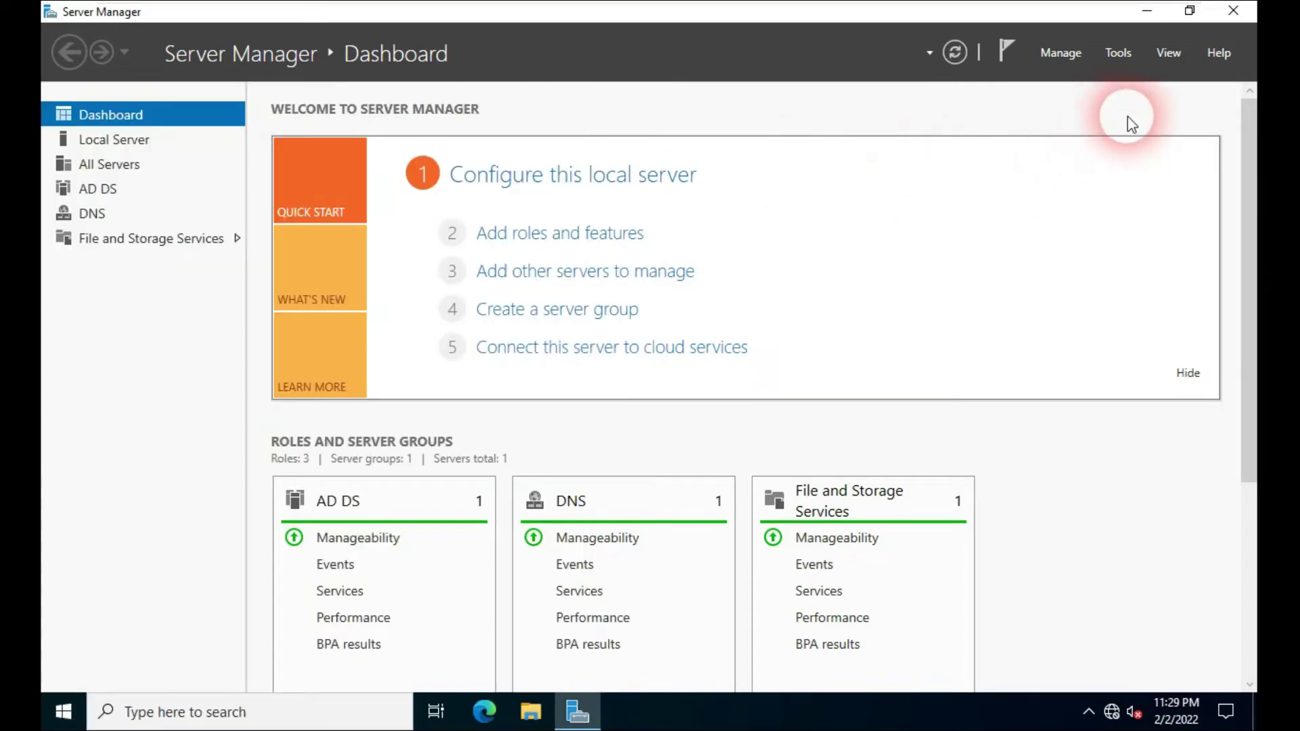
{"action": "left_click", "coordinate": [1124, 73]}
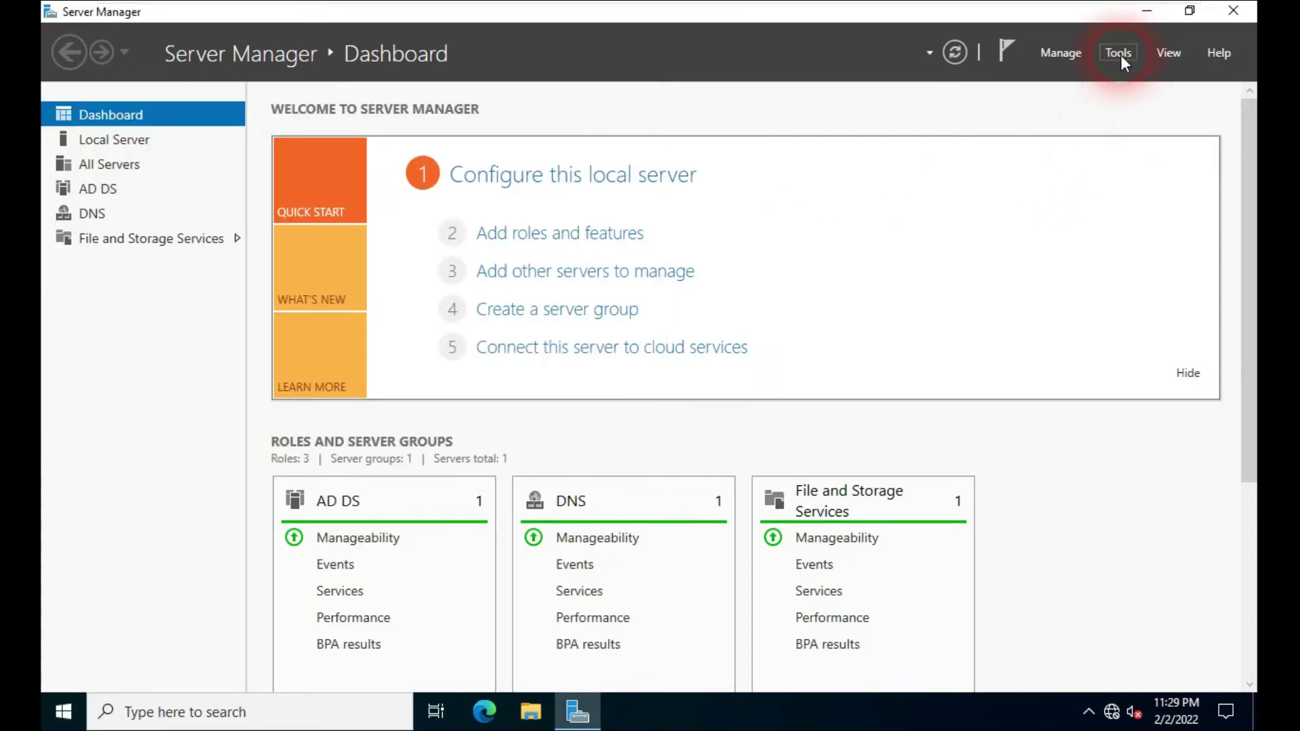
{"action": "left_click", "coordinate": [1120, 55]}
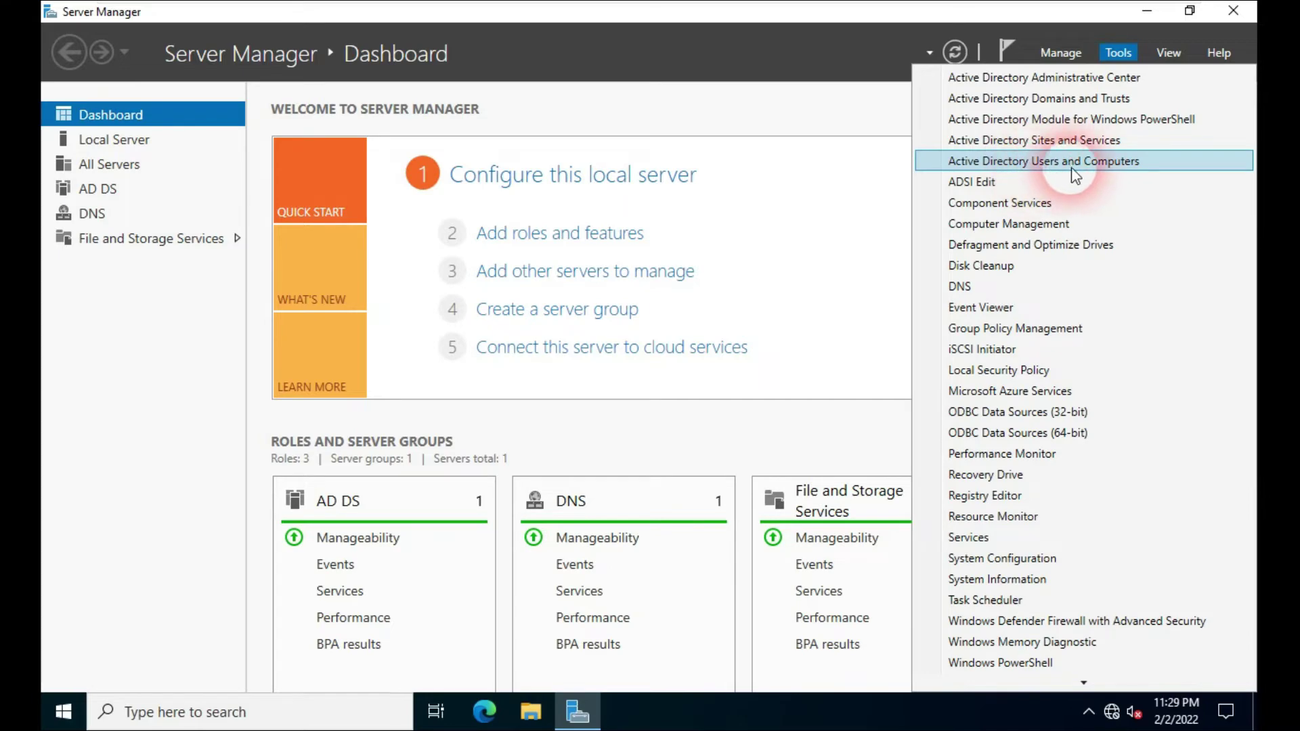
{"action": "left_click", "coordinate": [1096, 165]}
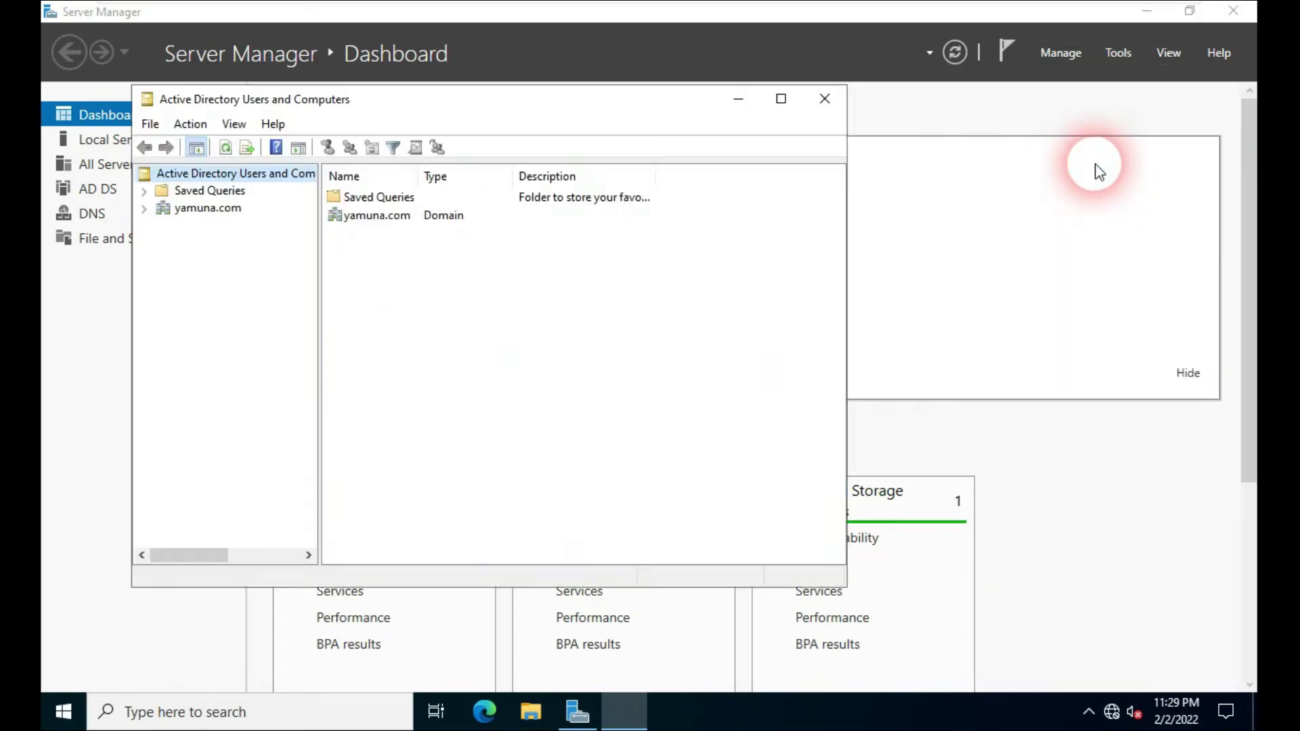
Step: Maximize the console, expand yamuna.com and select its Users container
{"action": "left_click_drag", "start_coordinate": [535, 103], "coordinate": [593, 101]}
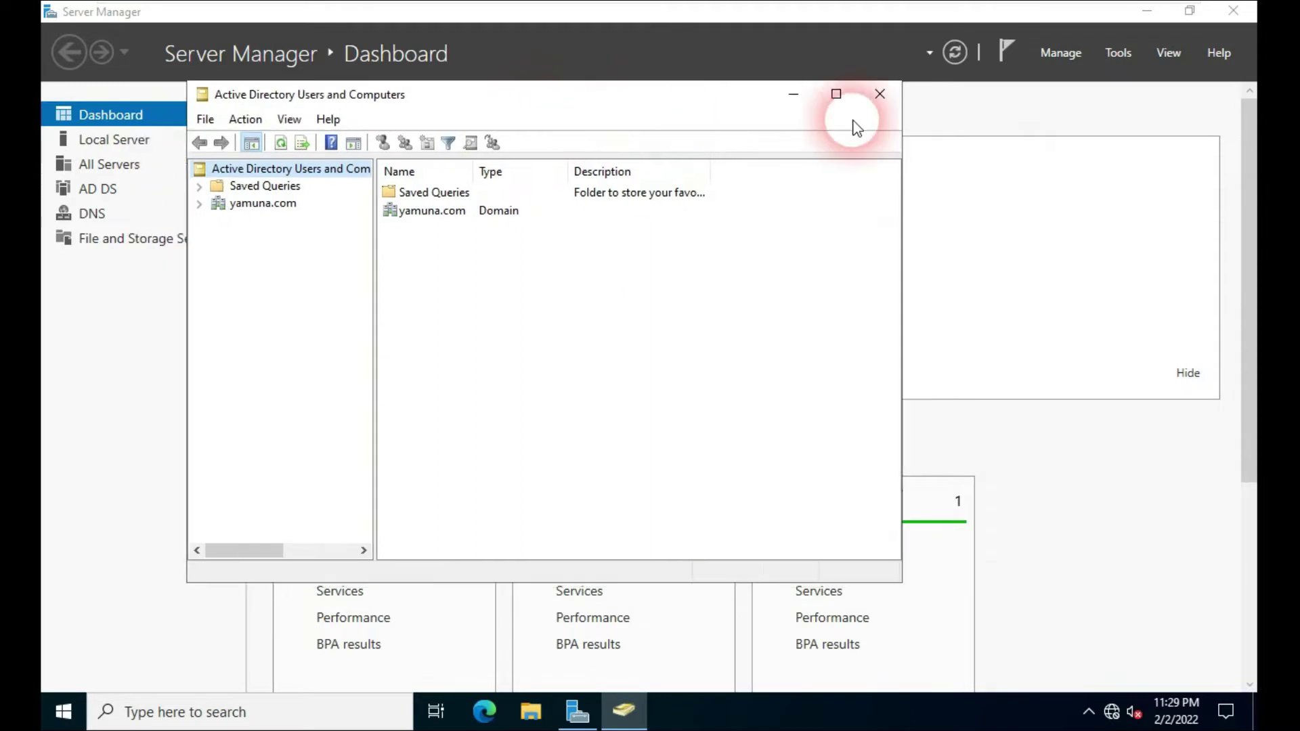
{"action": "left_click", "coordinate": [834, 99]}
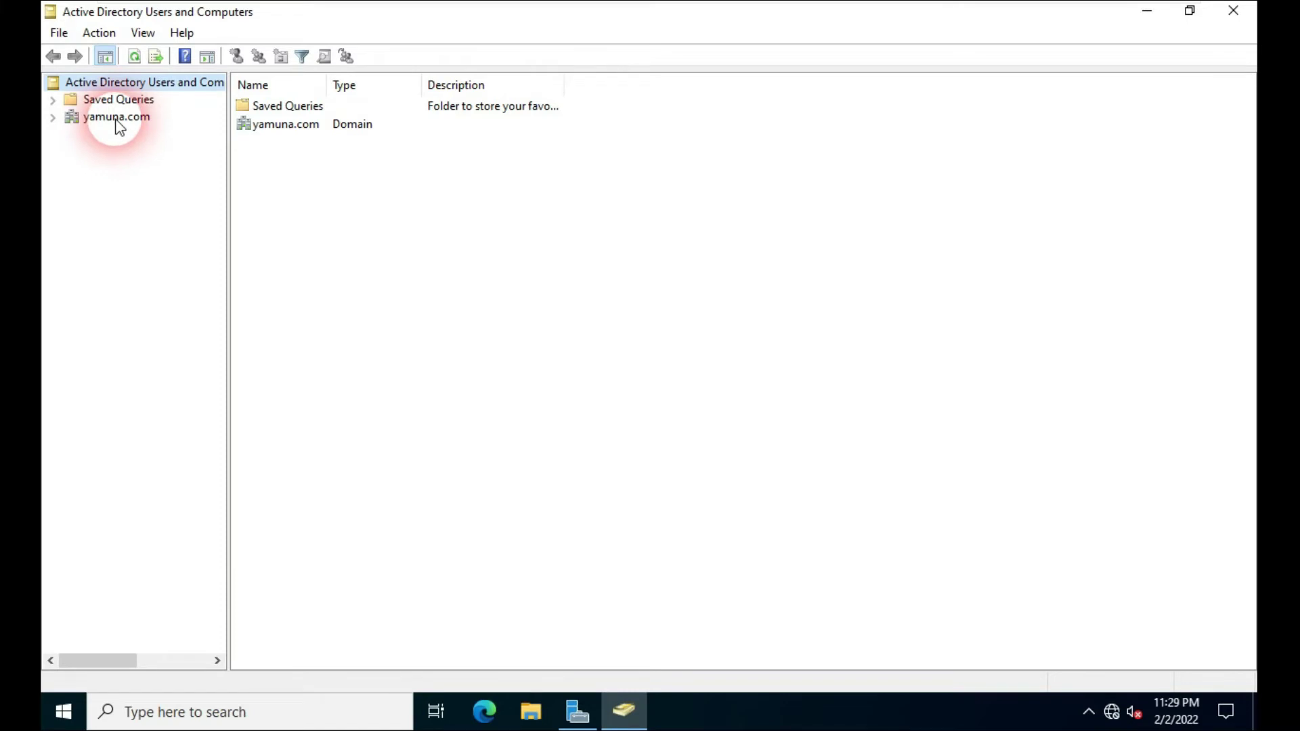
{"action": "left_click", "coordinate": [105, 122]}
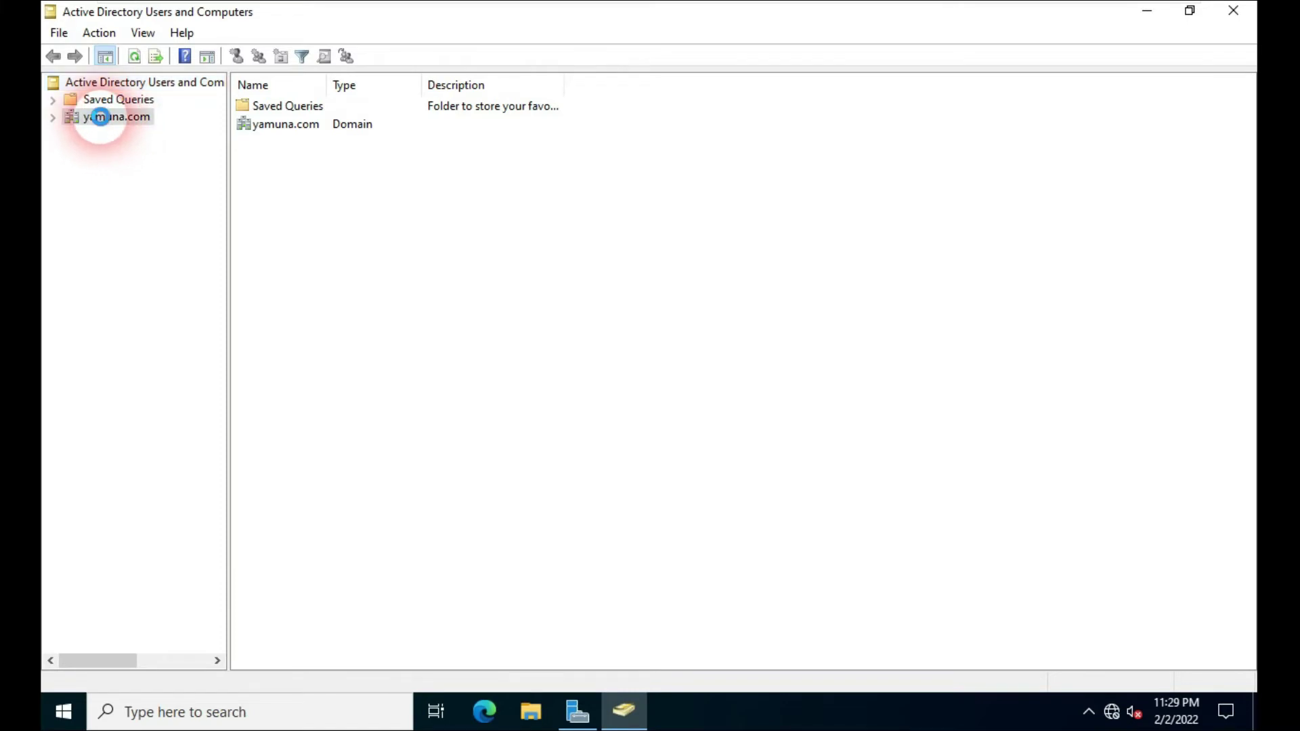
{"action": "left_click", "coordinate": [52, 119]}
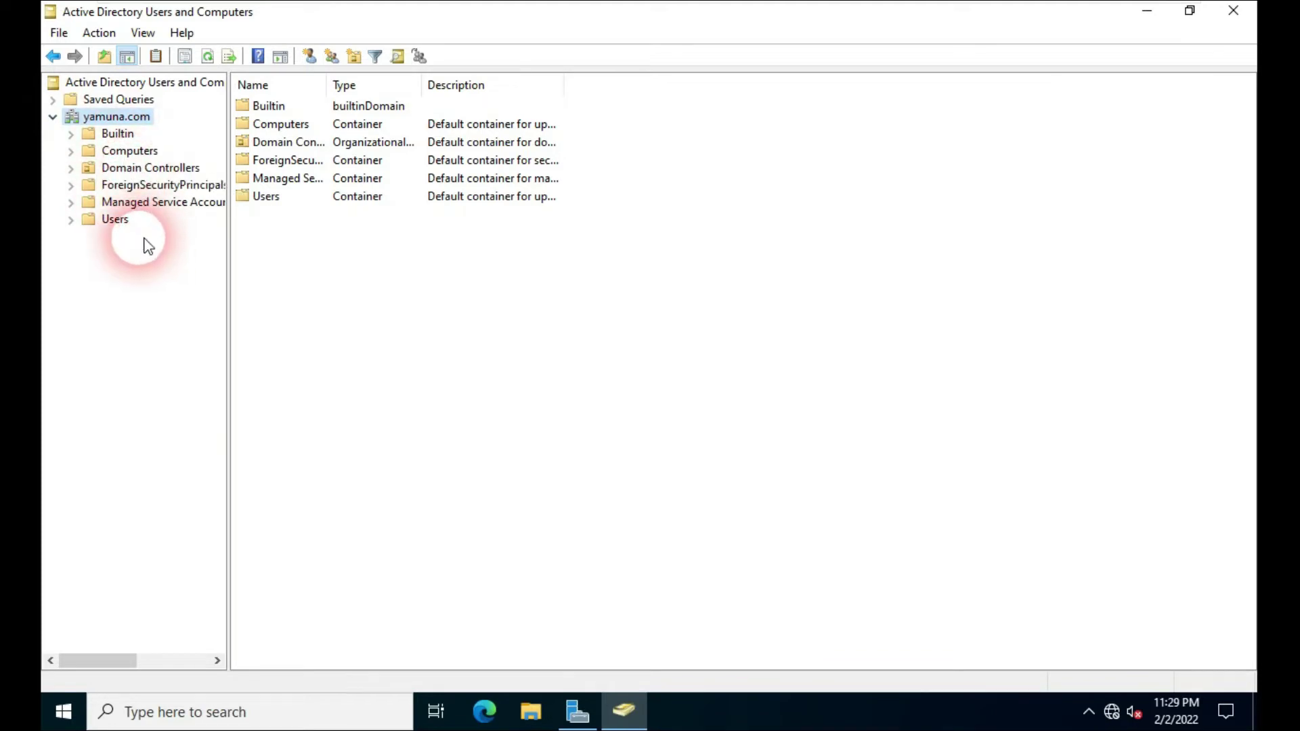
{"action": "left_click", "coordinate": [112, 224]}
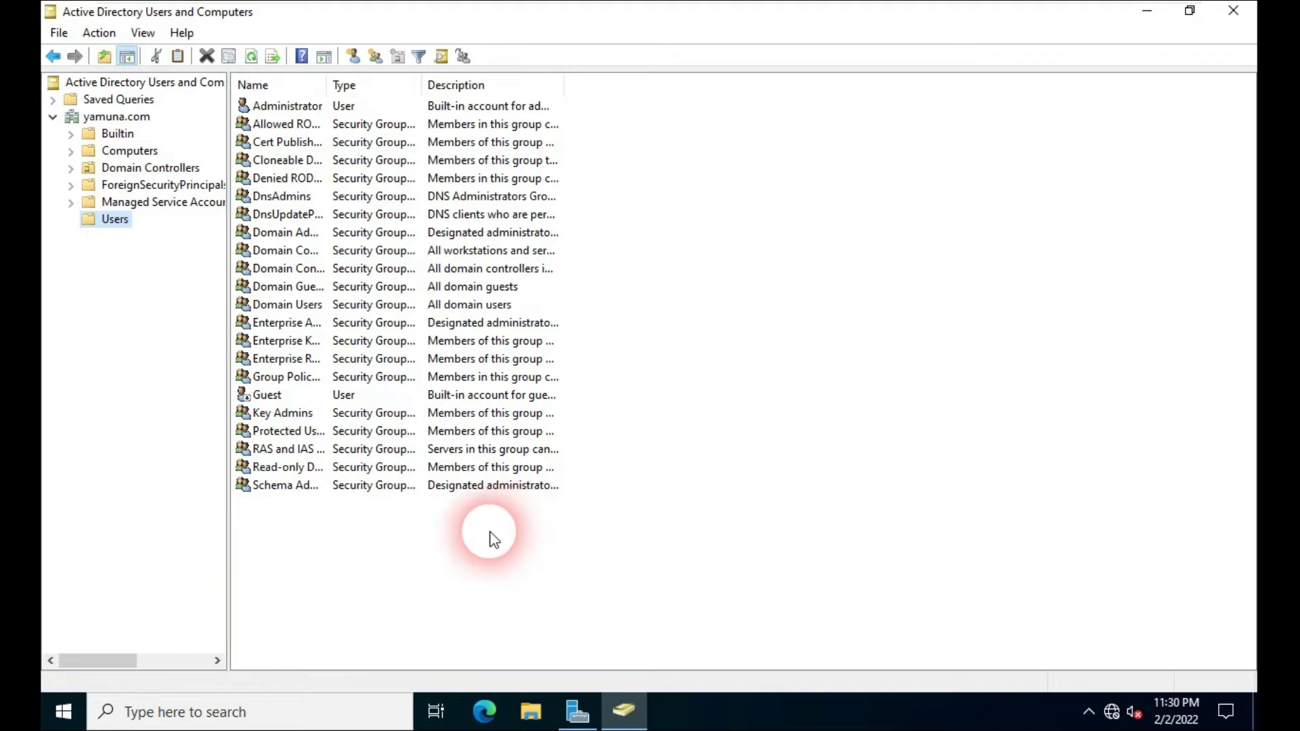
Step: Start a New > User object in the yamuna.com Users container
{"action": "right_click", "coordinate": [122, 225]}
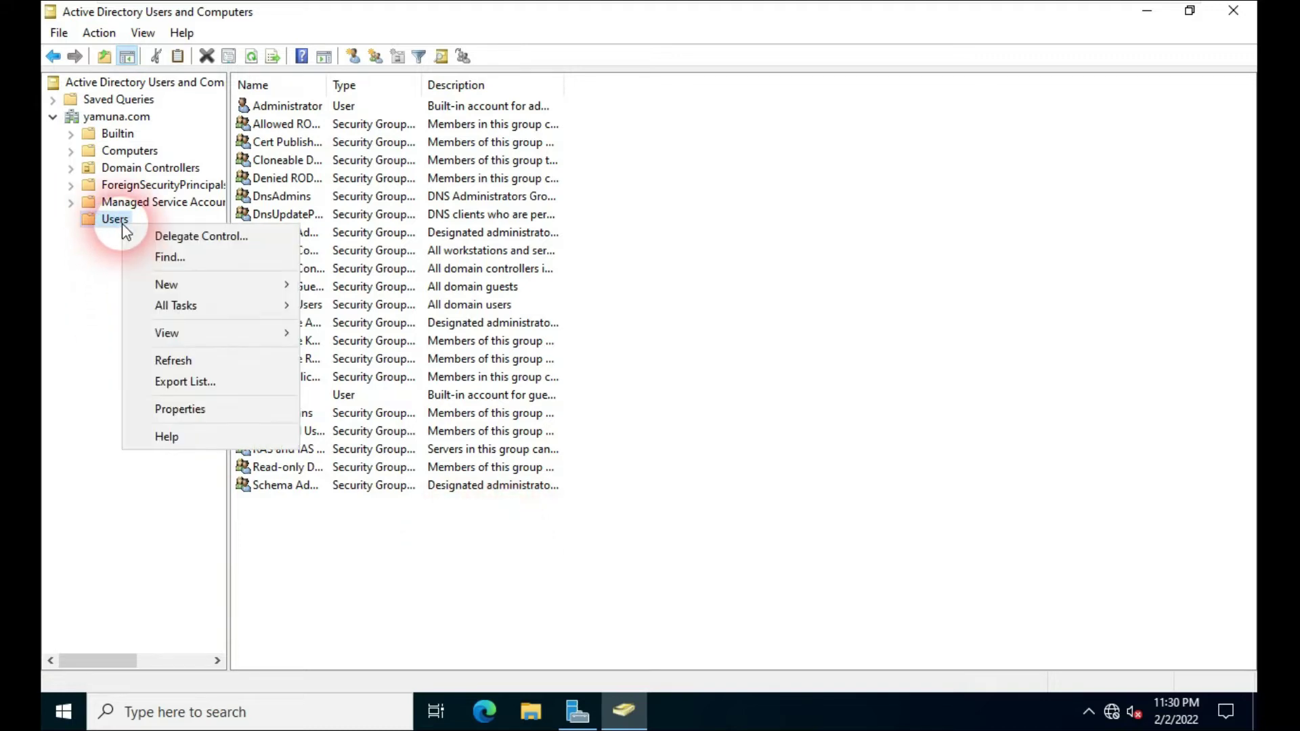
{"action": "left_click", "coordinate": [172, 283]}
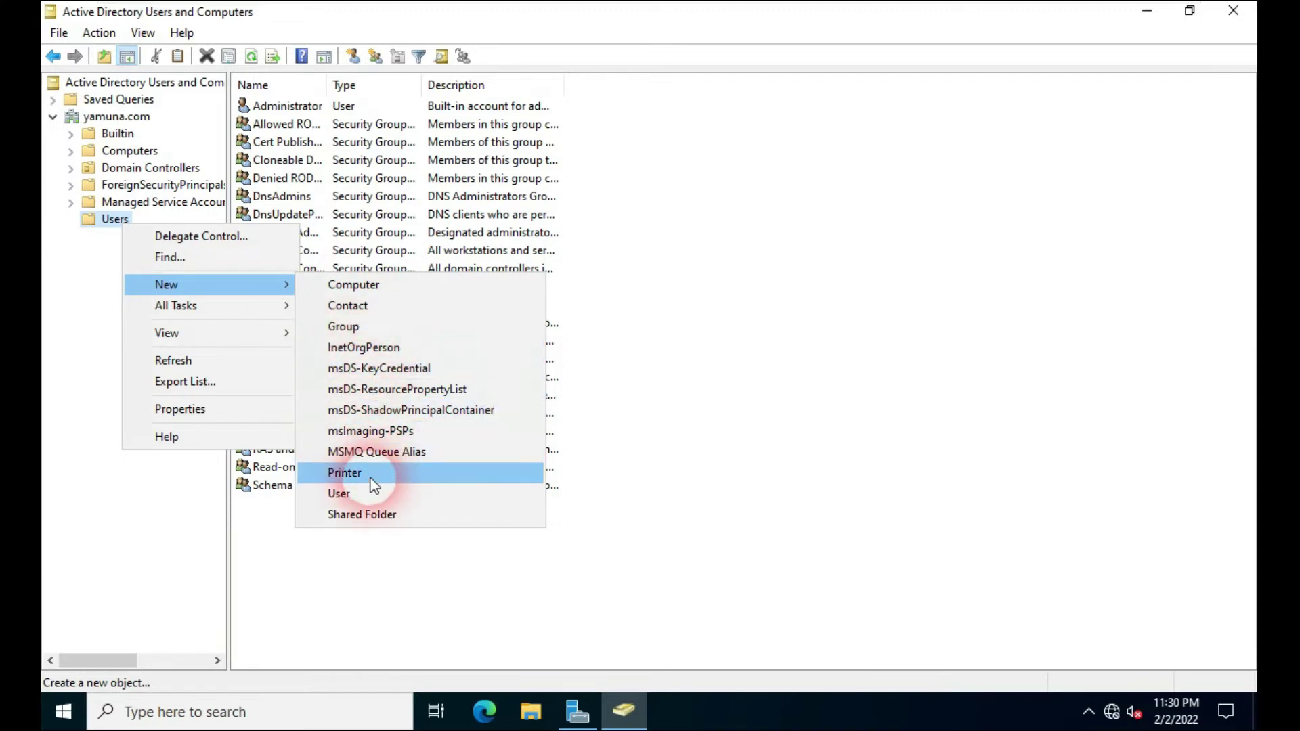
{"action": "left_click", "coordinate": [371, 494]}
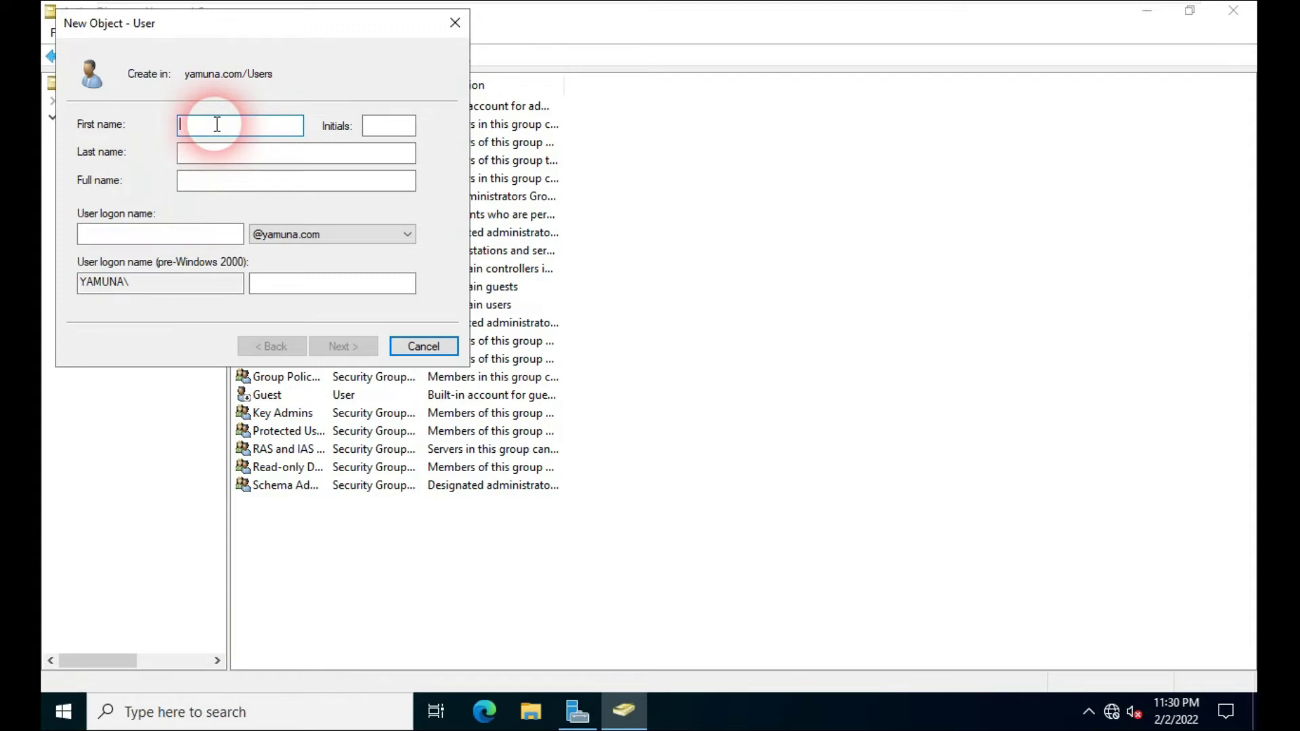
Step: Enter Sonu as both first name and user logon name, then continue
{"action": "type", "text": "Sonu"}
{"action": "left_click", "coordinate": [181, 235]}
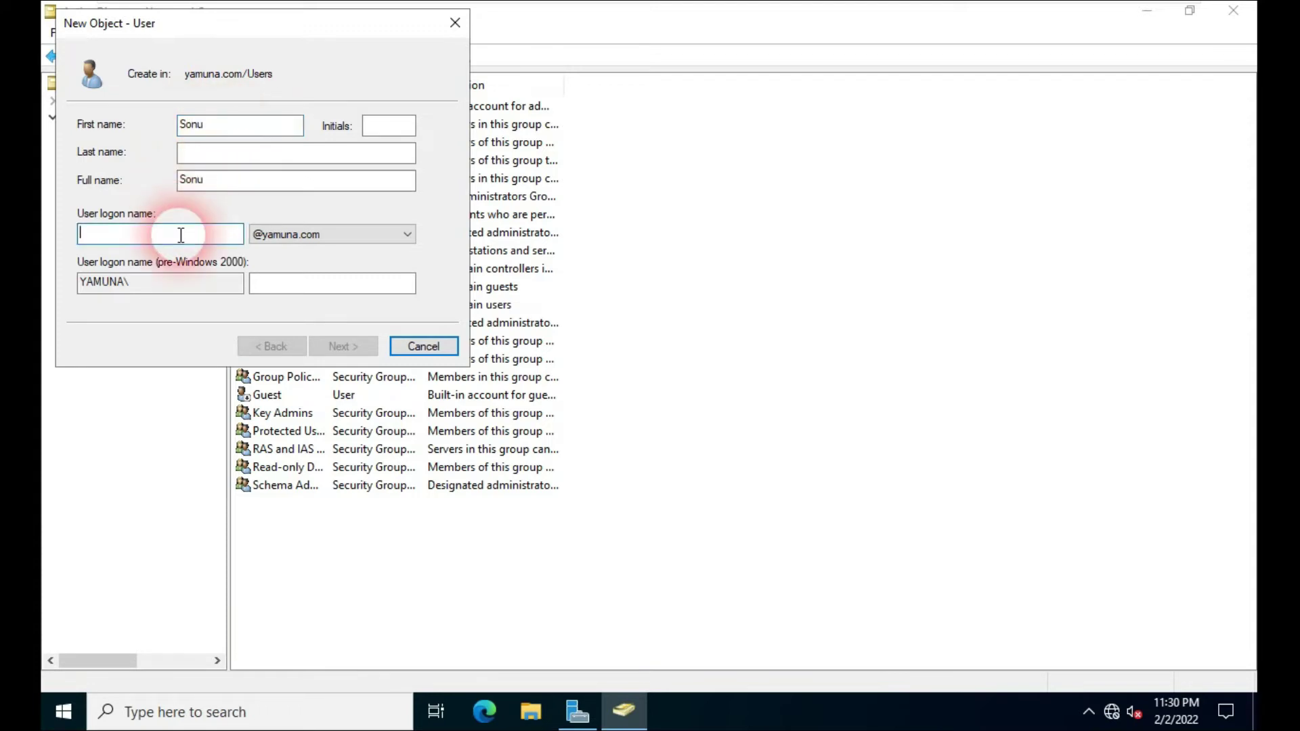
{"action": "type", "text": "S"}
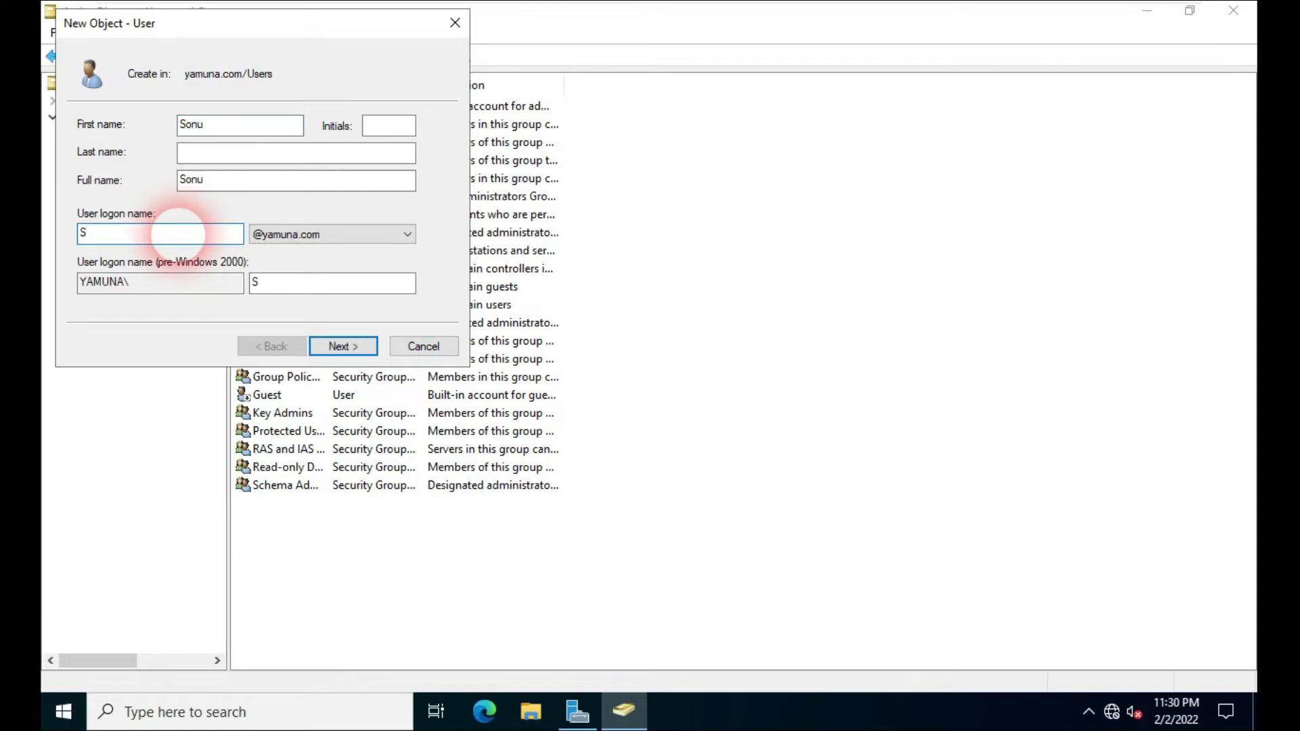
{"action": "type", "text": "onu"}
{"action": "left_click", "coordinate": [343, 348]}
Step: Set Sonu's password as cannot-change and never-expires, no change at next logon, account enabled
{"action": "left_click", "coordinate": [245, 129]}
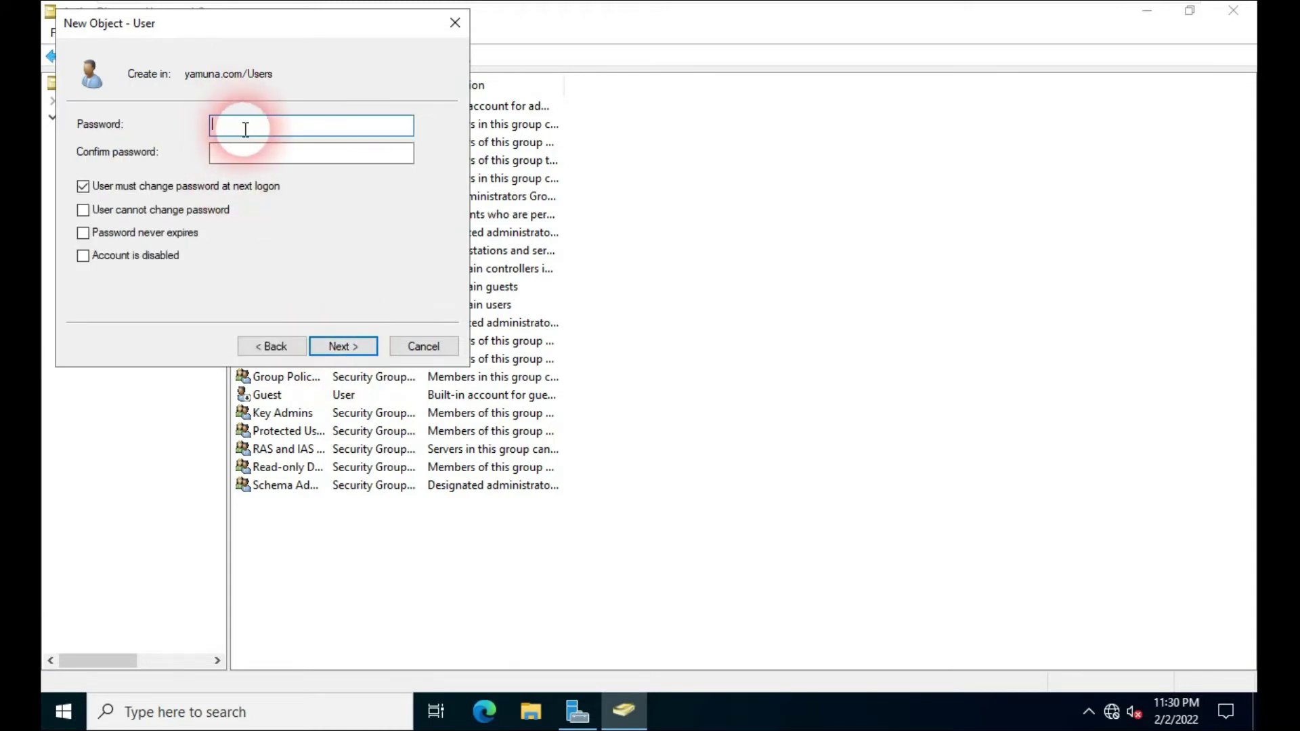
{"action": "type", "text": "••••••••"}
{"action": "key", "text": "Tab"}
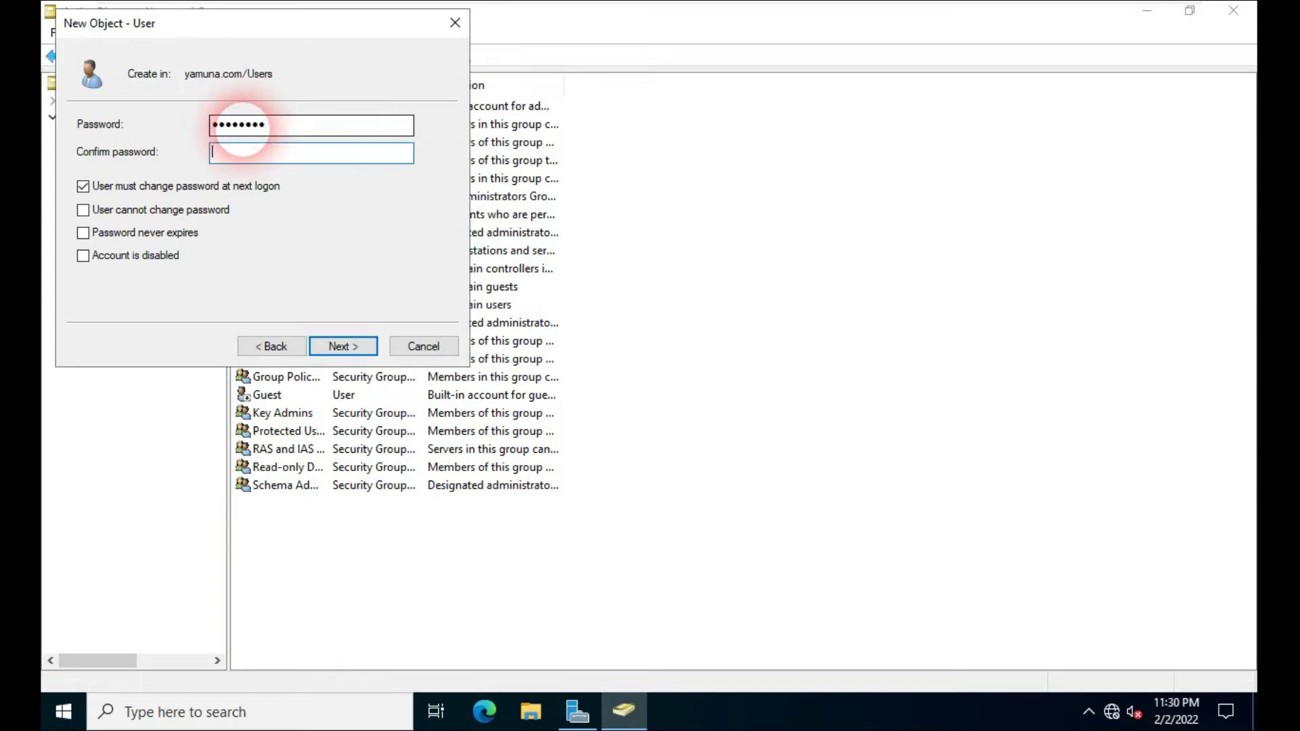
{"action": "type", "text": "••••••••"}
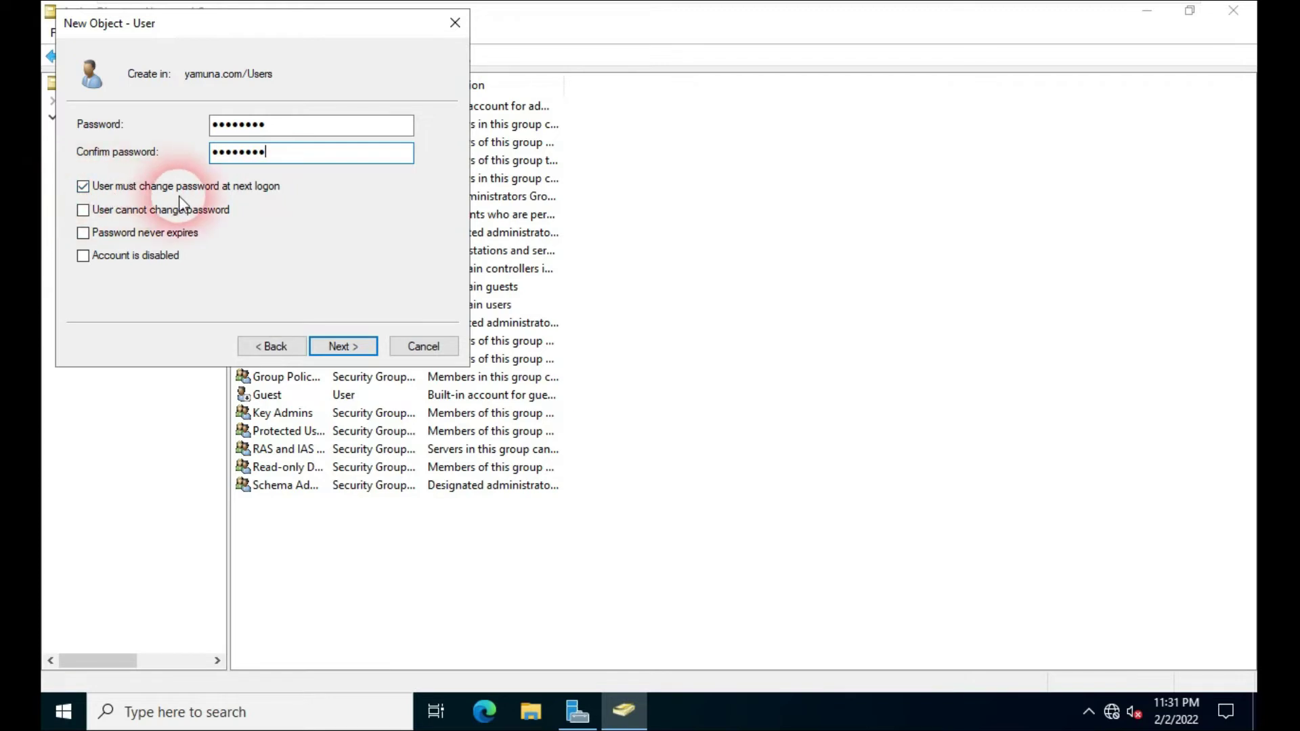
{"action": "left_click", "coordinate": [82, 187]}
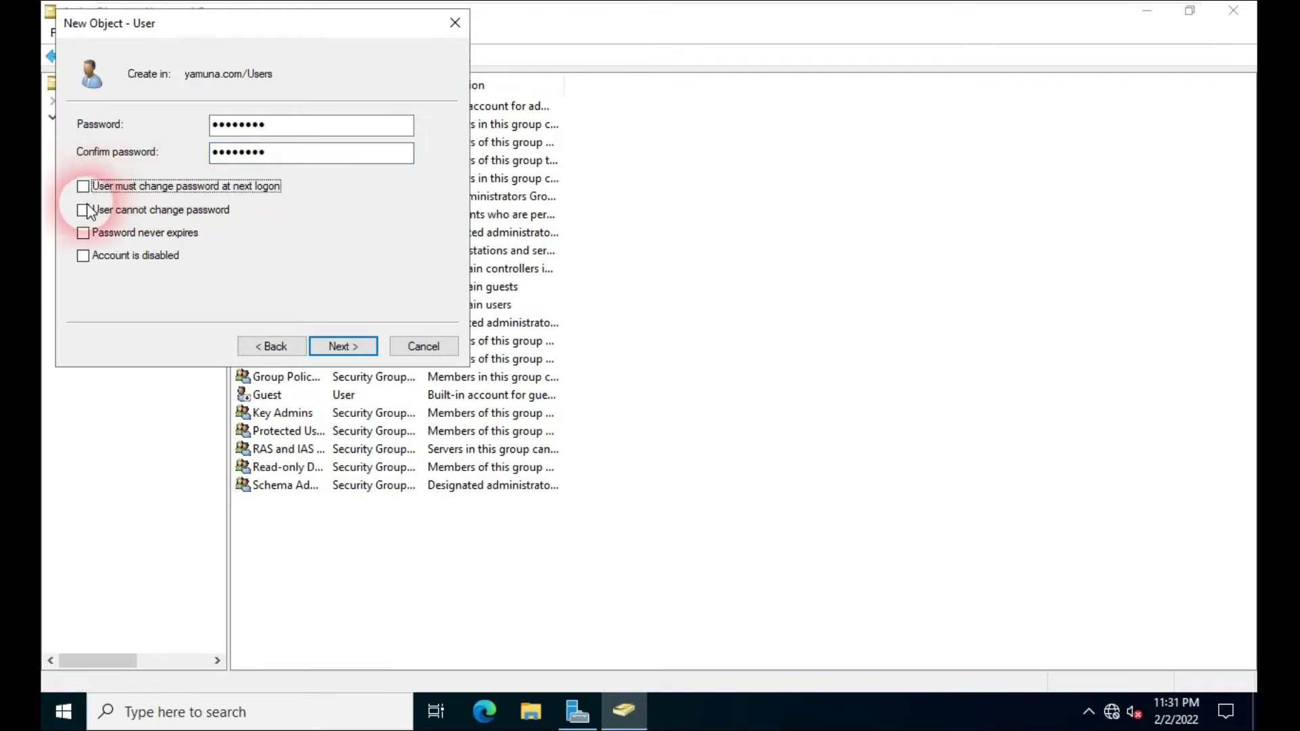
{"action": "left_click", "coordinate": [85, 208]}
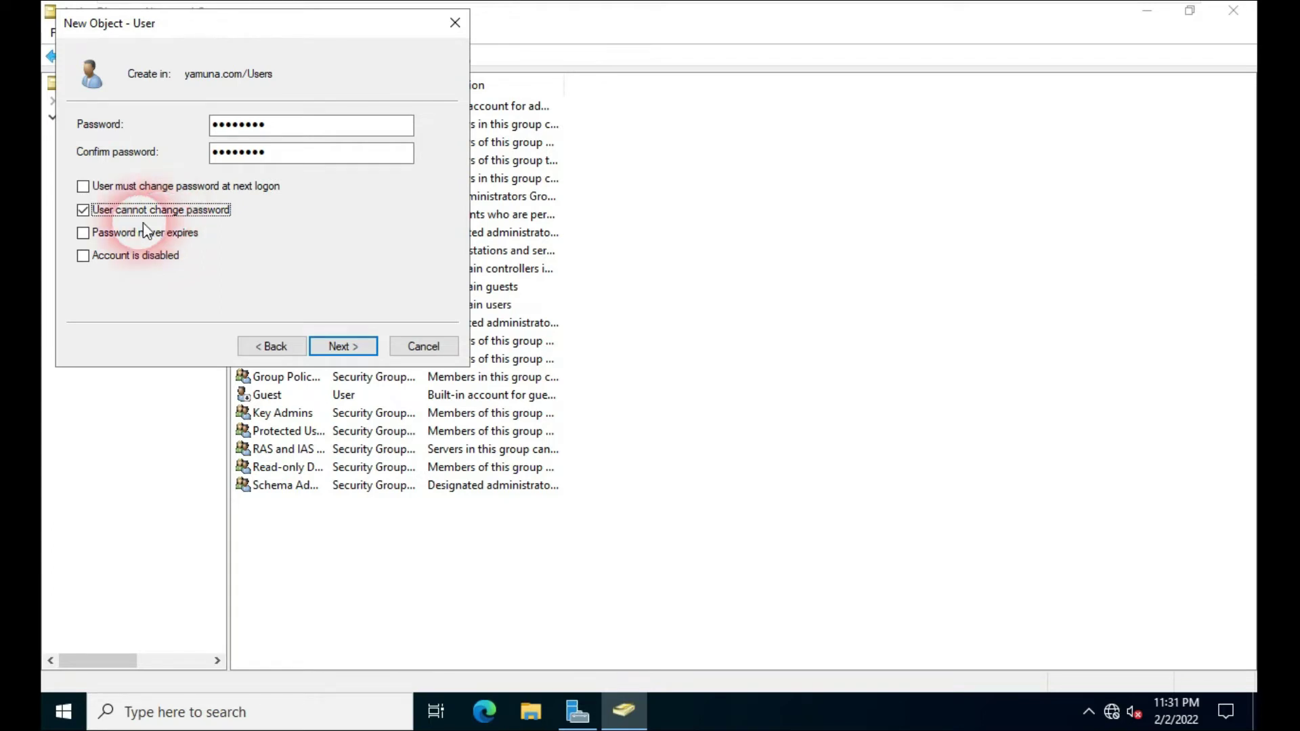
{"action": "left_click", "coordinate": [89, 242]}
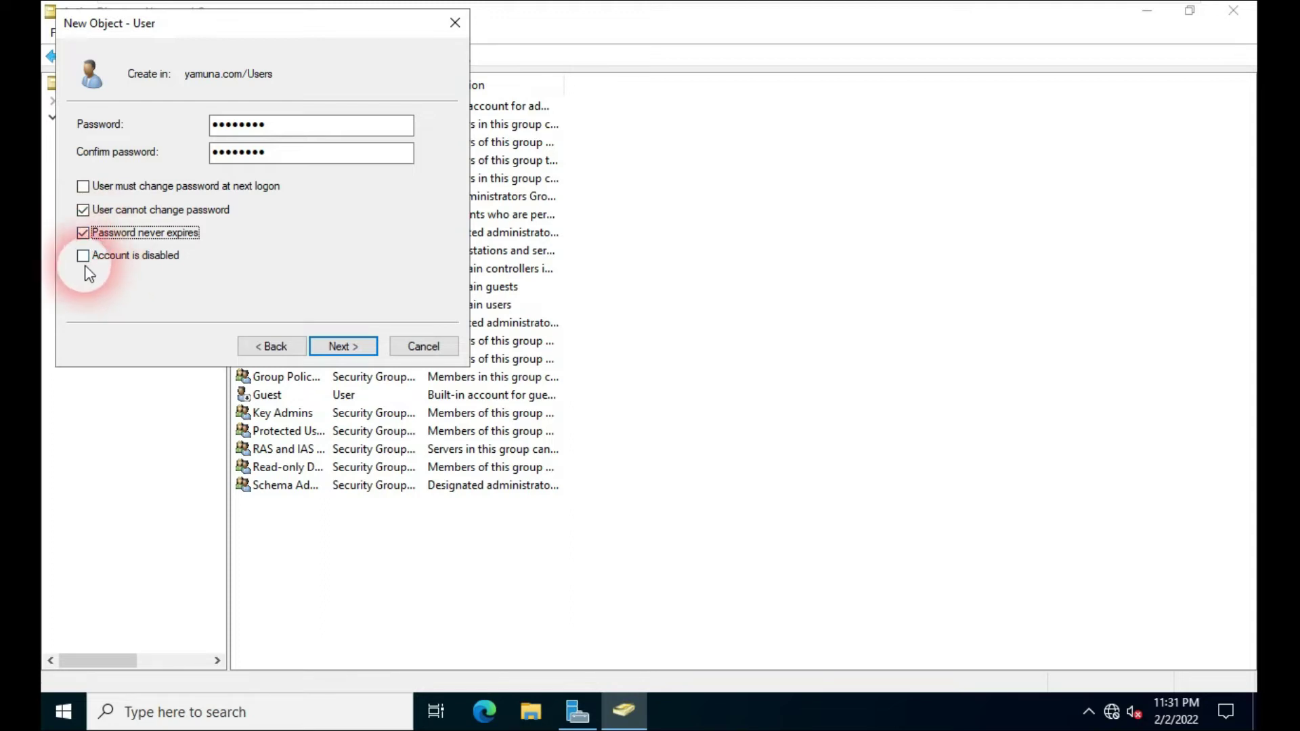
{"action": "left_click", "coordinate": [84, 262]}
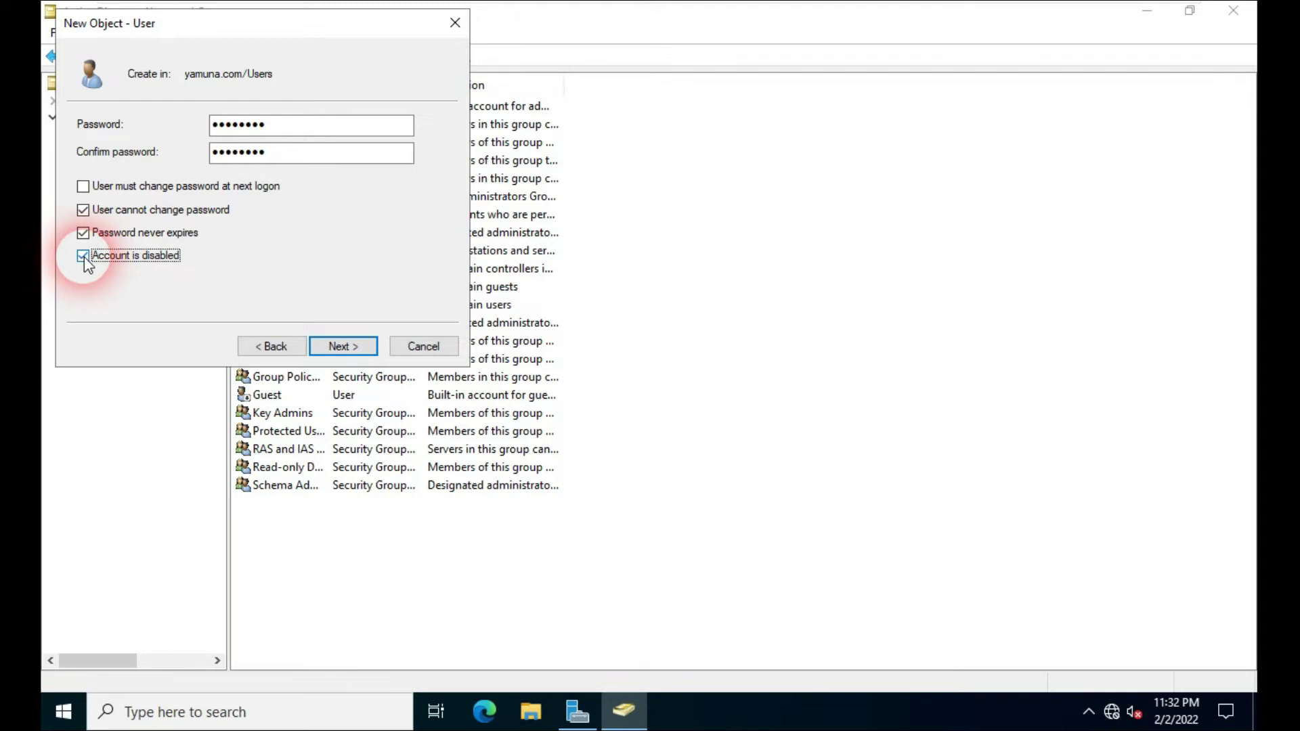
{"action": "left_click", "coordinate": [84, 256]}
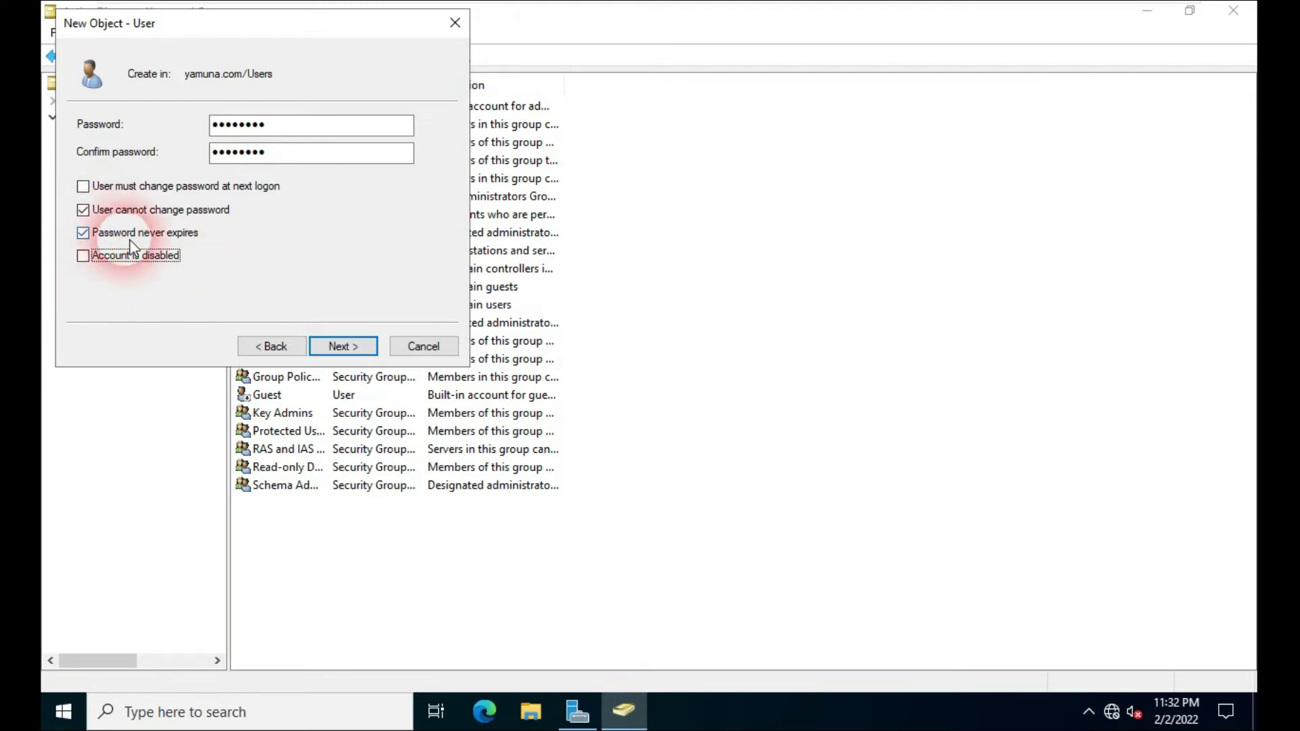
{"action": "left_click", "coordinate": [341, 347]}
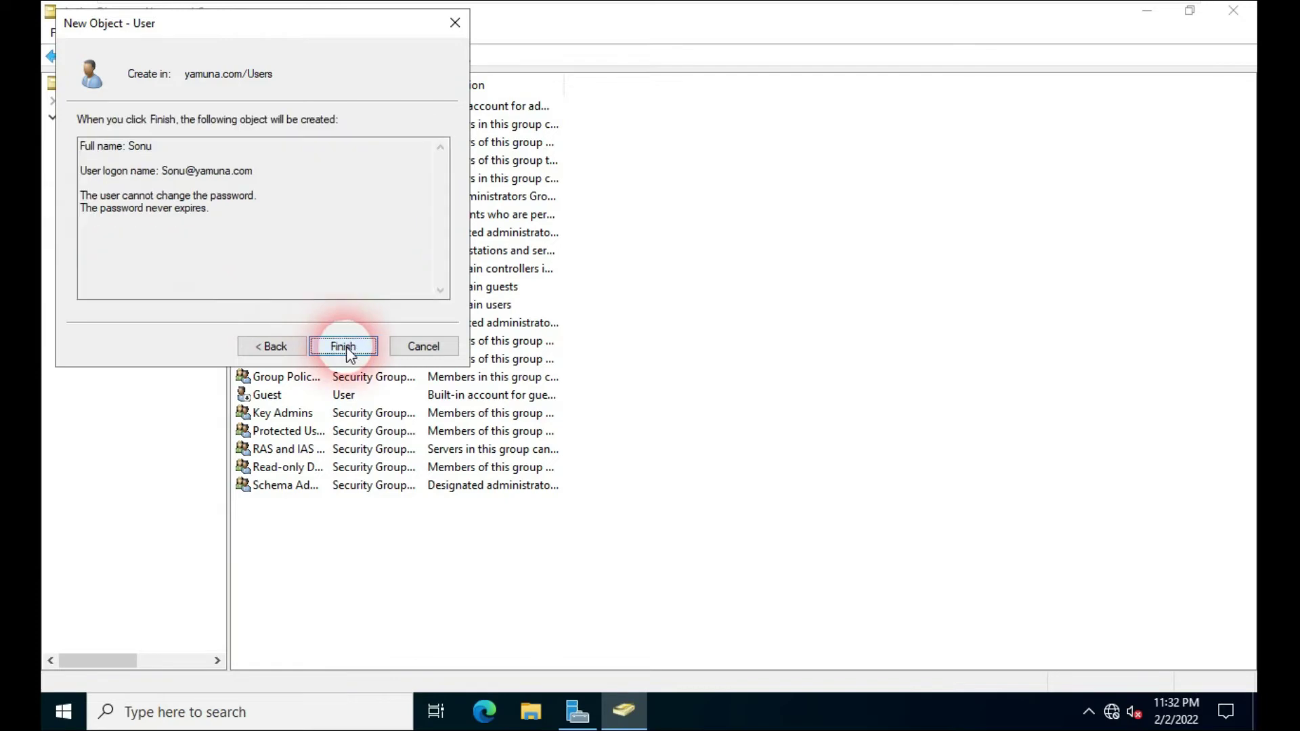
Step: Finish the wizard so user Sonu is created in yamuna.com/Users
{"action": "left_click", "coordinate": [345, 348]}
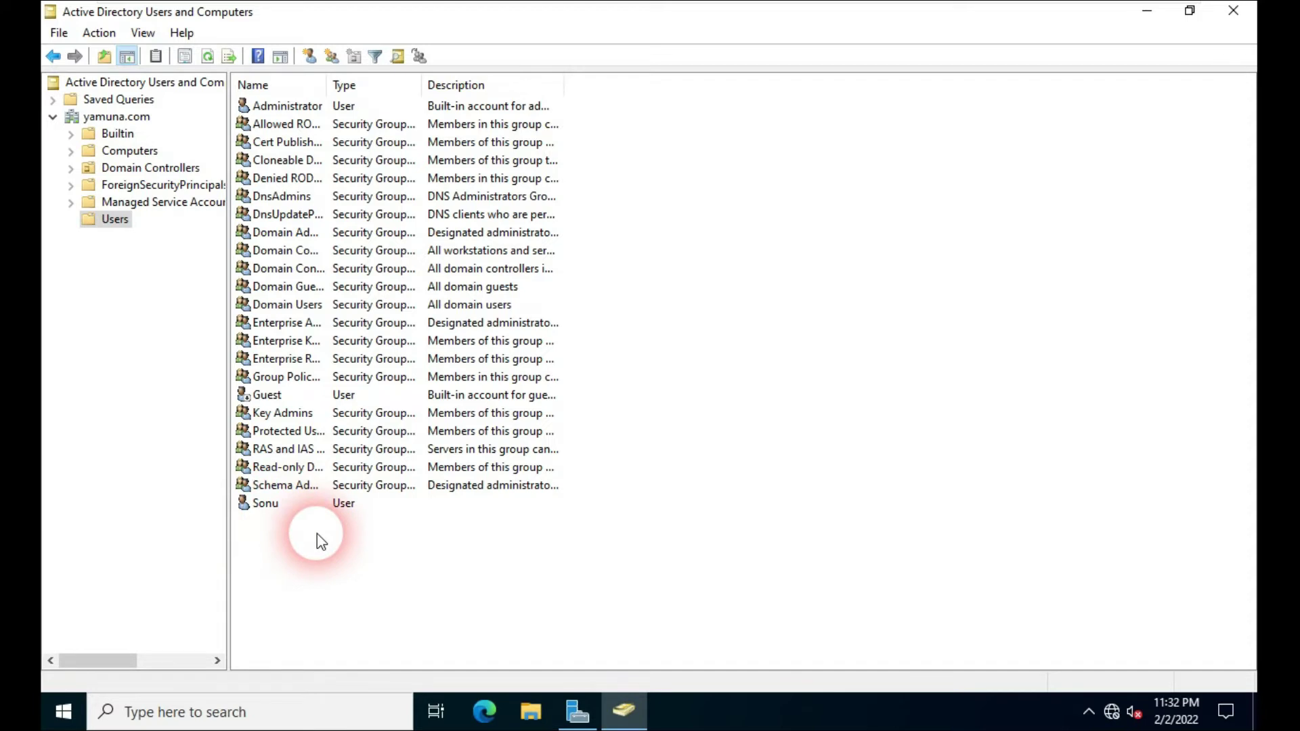
Step: Start a new user in Users with first name and logon name Monu
{"action": "right_click", "coordinate": [102, 227]}
{"action": "mouse_move", "coordinate": [174, 281]}
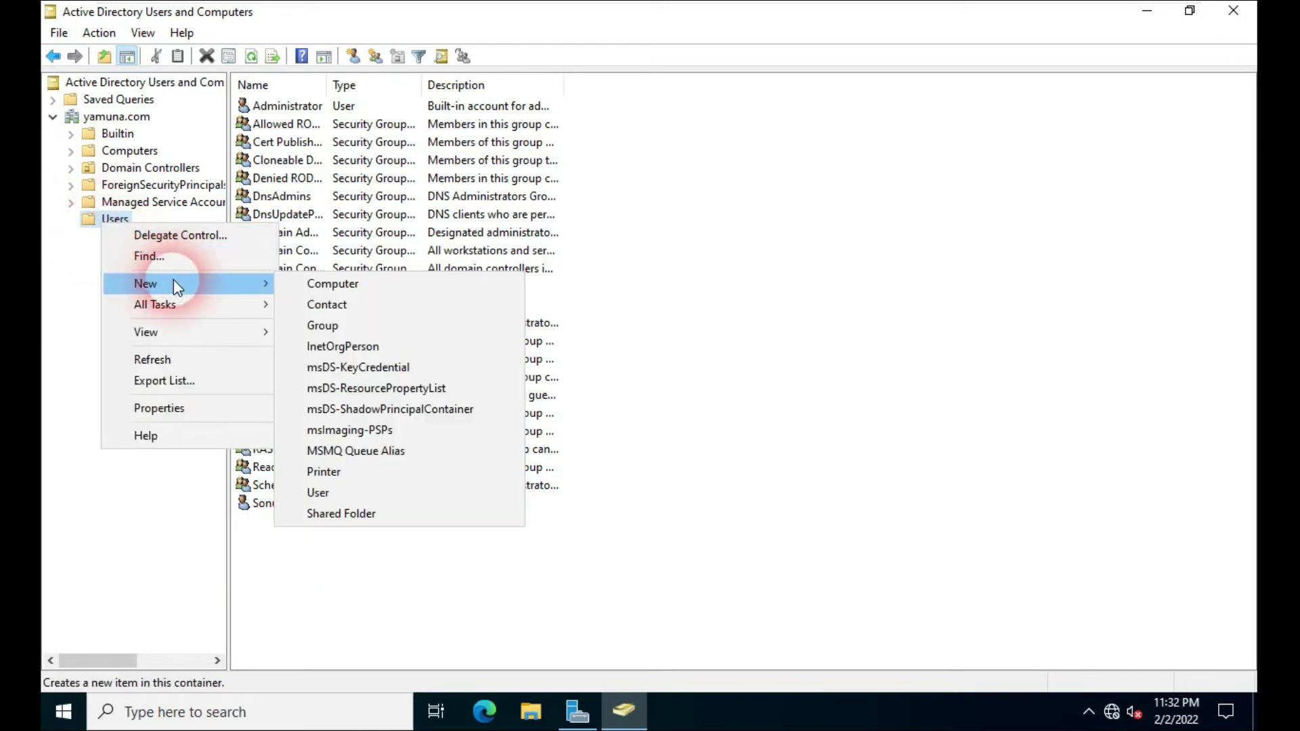
{"action": "left_click", "coordinate": [337, 493]}
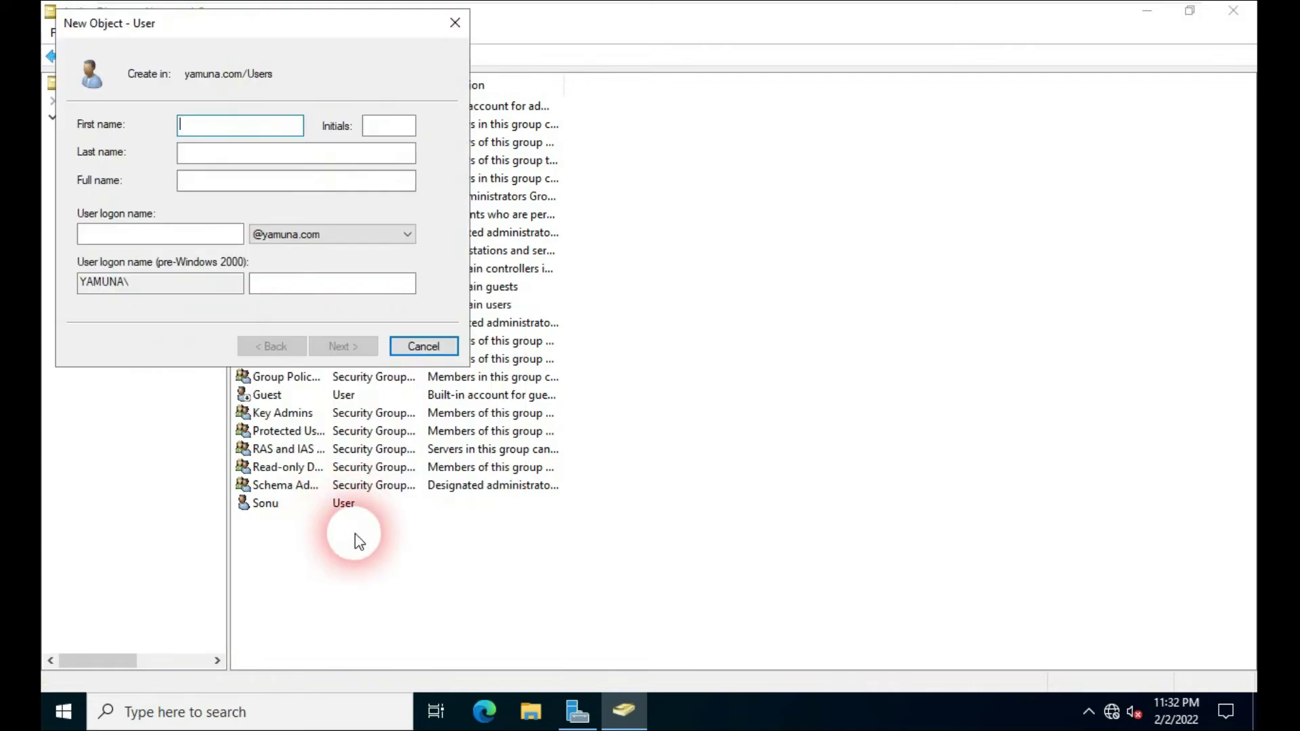
{"action": "type", "text": "Monu"}
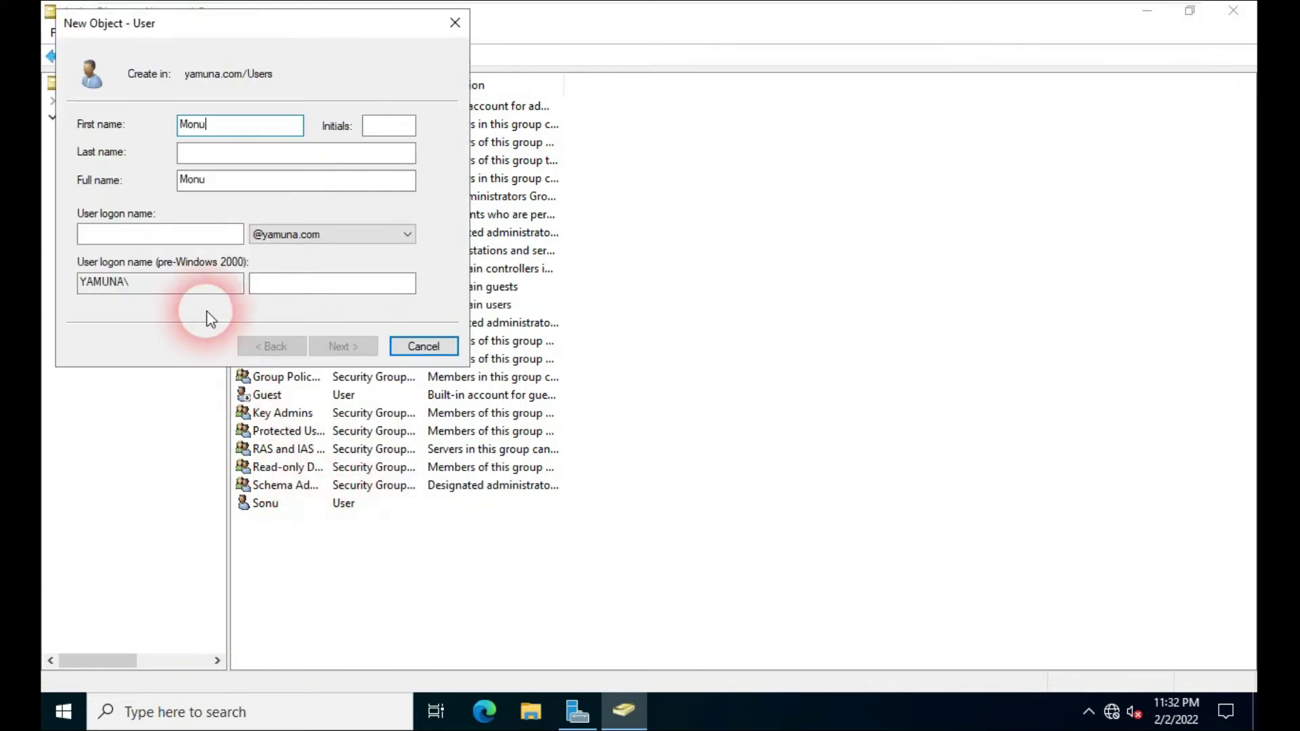
{"action": "left_click", "coordinate": [166, 239]}
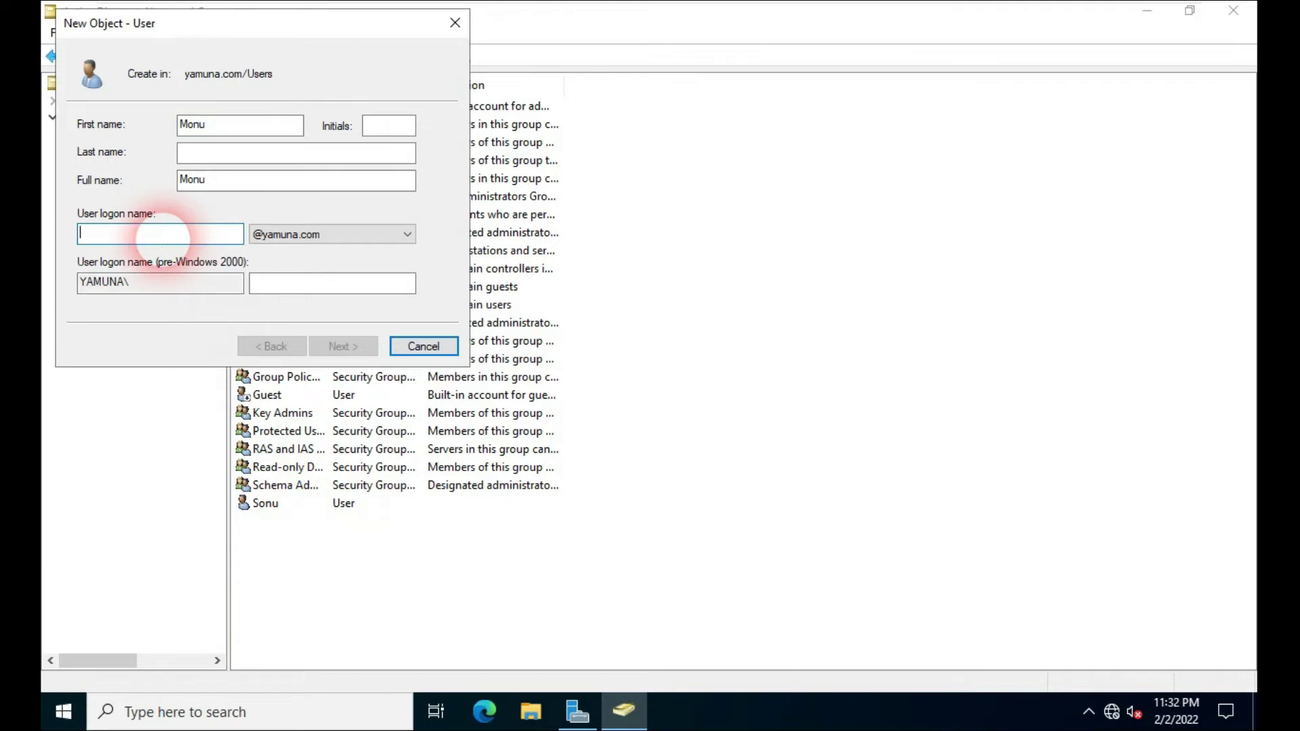
{"action": "type", "text": "Monu"}
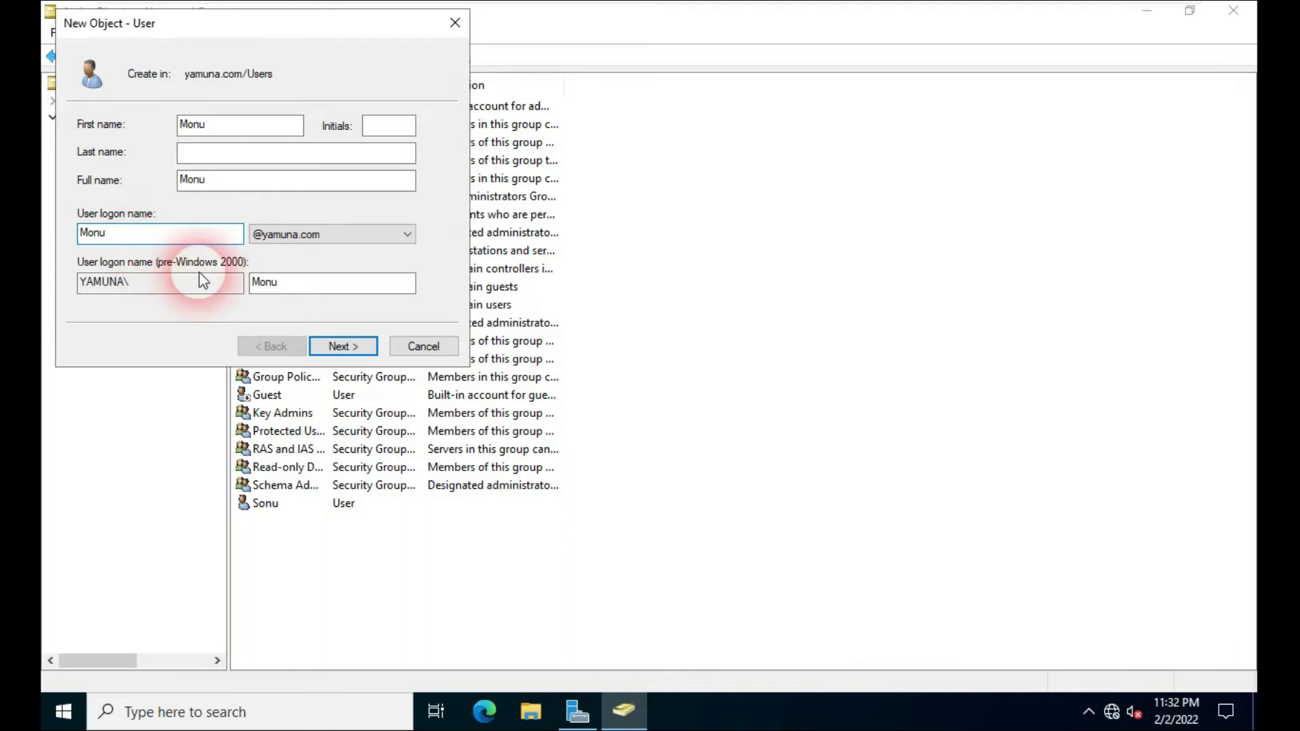
{"action": "left_click", "coordinate": [335, 346]}
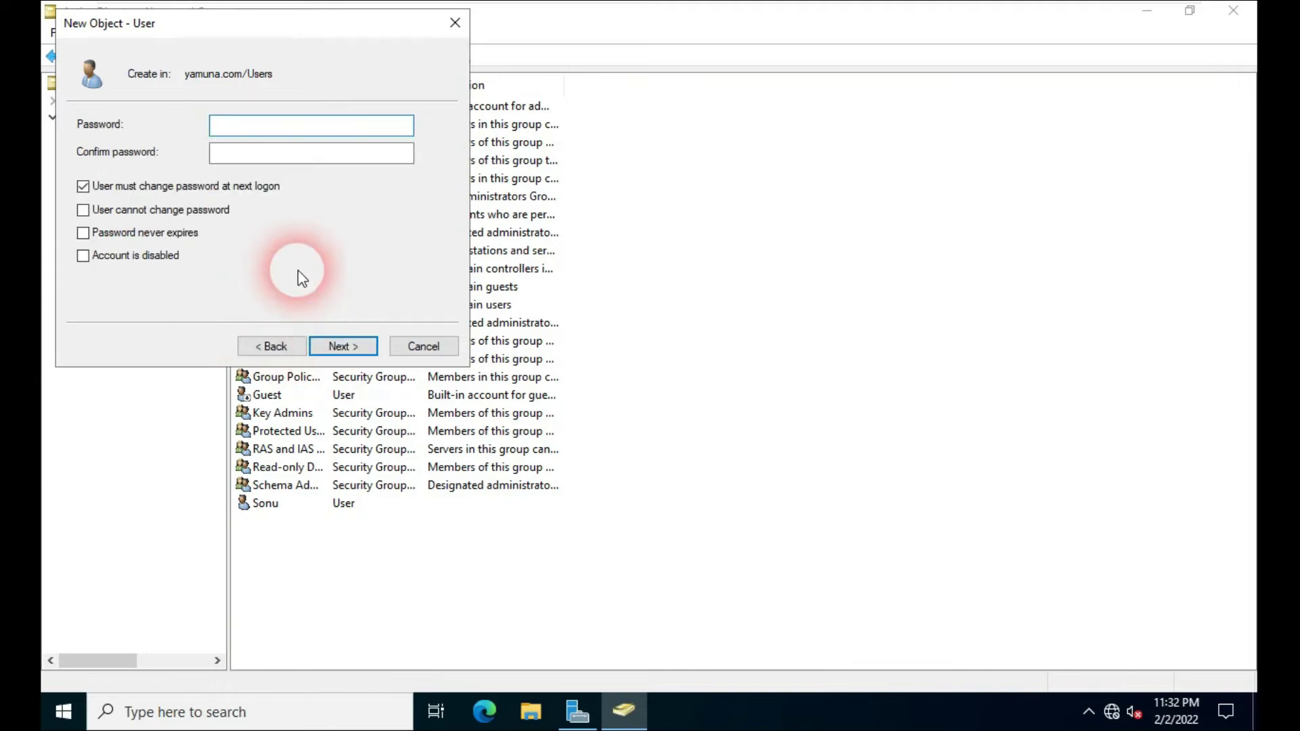
Step: Give Monu a password that cannot be changed and never expires, then finish creation
{"action": "type", "text": "••••••••"}
{"action": "key", "text": "Tab"}
{"action": "type", "text": "••••••••"}
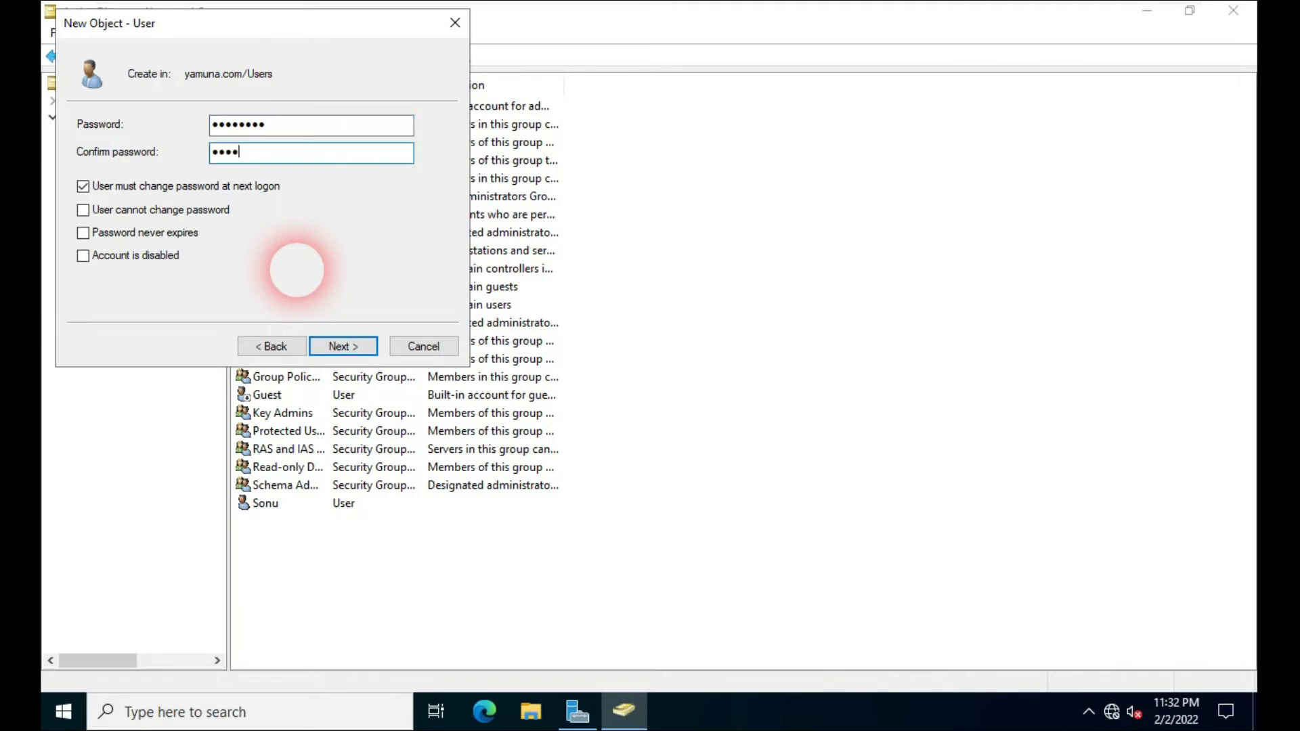
{"action": "key", "text": "Tab"}
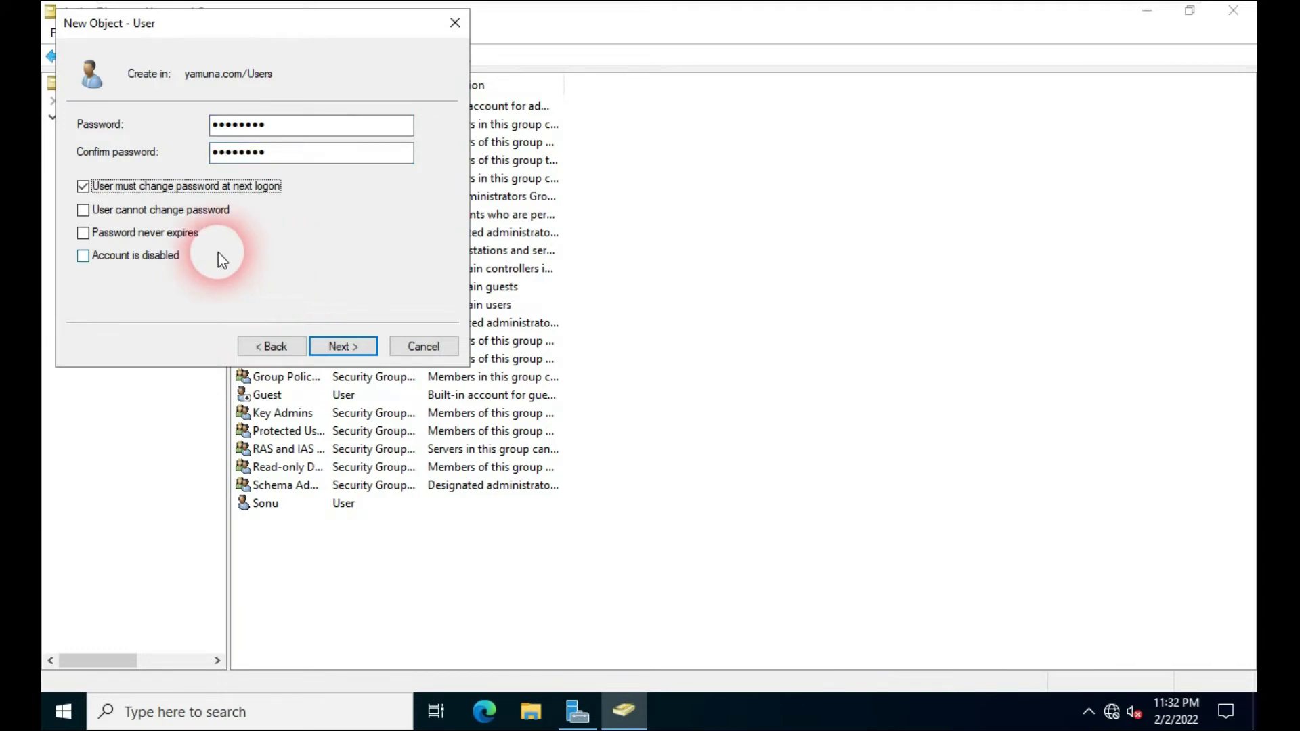
{"action": "left_click", "coordinate": [83, 186]}
{"action": "left_click", "coordinate": [83, 210]}
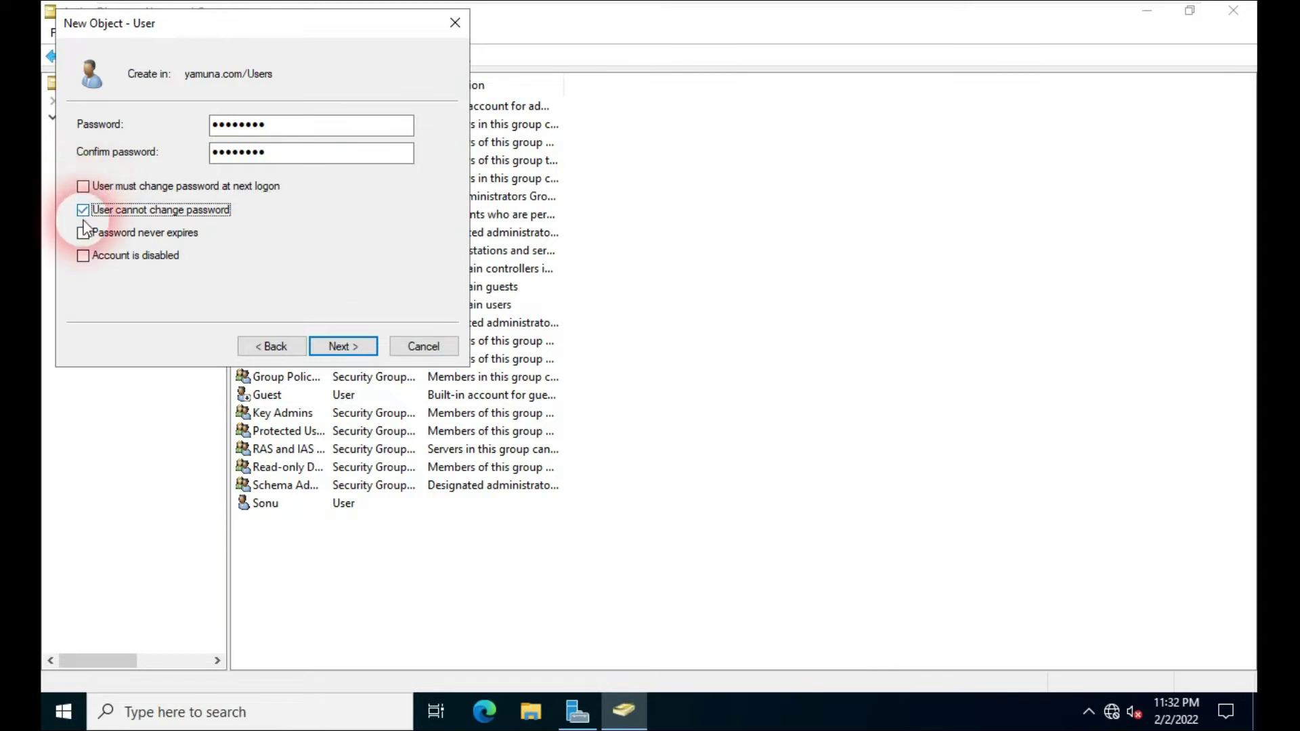
{"action": "left_click", "coordinate": [82, 233]}
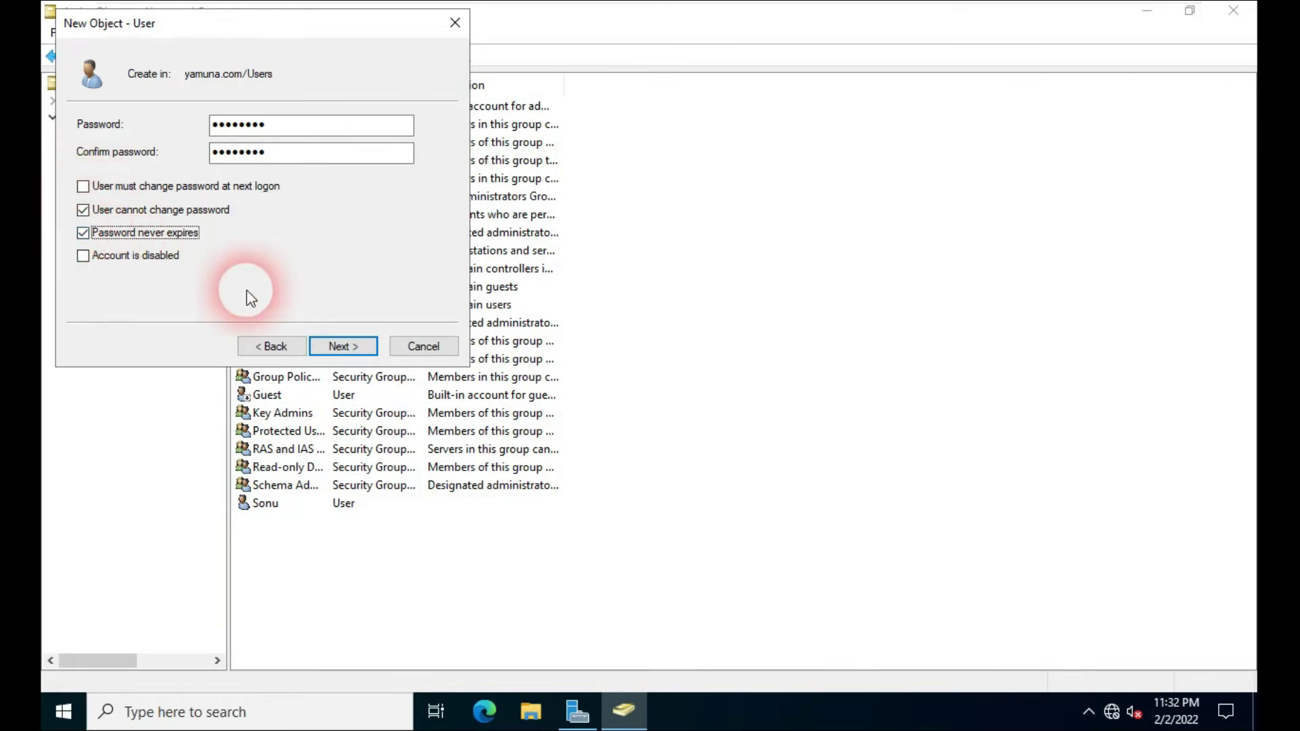
{"action": "left_click", "coordinate": [346, 347]}
{"action": "left_click", "coordinate": [350, 356]}
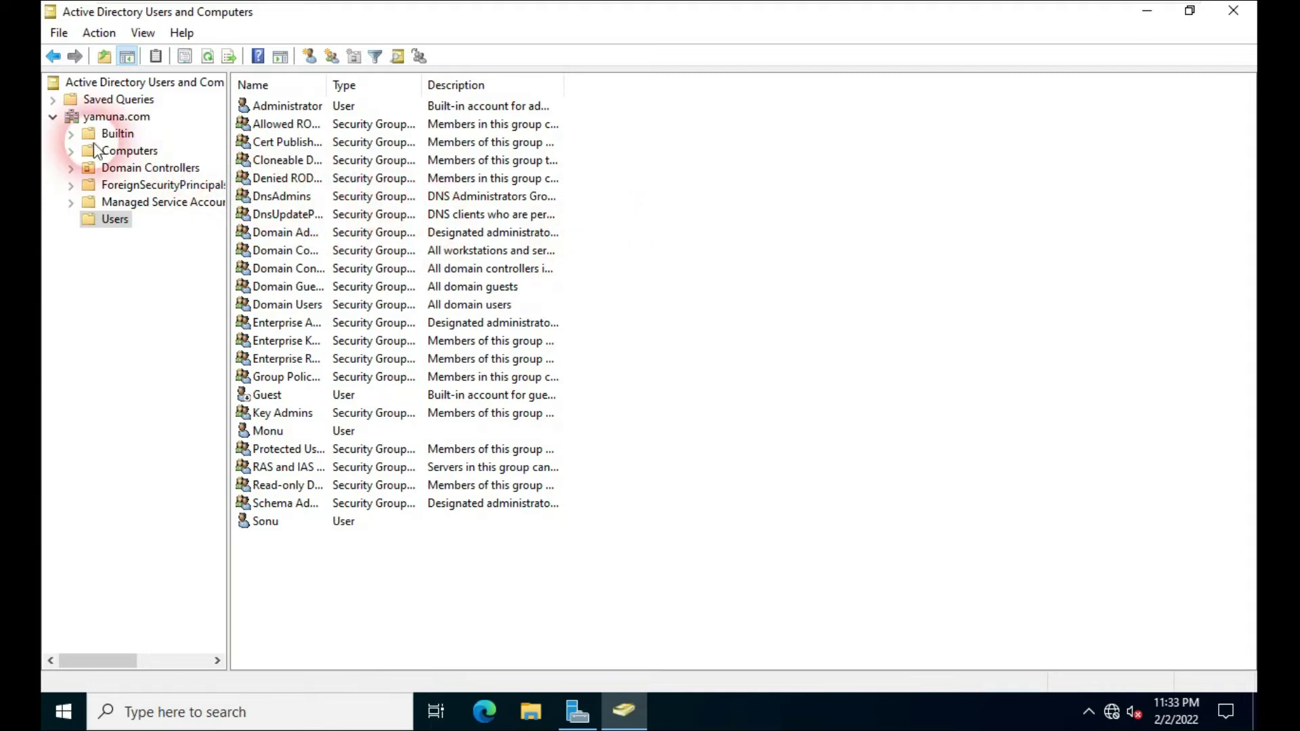
Step: Select yamuna.com in the console tree, then return to the Server Manager dashboard
{"action": "left_click", "coordinate": [95, 118]}
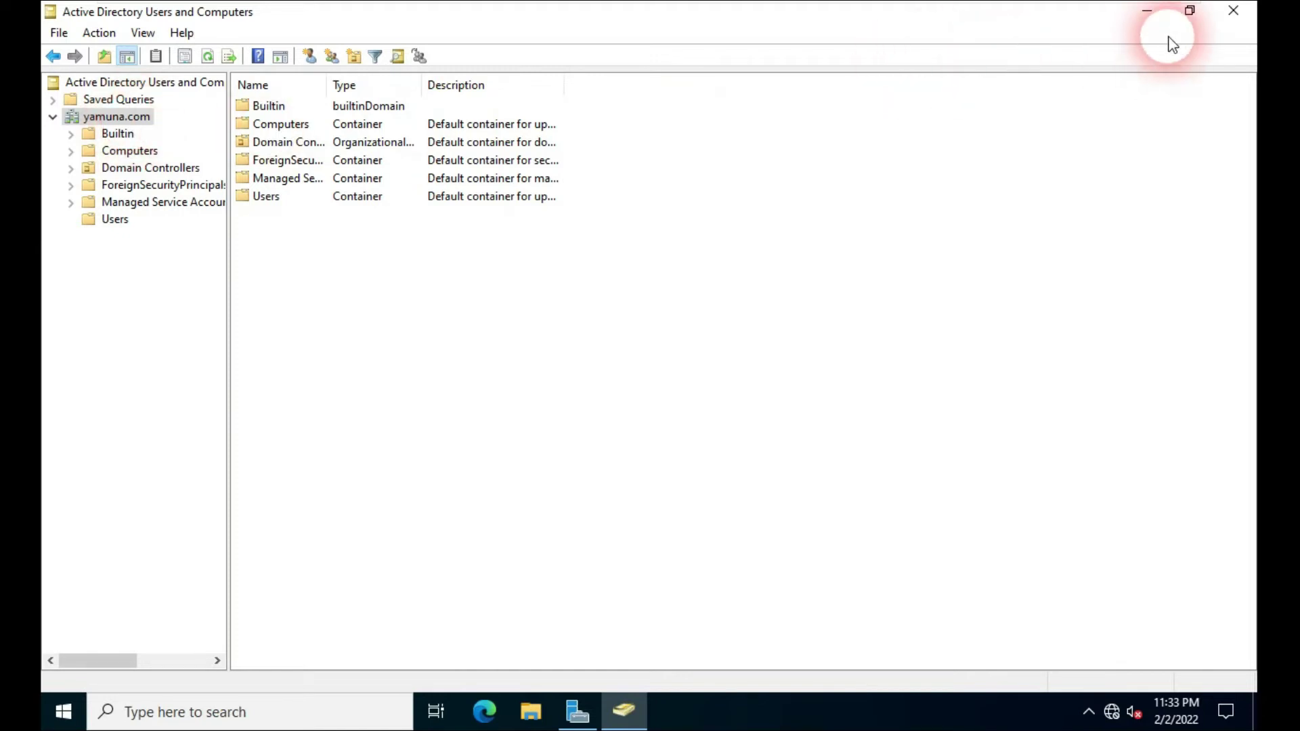
{"action": "left_click", "coordinate": [1147, 11]}
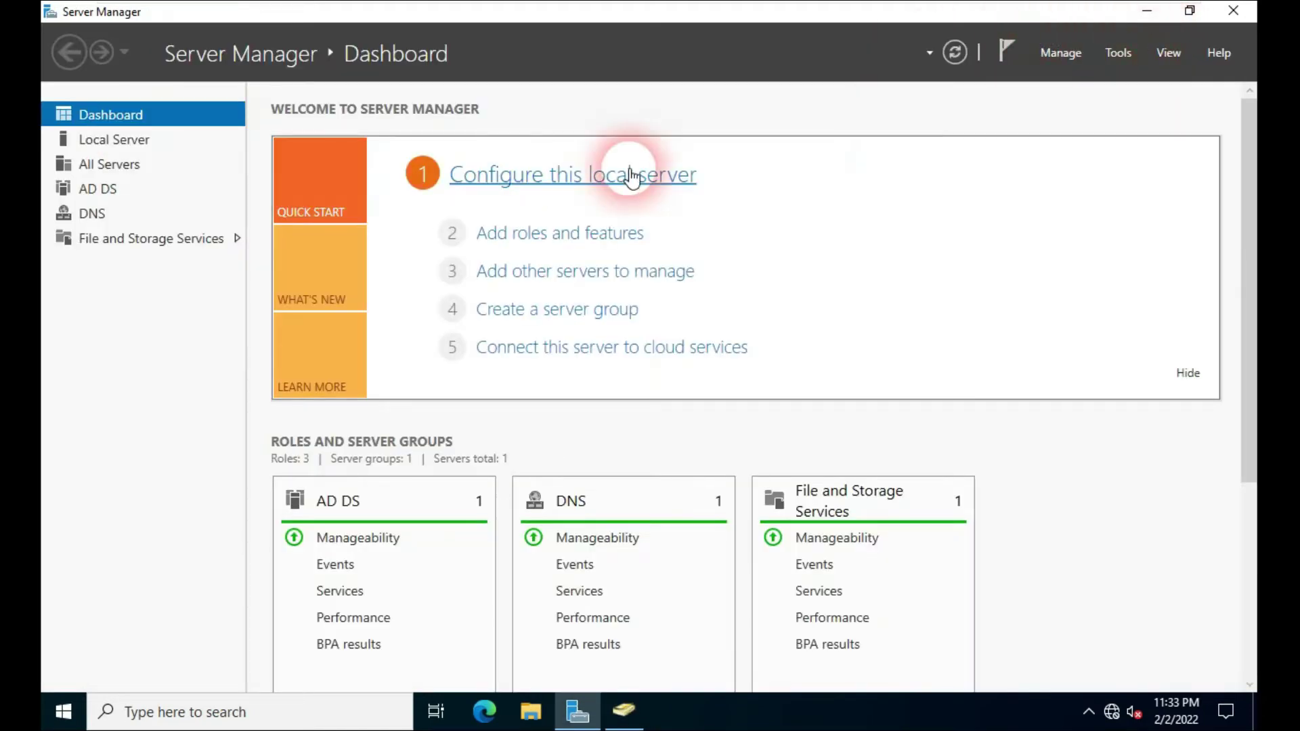
Step: Review the Local Server properties, then switch to the Win-10 virtual machine
{"action": "left_click", "coordinate": [119, 147]}
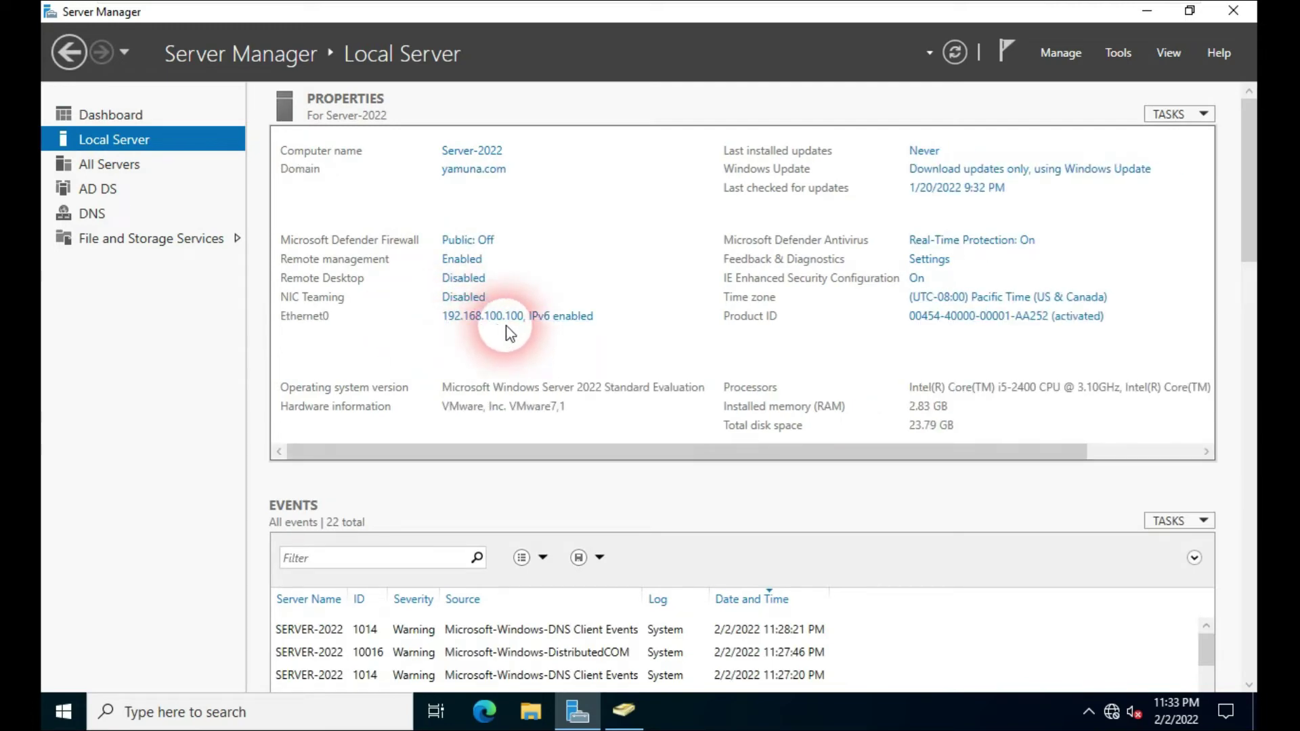
{"action": "mouse_move", "coordinate": [861, 8]}
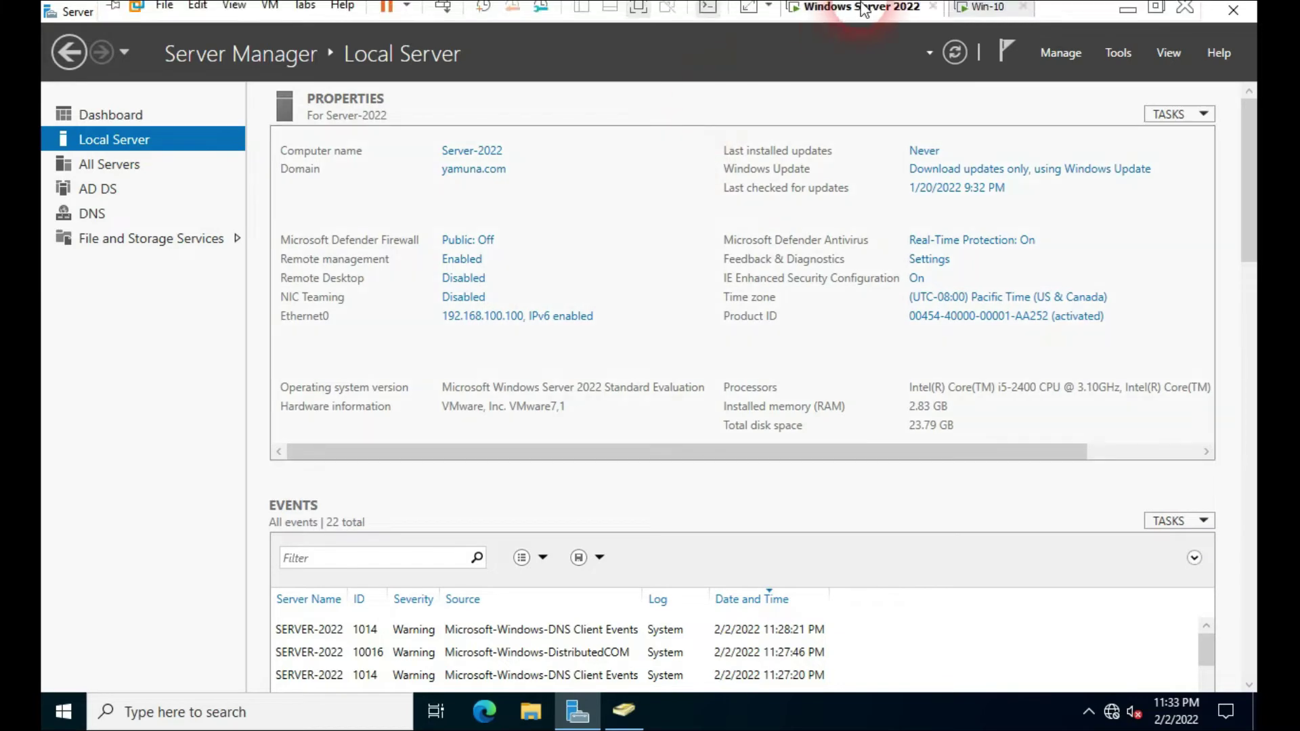
{"action": "left_click", "coordinate": [987, 18]}
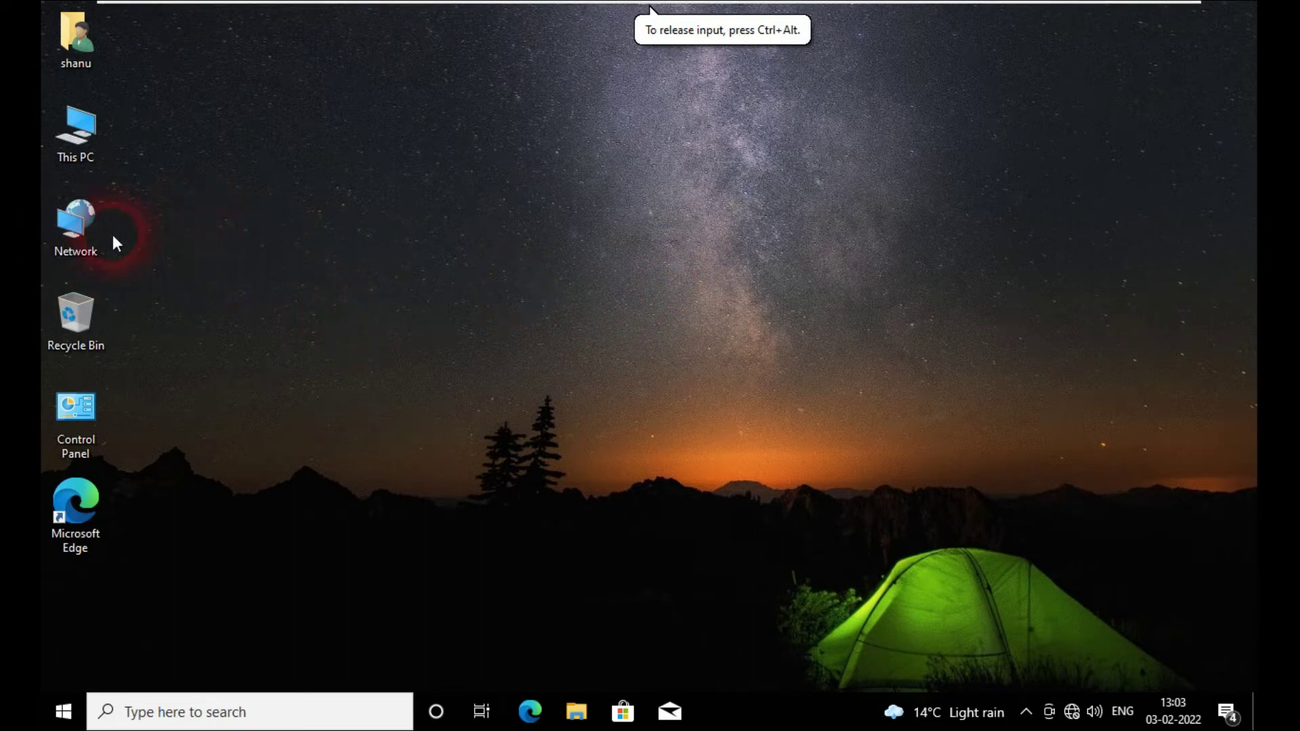
Step: Open the Ethernet0 adapter's Properties from Network's adapter settings
{"action": "right_click", "coordinate": [90, 215]}
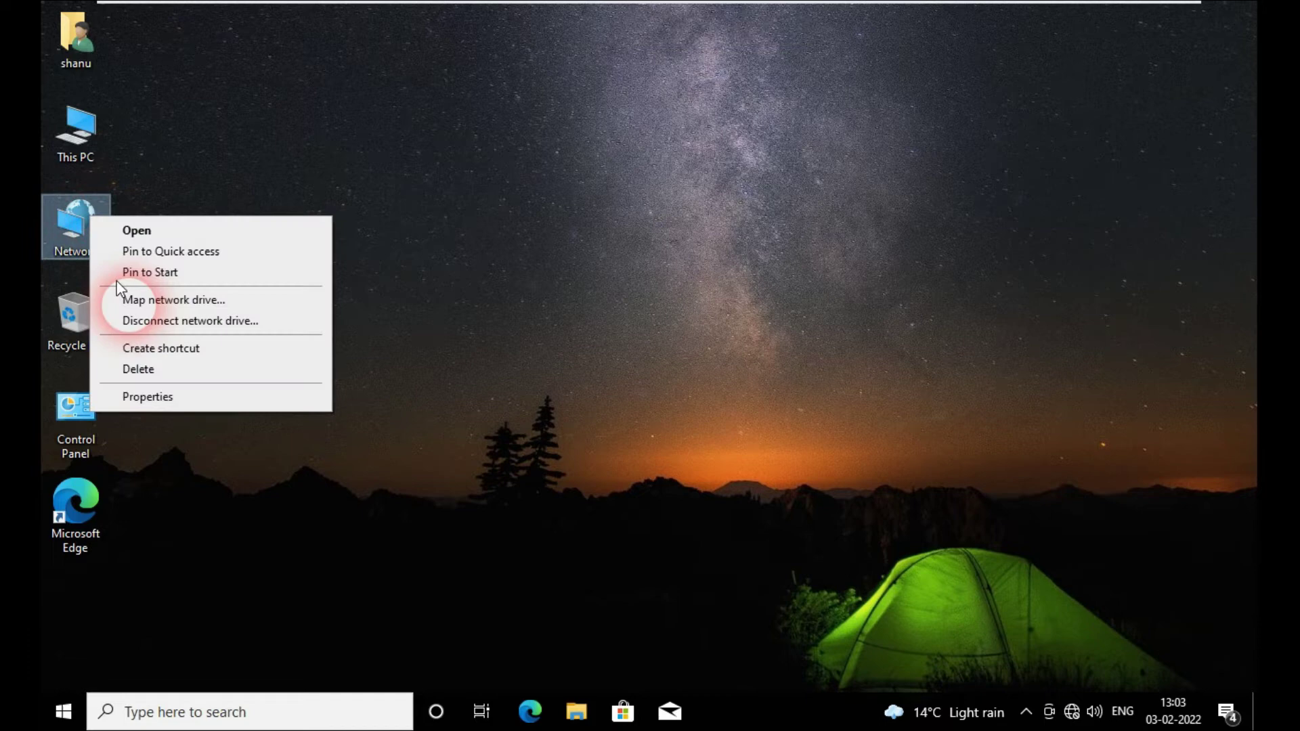
{"action": "left_click", "coordinate": [176, 403]}
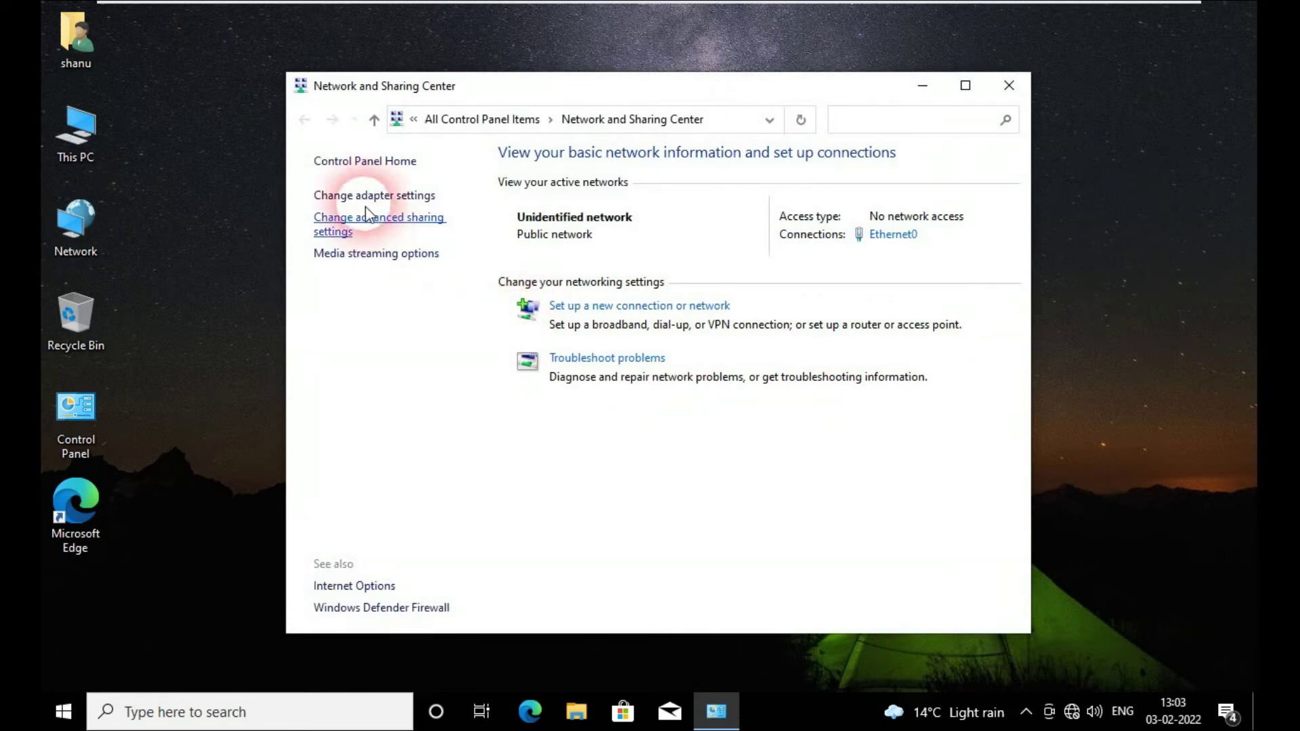
{"action": "left_click", "coordinate": [362, 196]}
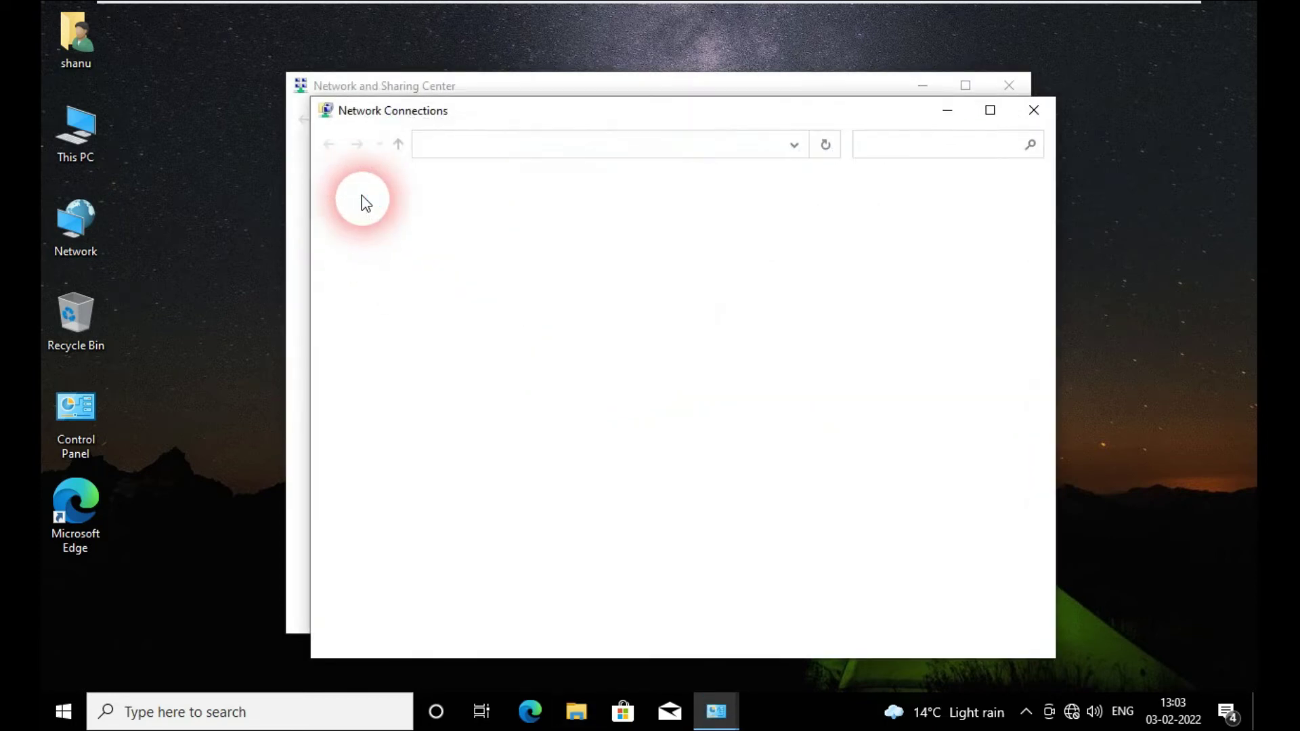
{"action": "left_click", "coordinate": [406, 241]}
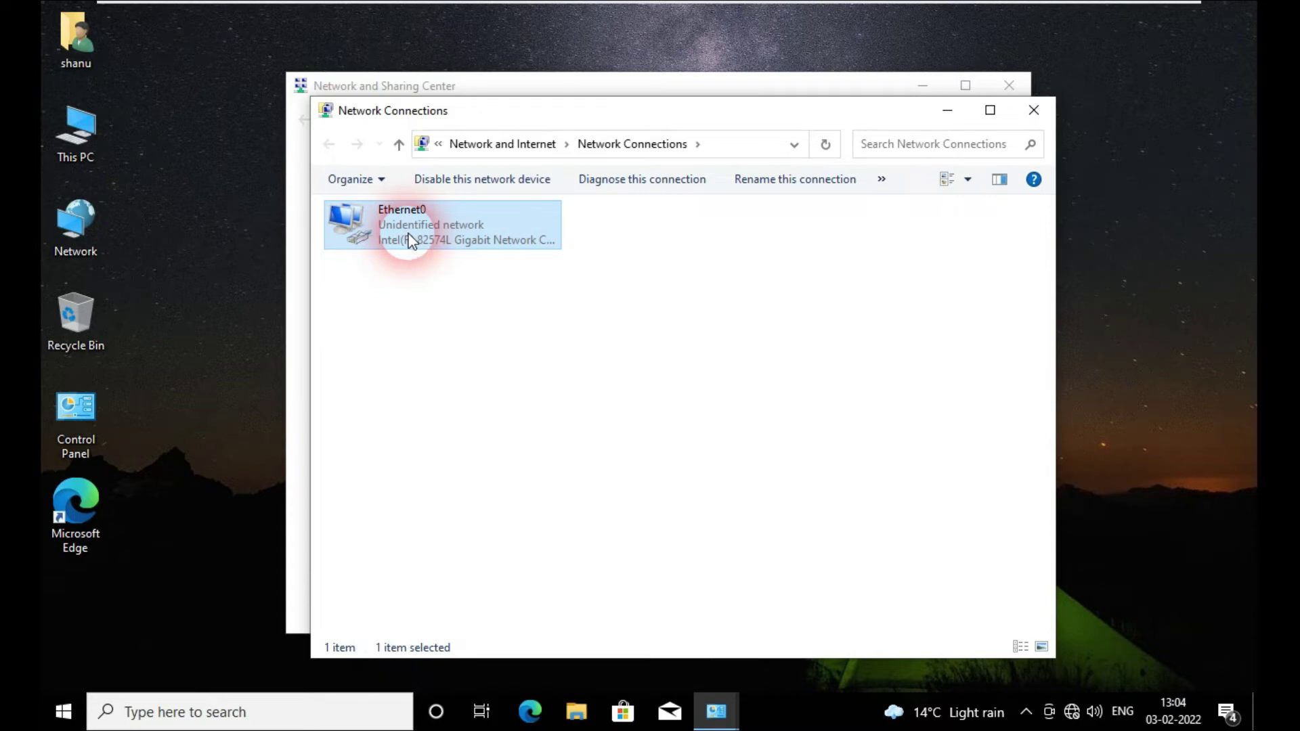
{"action": "right_click", "coordinate": [409, 242]}
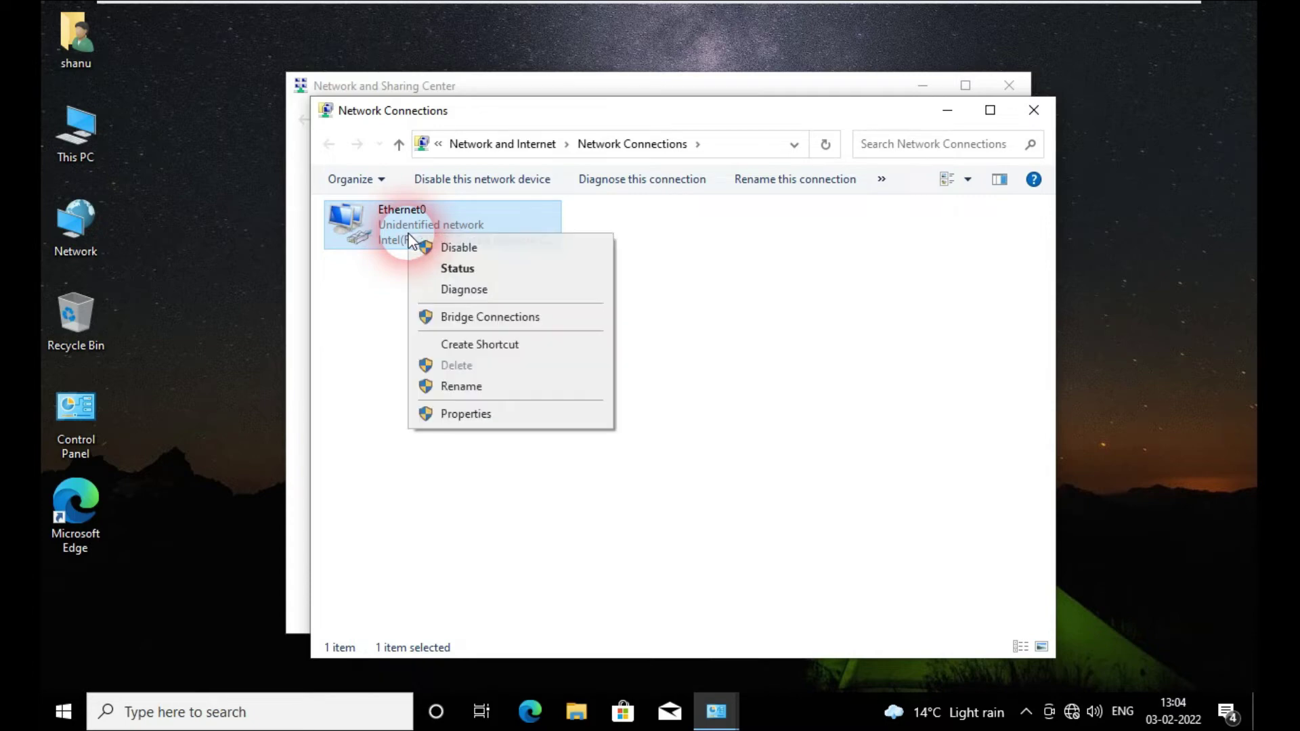
{"action": "left_click", "coordinate": [483, 414]}
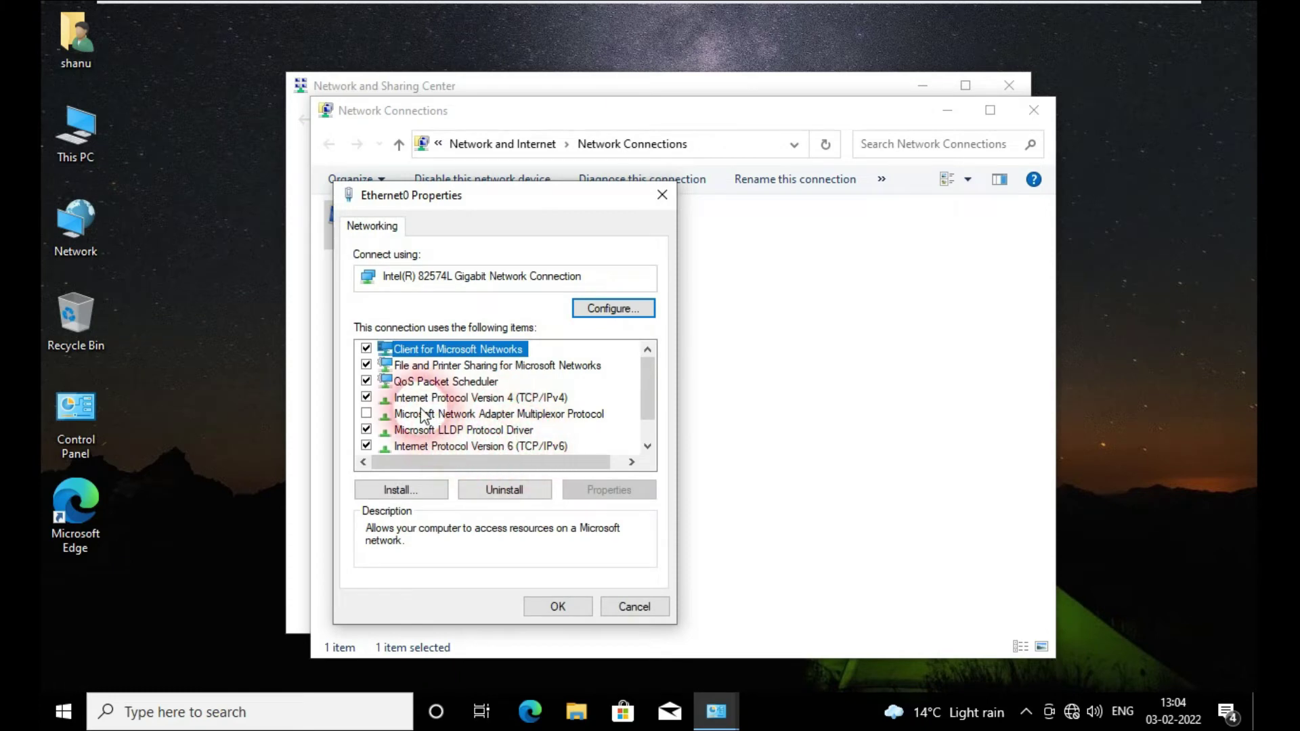
Step: Set Ethernet0's IPv4 preferred DNS server to 192.168.100.100 and close the adapter properties
{"action": "left_click", "coordinate": [426, 400]}
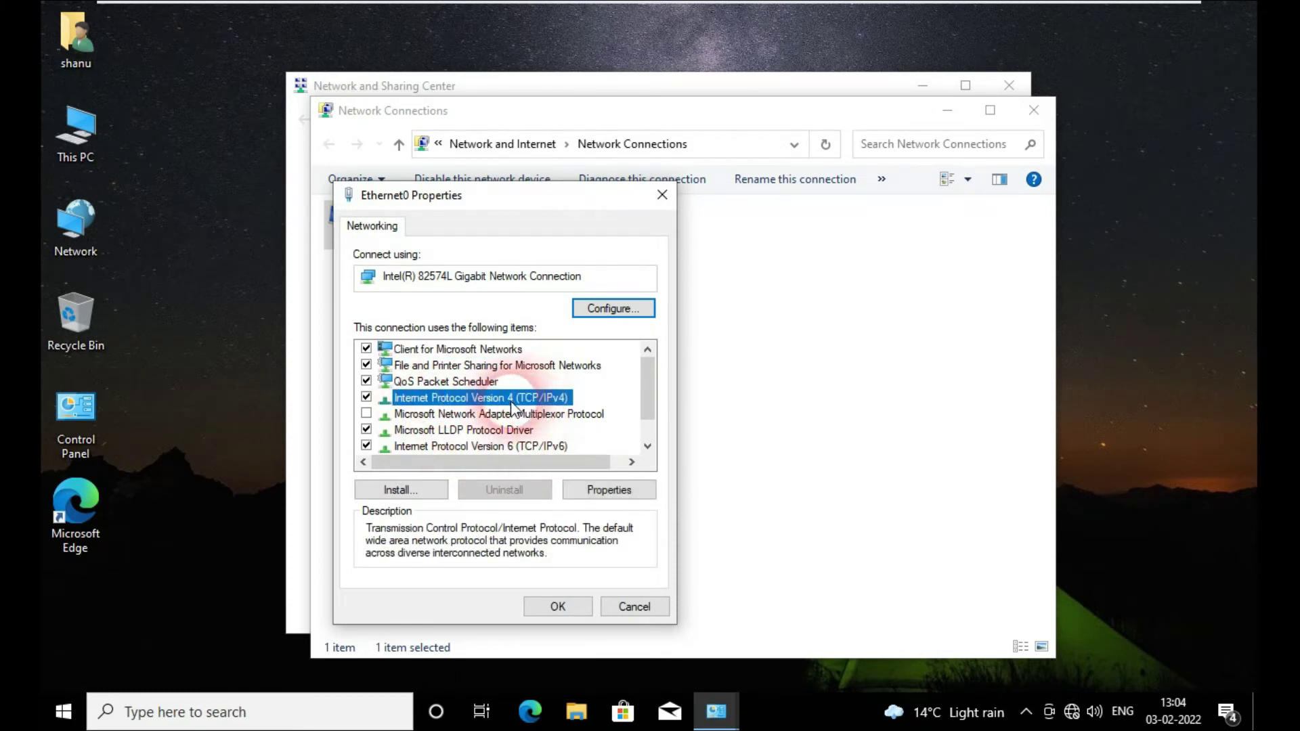
{"action": "left_click", "coordinate": [609, 491]}
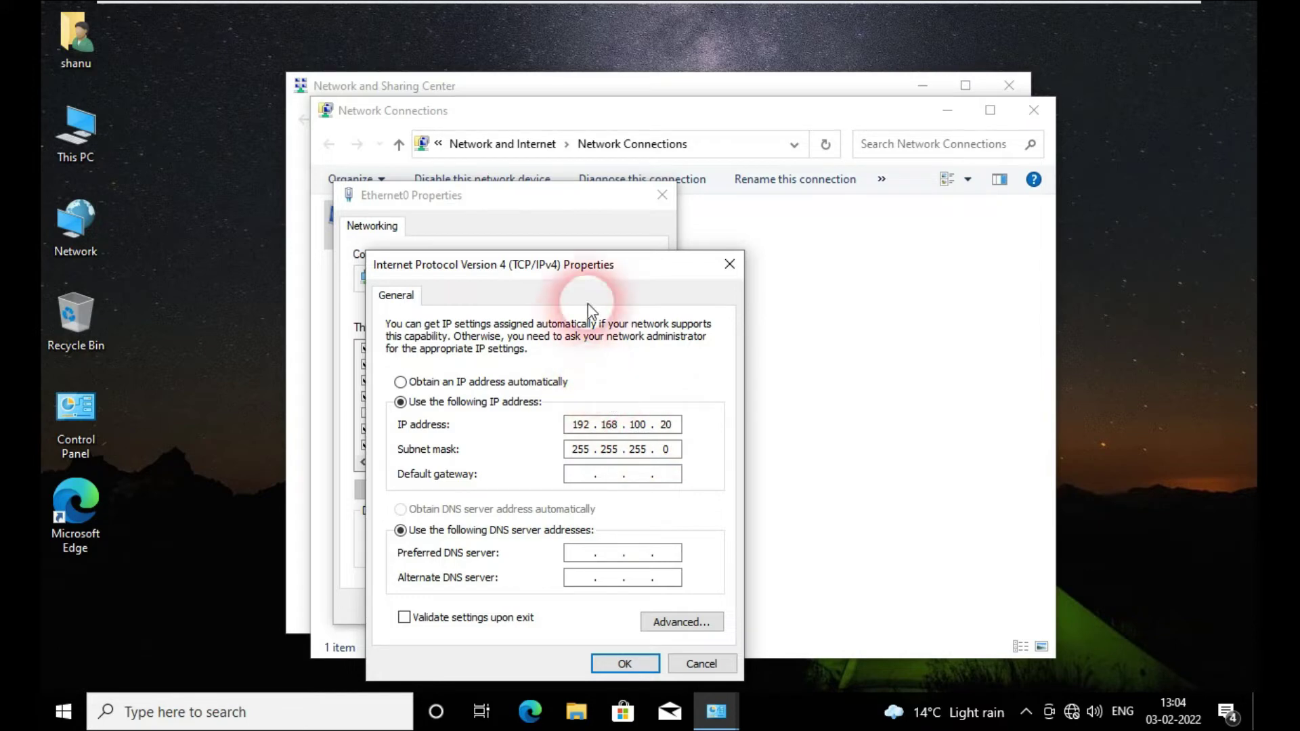
{"action": "left_click_drag", "start_coordinate": [582, 264], "coordinate": [572, 165]}
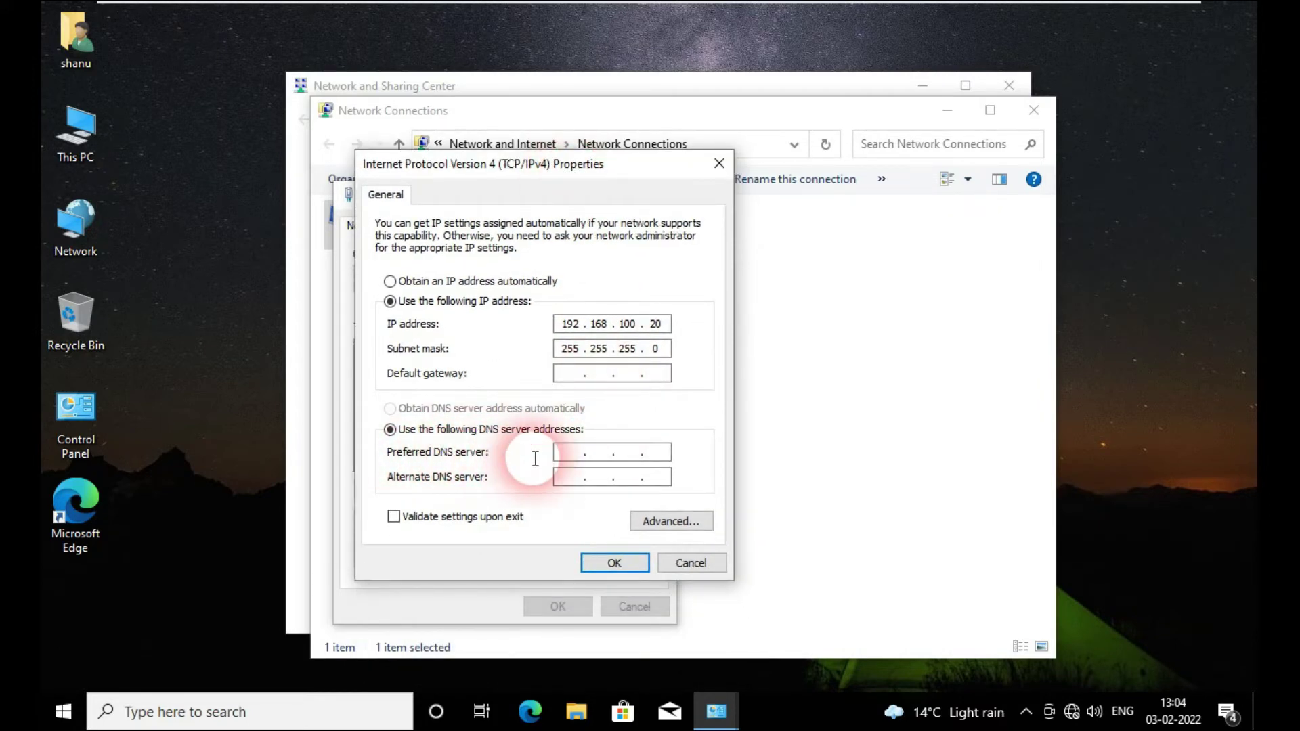
{"action": "left_click", "coordinate": [563, 452]}
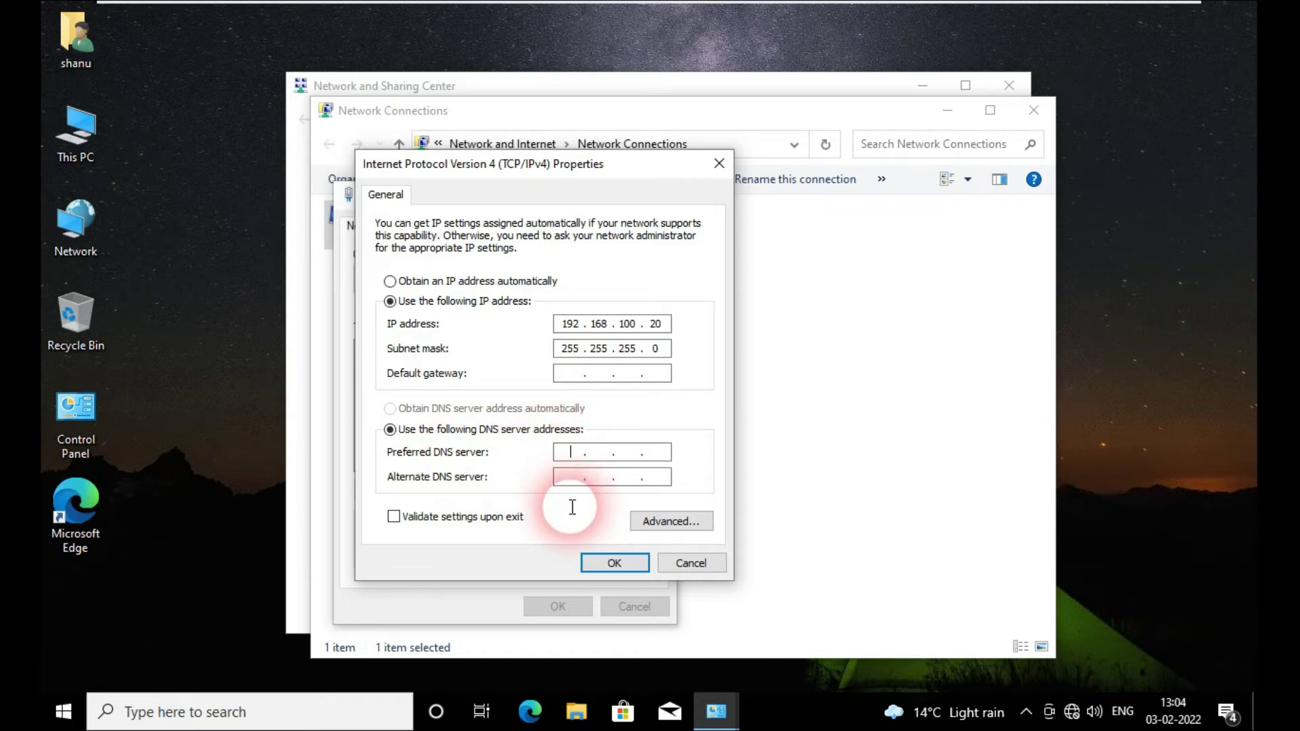
{"action": "type", "text": "192 . 168 . 100 . 100"}
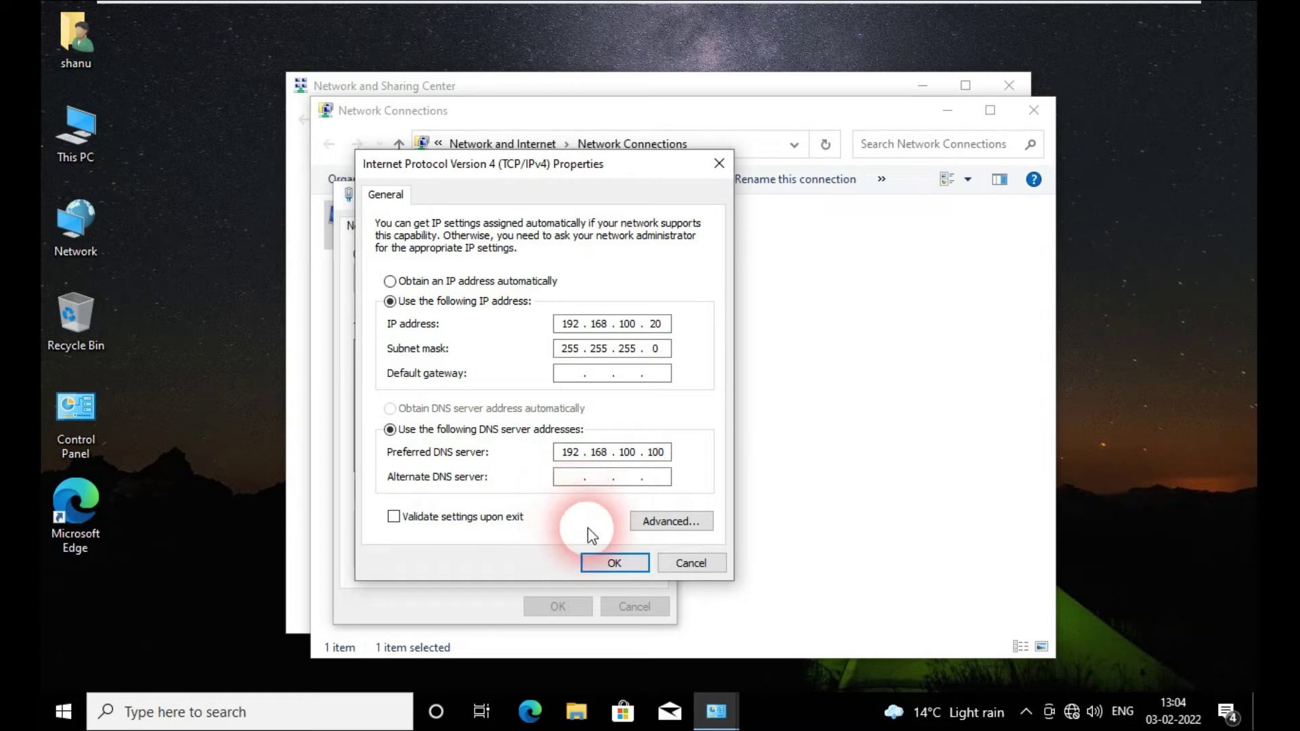
{"action": "left_click", "coordinate": [614, 564]}
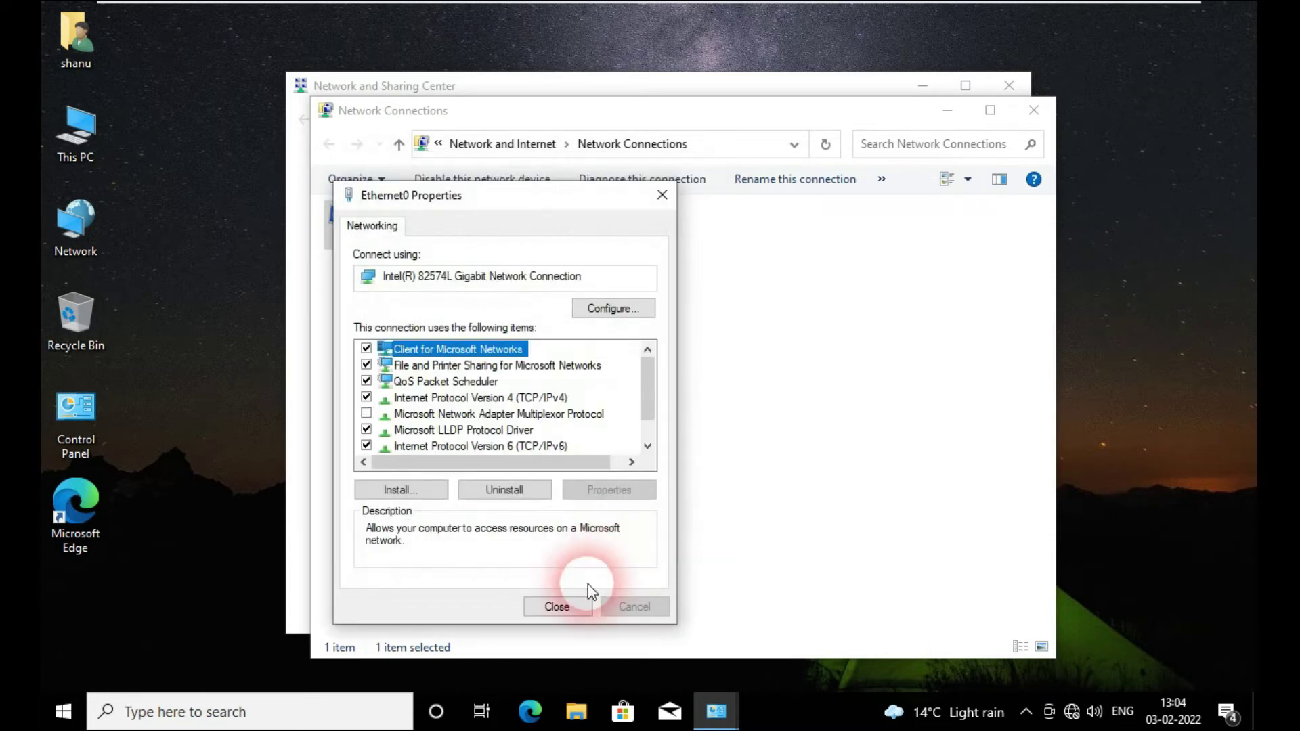
{"action": "left_click", "coordinate": [557, 607]}
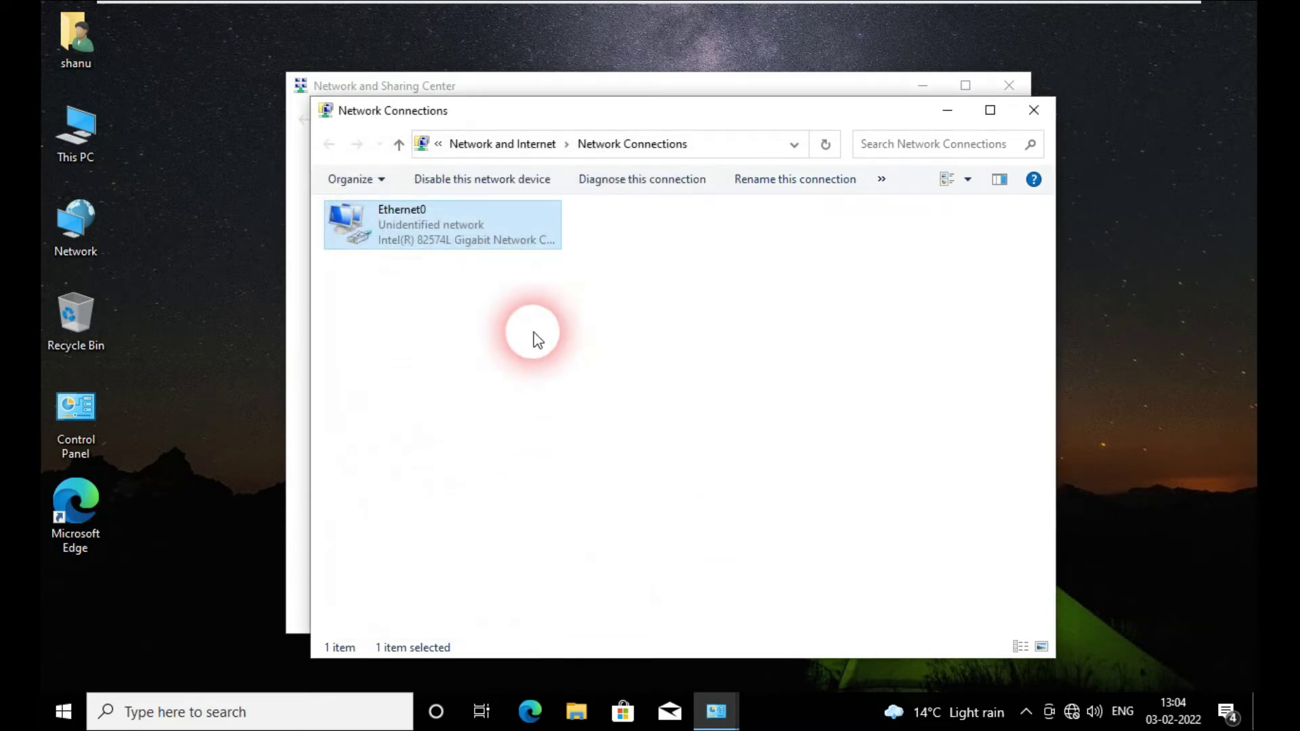
Step: Disable then re-enable Ethernet0, and close Network Connections and Network and Sharing Center
{"action": "right_click", "coordinate": [402, 228]}
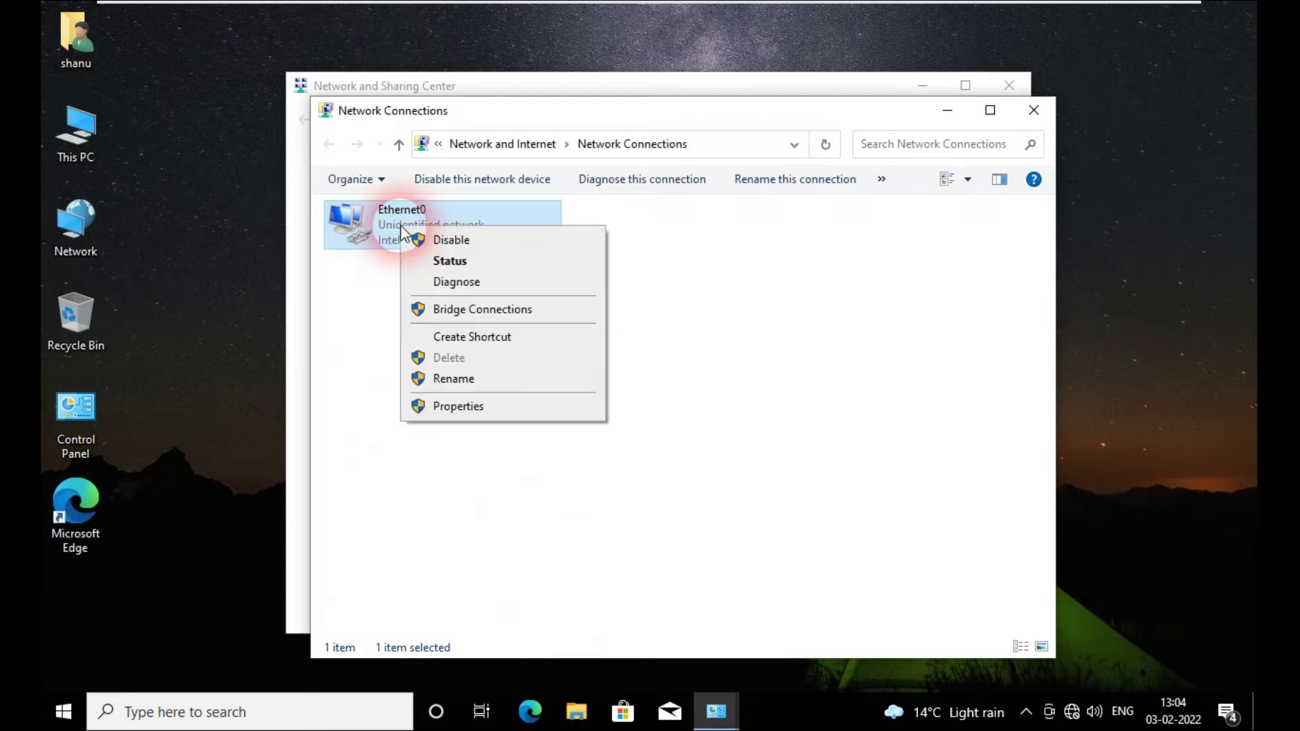
{"action": "left_click", "coordinate": [437, 241]}
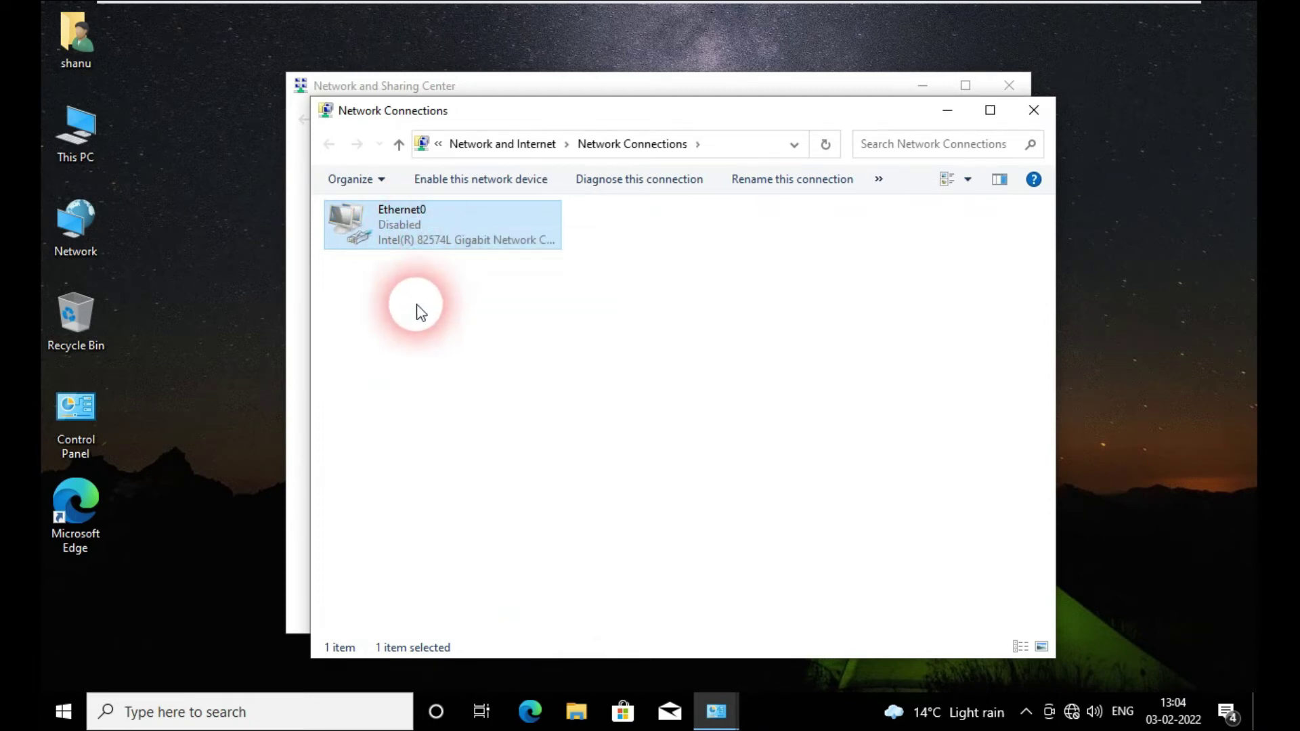
{"action": "right_click", "coordinate": [414, 230]}
{"action": "left_click", "coordinate": [441, 243]}
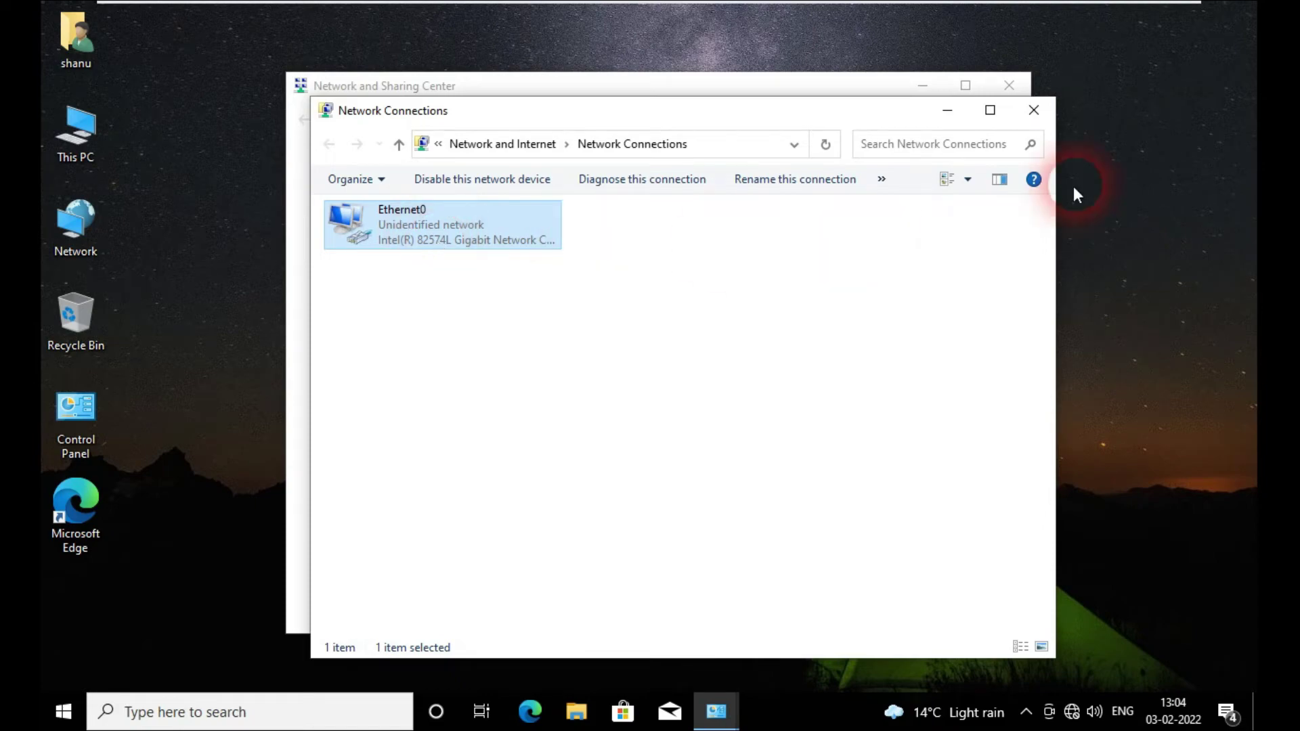
{"action": "left_click", "coordinate": [1034, 110]}
{"action": "left_click", "coordinate": [1009, 91]}
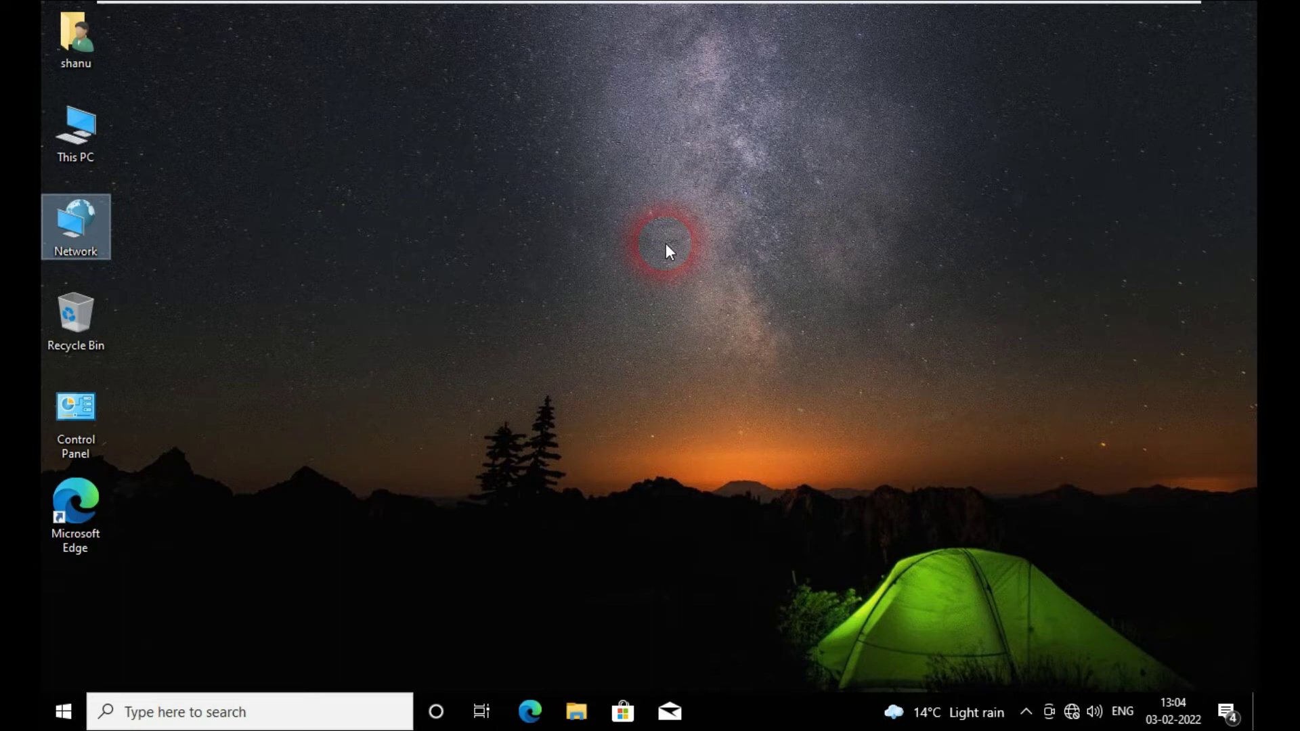
Step: Launch cmd from Run and ping 192.168.100.100
{"action": "key", "text": "super+r"}
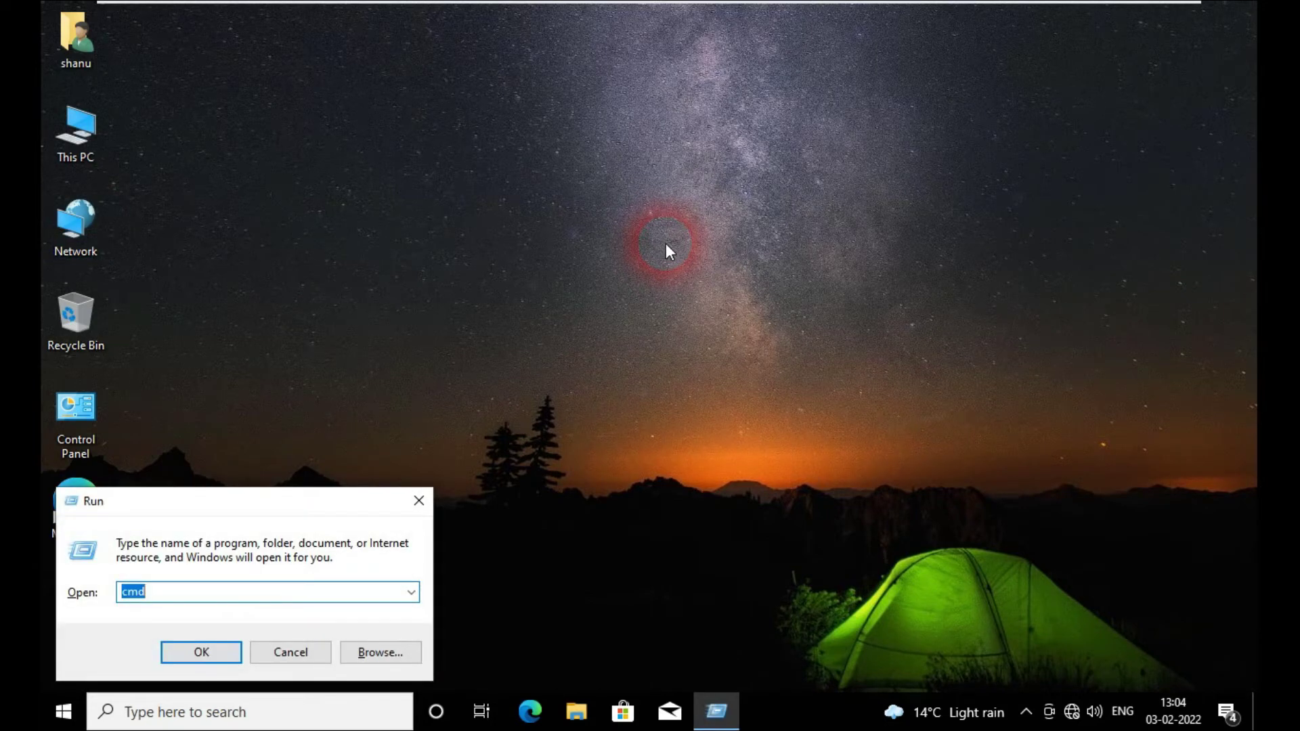
{"action": "key", "text": "Return"}
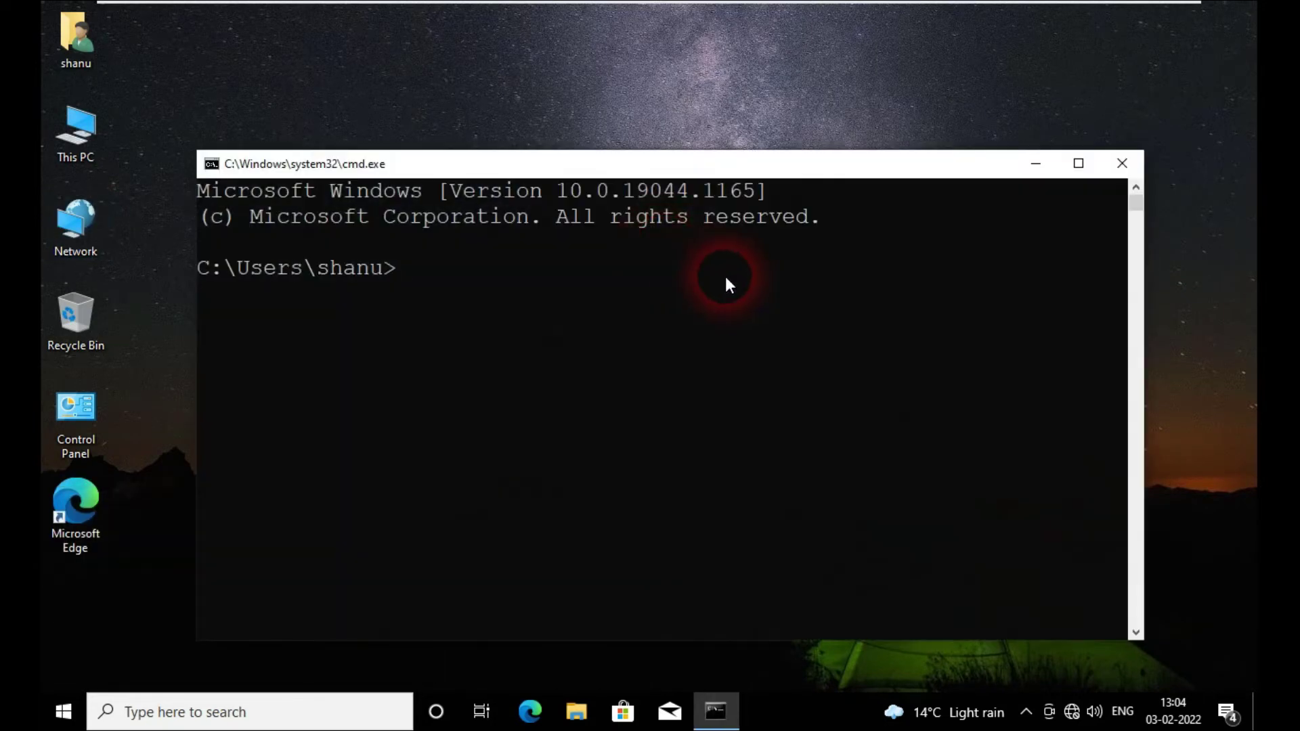
{"action": "left_click_drag", "start_coordinate": [644, 166], "coordinate": [645, 86]}
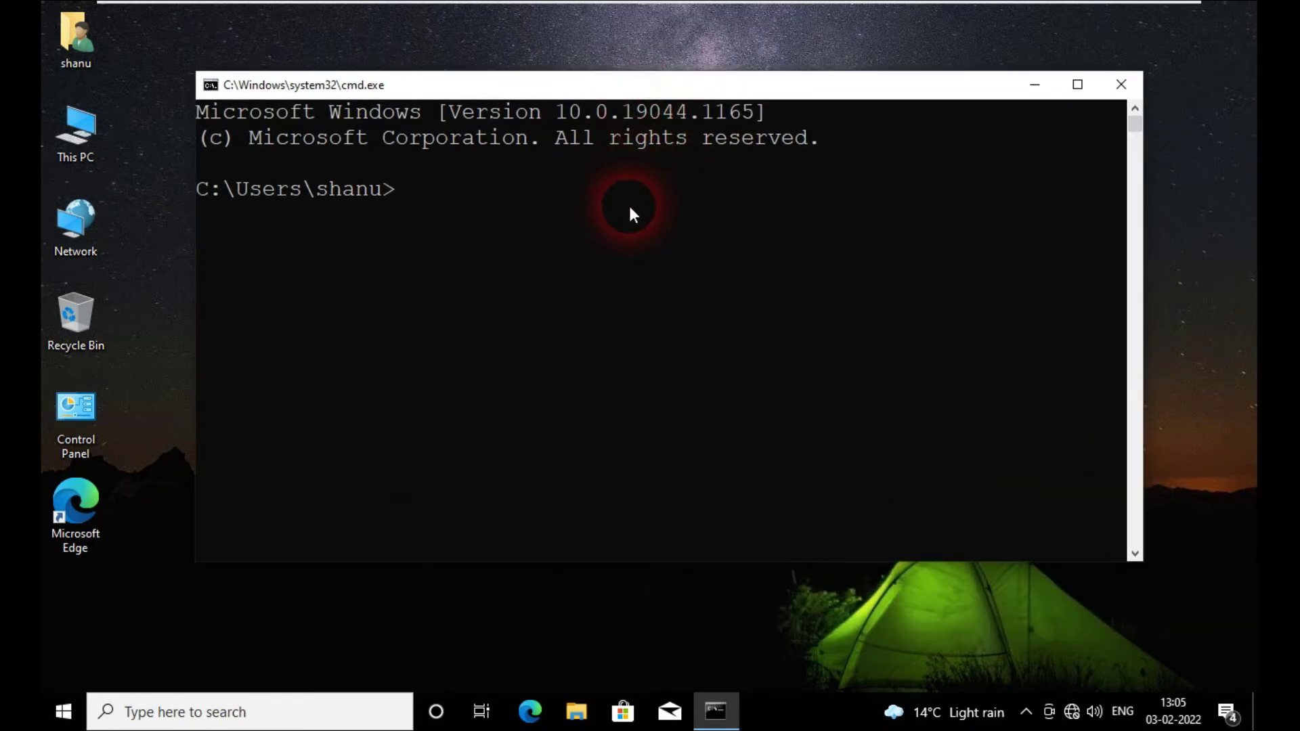
{"action": "type", "text": "ping 192.168"}
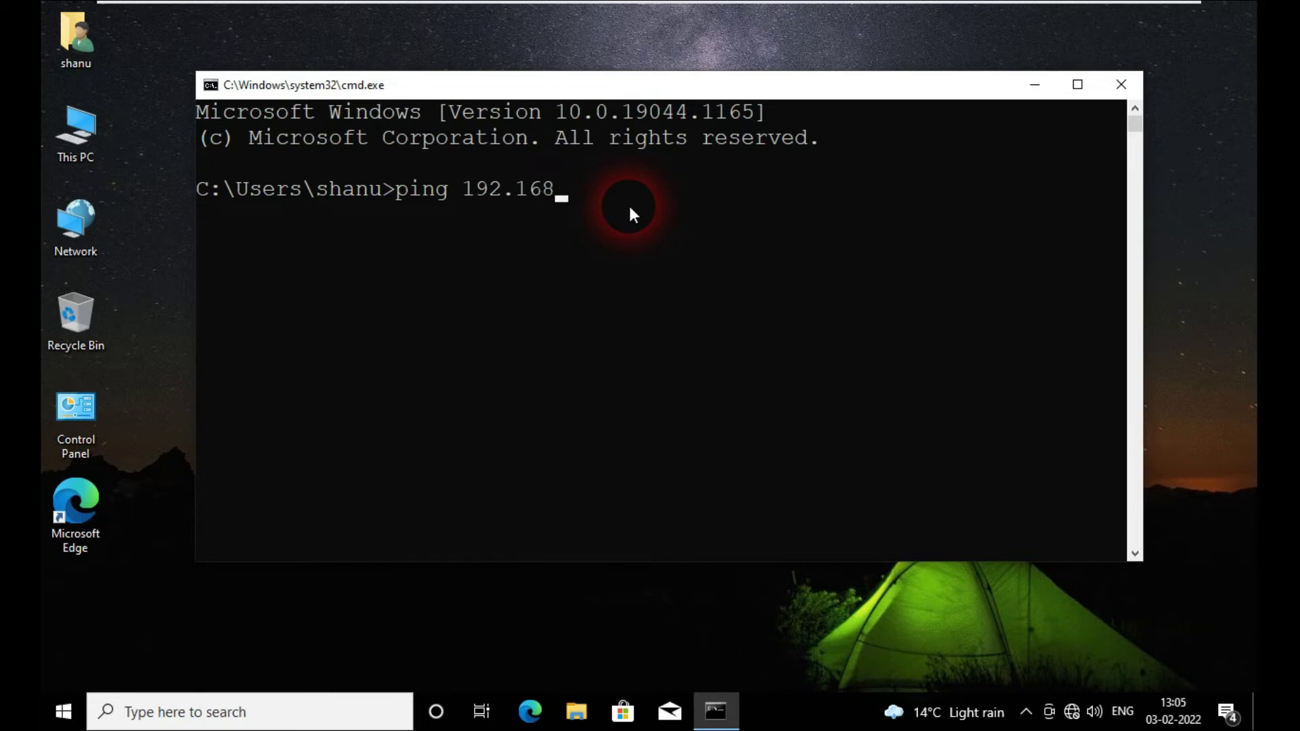
{"action": "type", "text": ".100.100"}
{"action": "key", "text": "Return"}
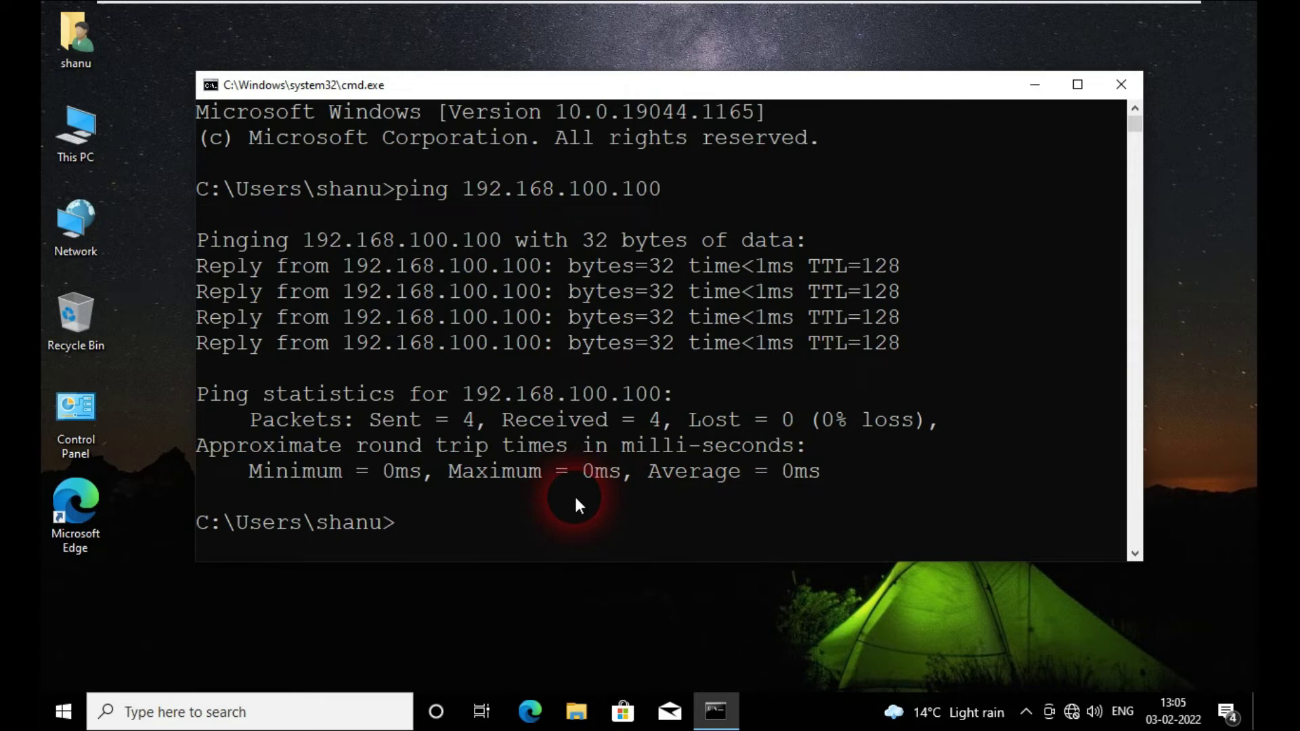
Step: Ping yamuna.com to confirm it resolves and replies
{"action": "type", "text": "ping yamun"}
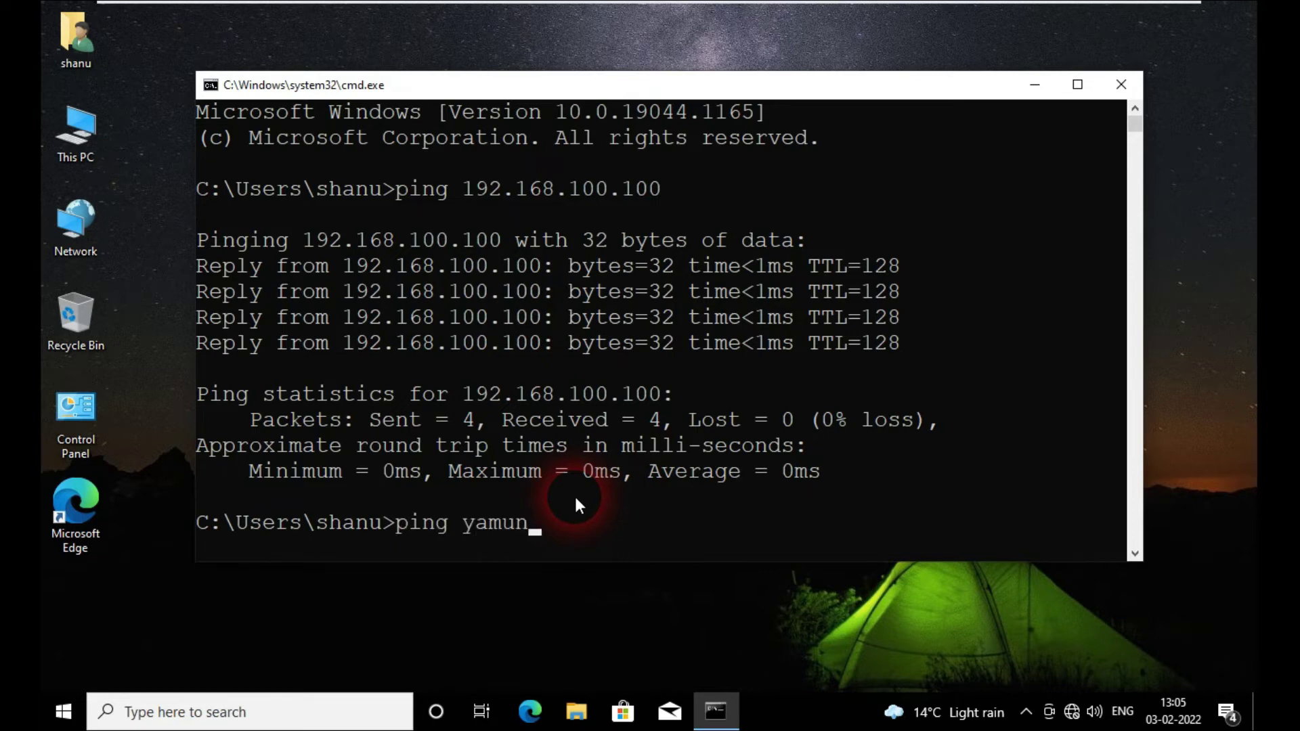
{"action": "type", "text": "a.com"}
{"action": "key", "text": "Return"}
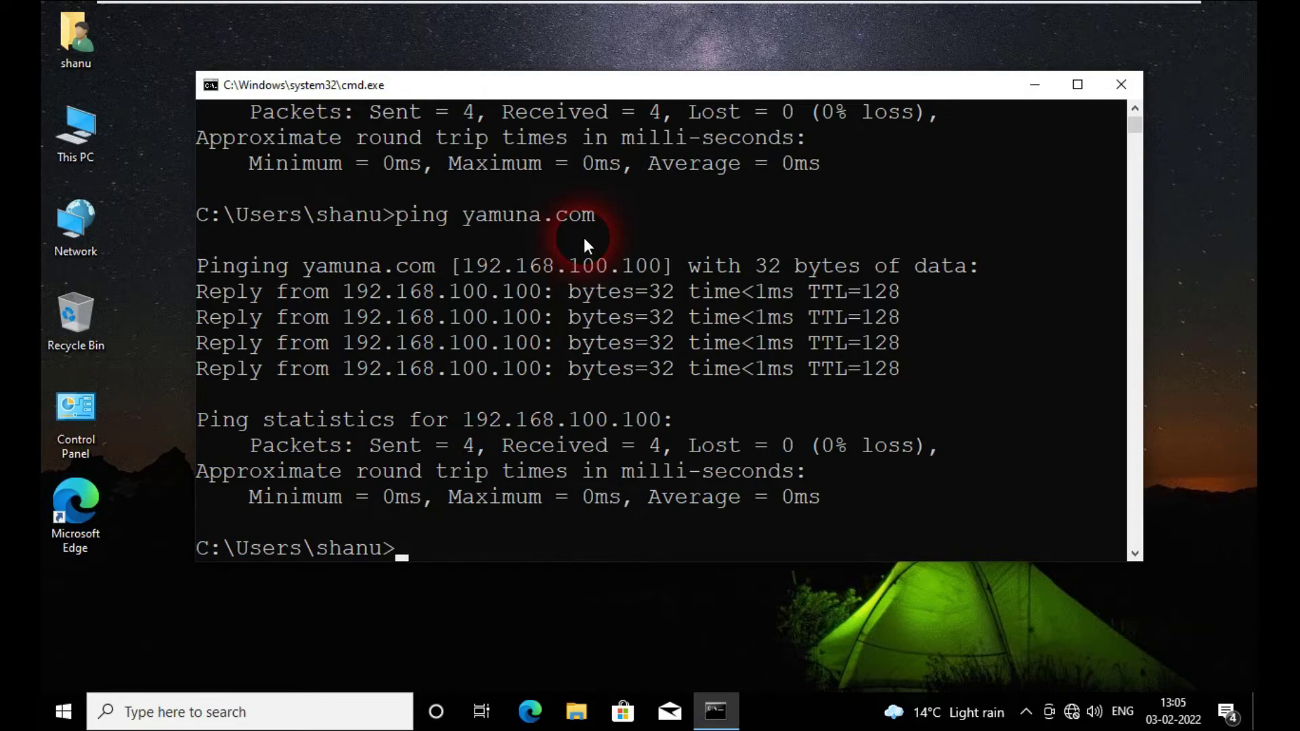
Step: Close the console and open This PC's About page, maximized, scrolling through its specifications
{"action": "left_click", "coordinate": [1120, 84]}
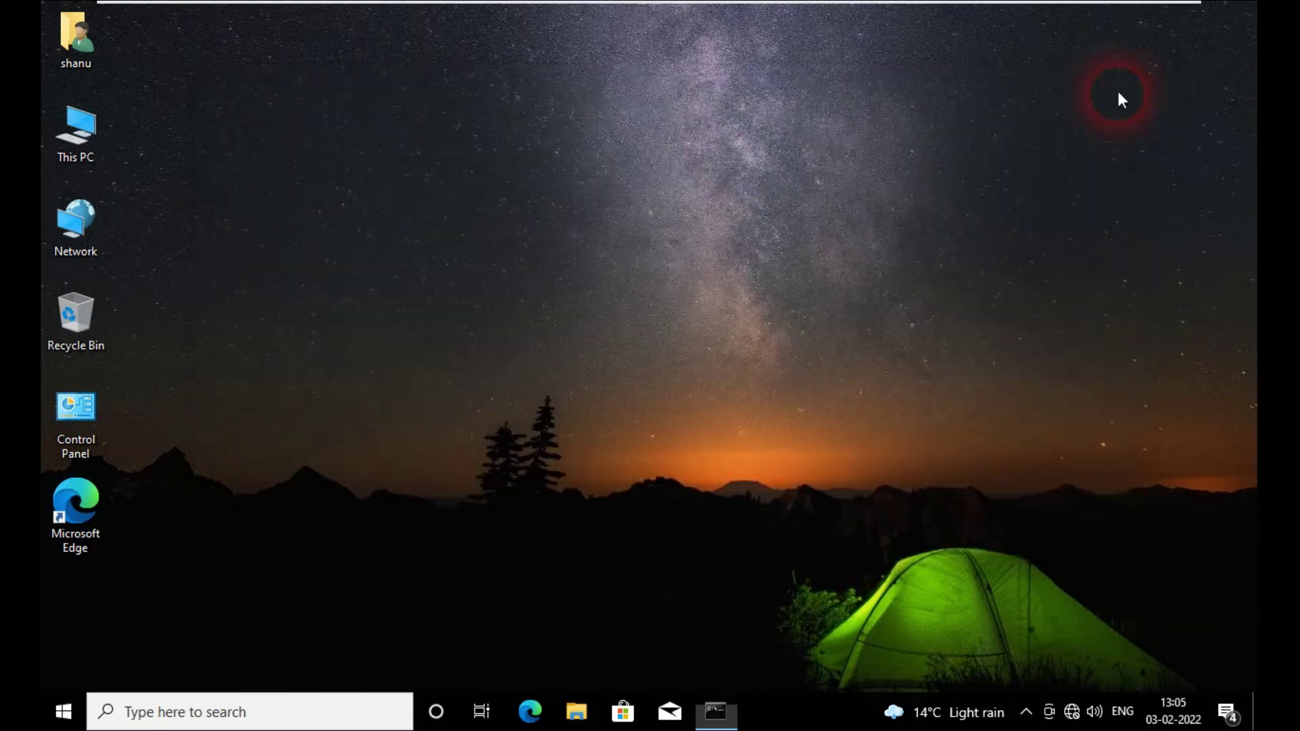
{"action": "left_click", "coordinate": [82, 136]}
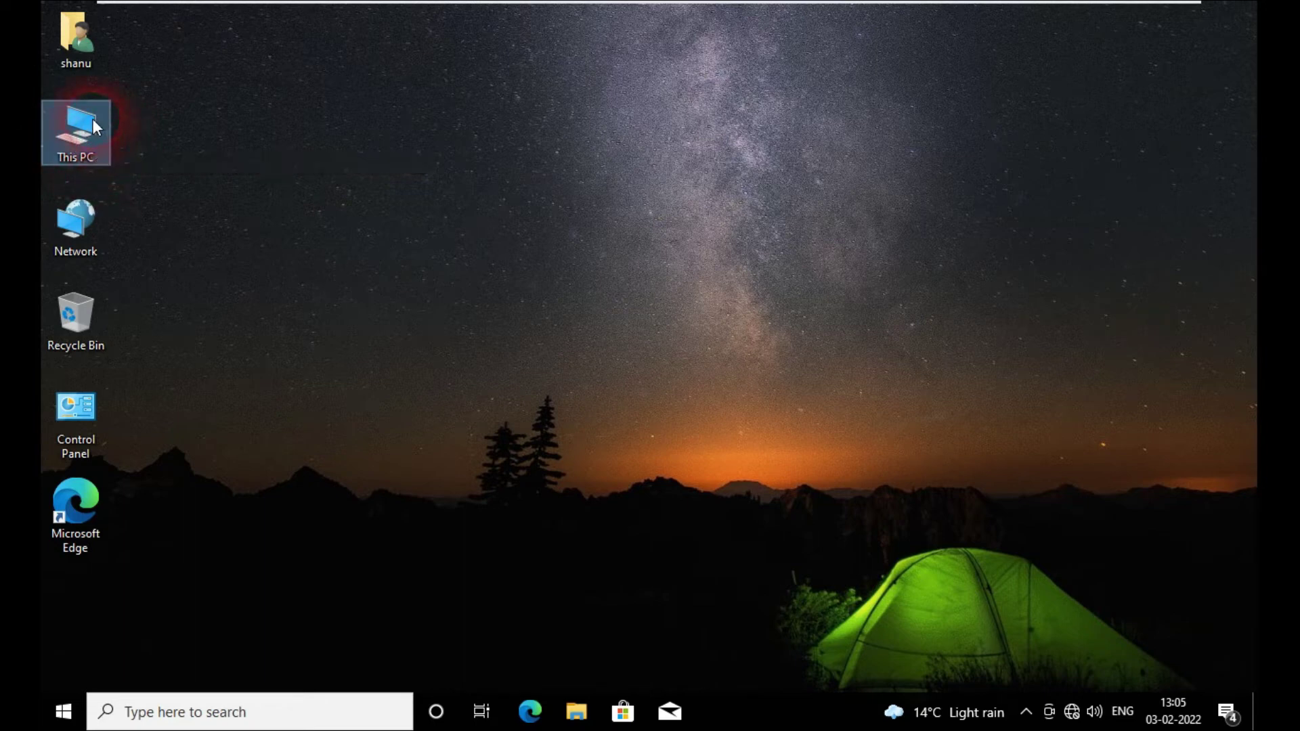
{"action": "right_click", "coordinate": [93, 120]}
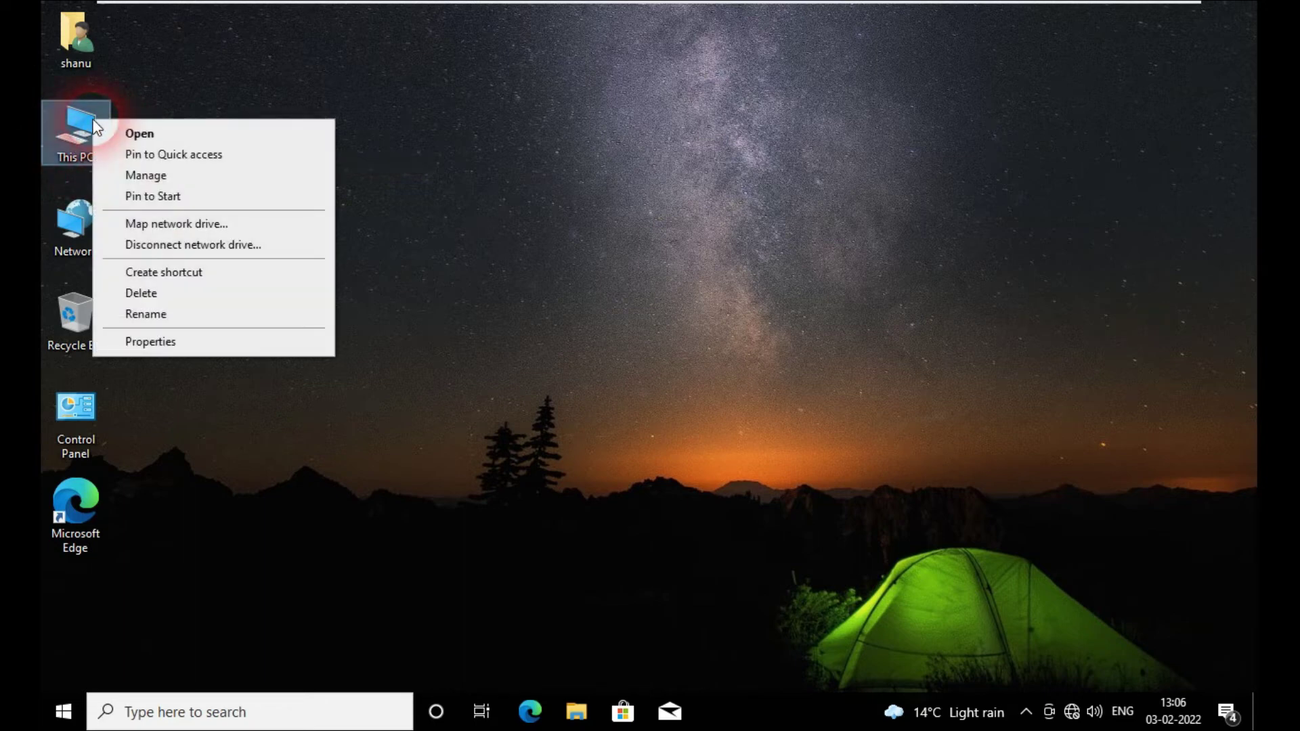
{"action": "left_click", "coordinate": [193, 344]}
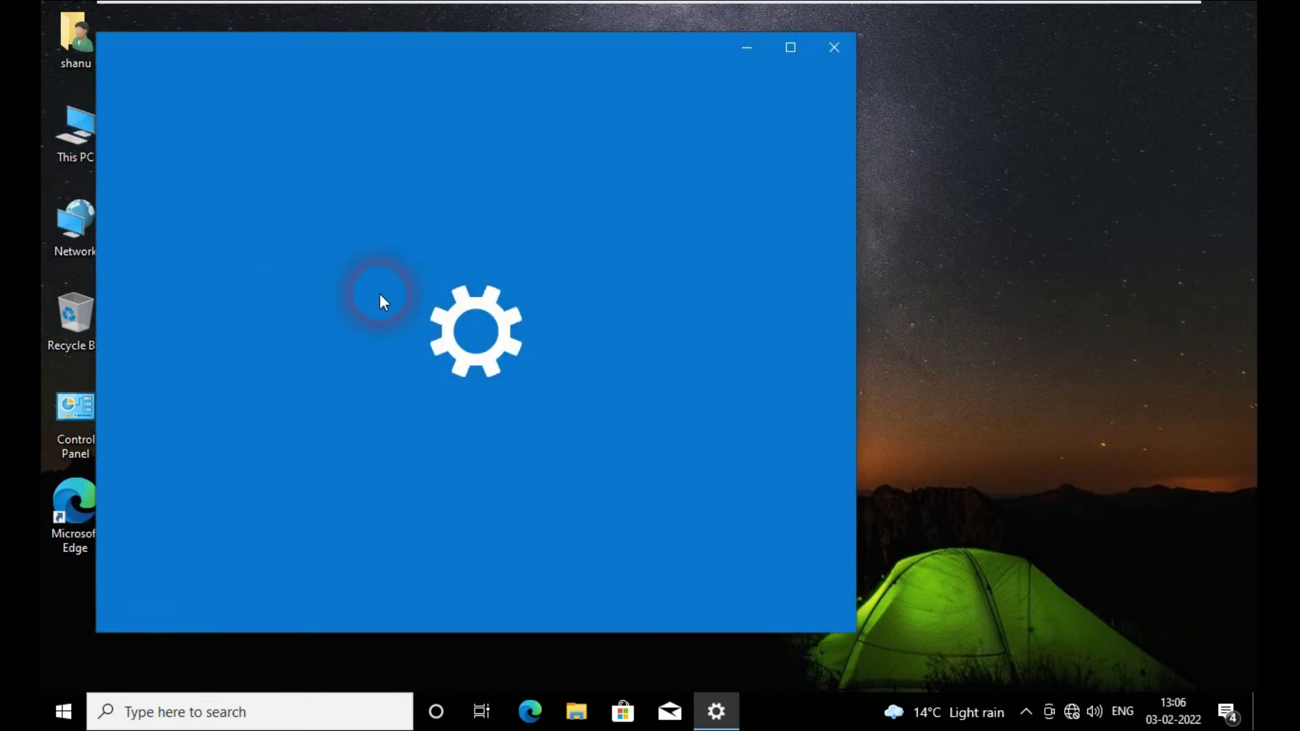
{"action": "left_click", "coordinate": [781, 50]}
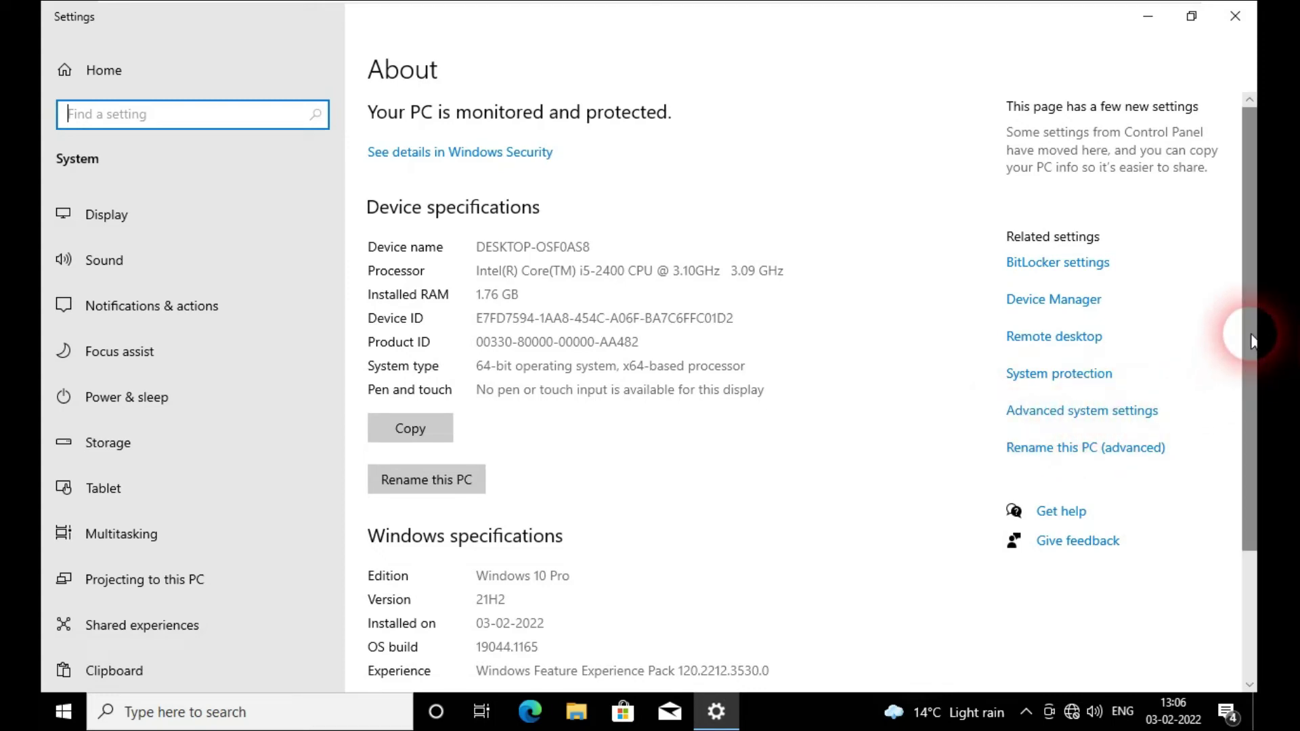
{"action": "scroll", "coordinate": [1253, 455], "scroll_direction": "down", "scroll_amount": 2}
{"action": "scroll", "coordinate": [1252, 455], "scroll_direction": "down", "scroll_amount": 1}
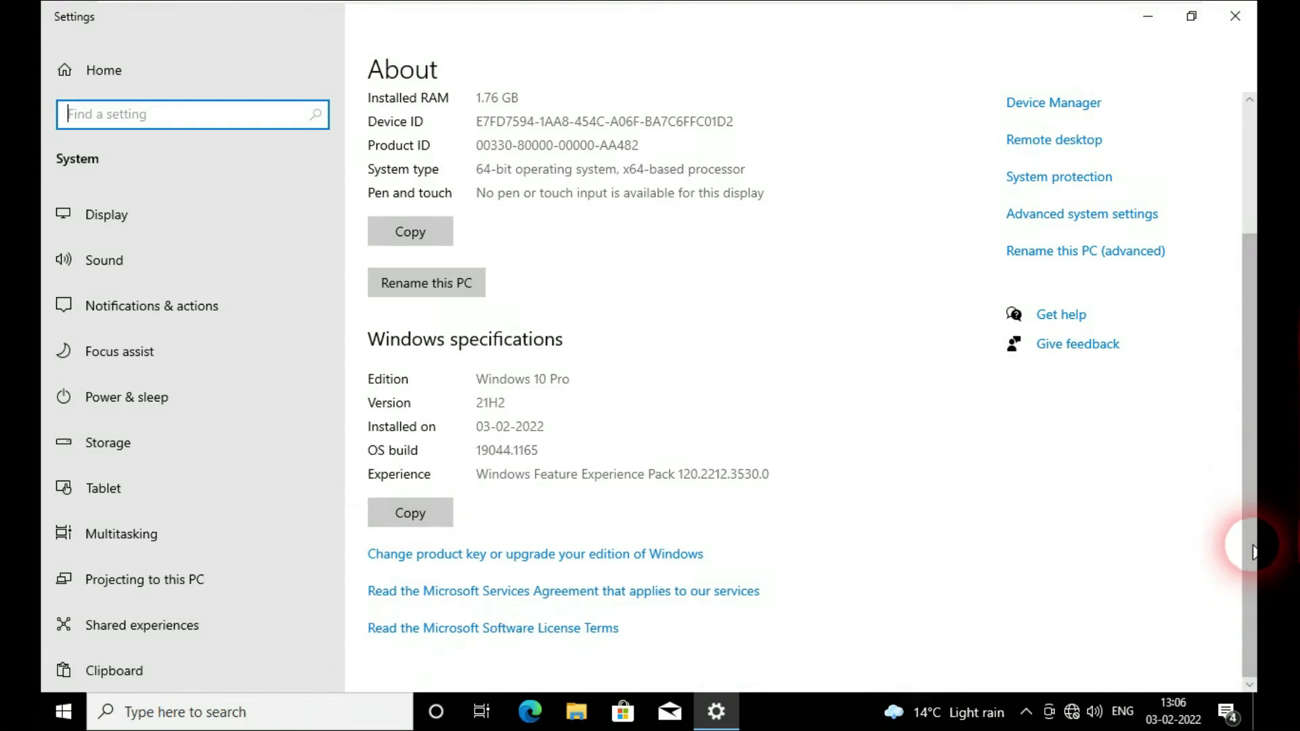
{"action": "left_click_drag", "start_coordinate": [1249, 535], "coordinate": [1256, 409]}
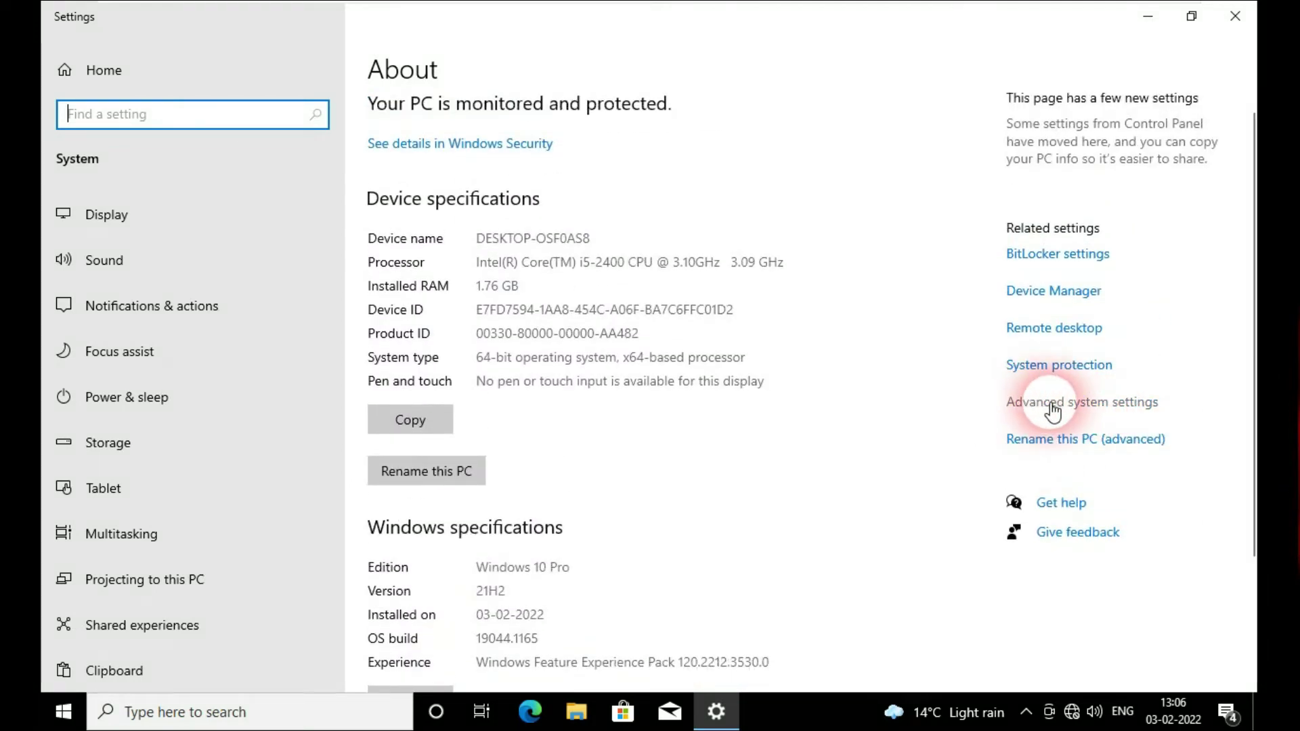
Step: From the Computer Name tab, choose Domain membership and enter yamuna.com
{"action": "left_click", "coordinate": [1052, 406]}
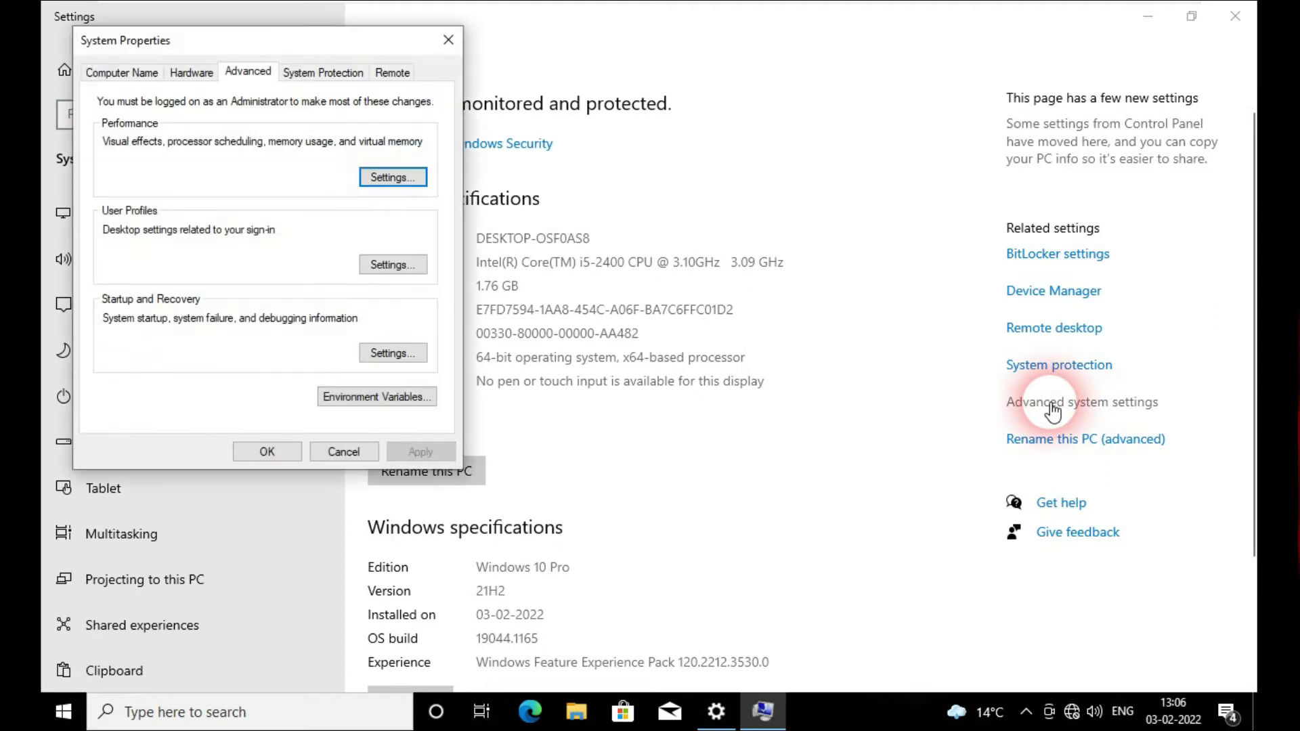
{"action": "left_click", "coordinate": [124, 77]}
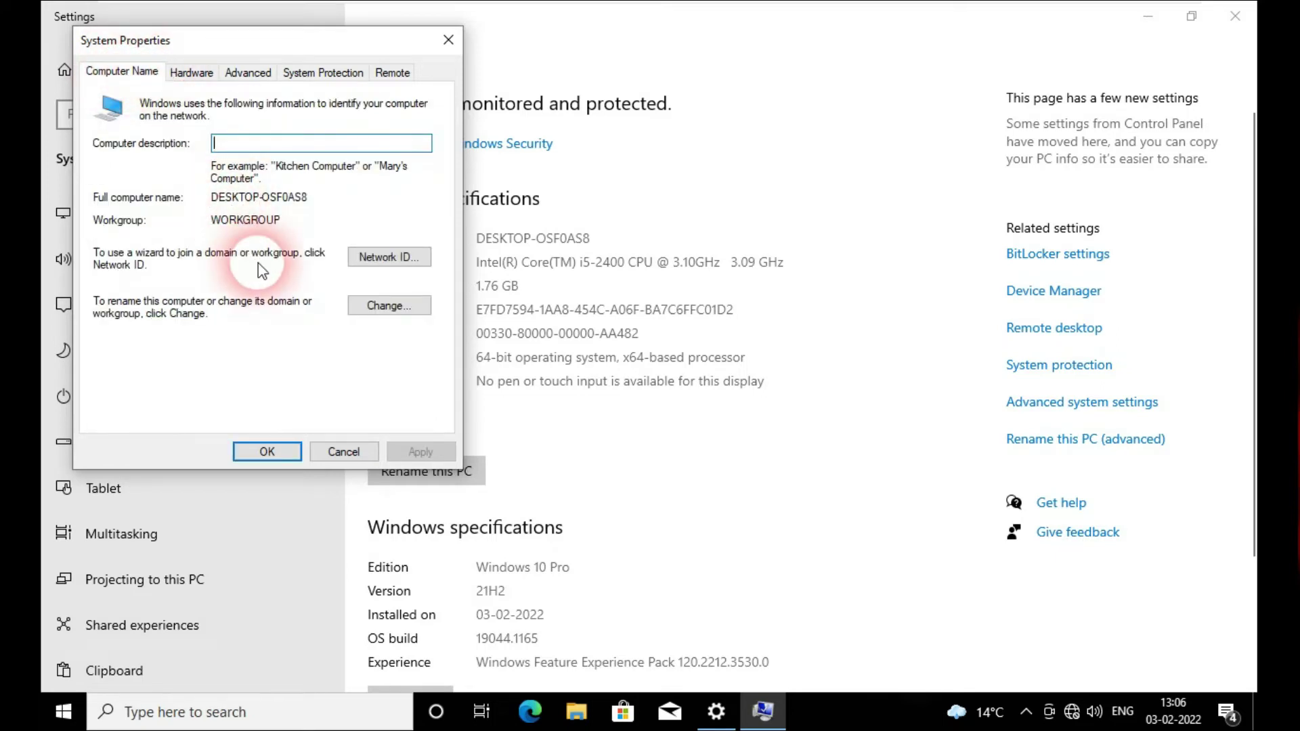
{"action": "left_click", "coordinate": [387, 306]}
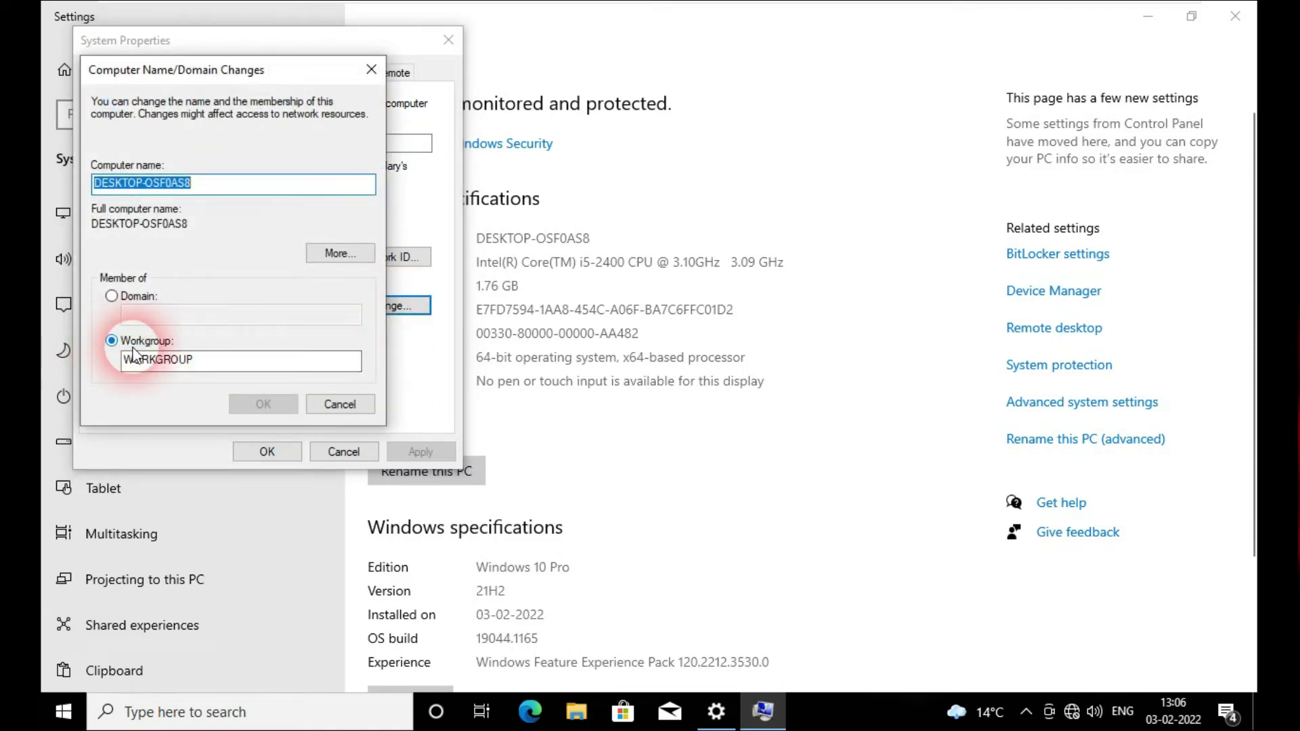
{"action": "left_click", "coordinate": [222, 359]}
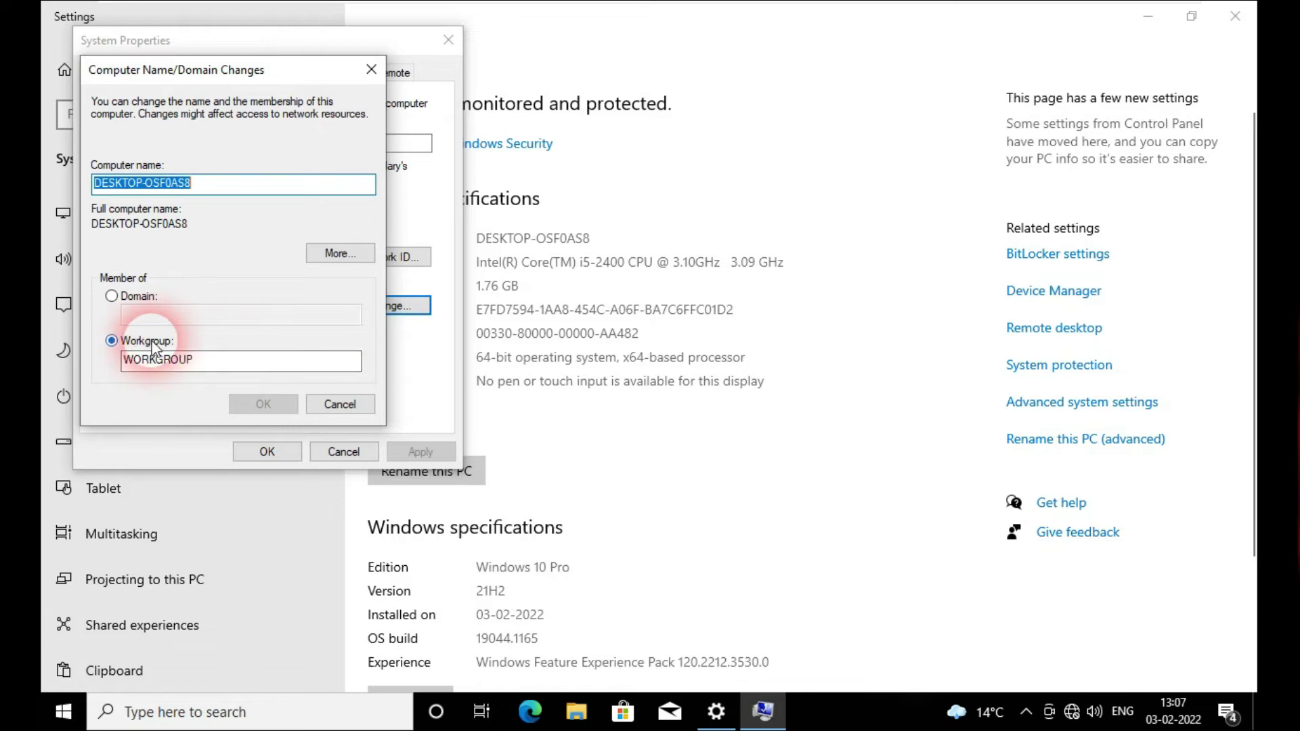
{"action": "left_click", "coordinate": [112, 296]}
{"action": "left_click", "coordinate": [157, 314]}
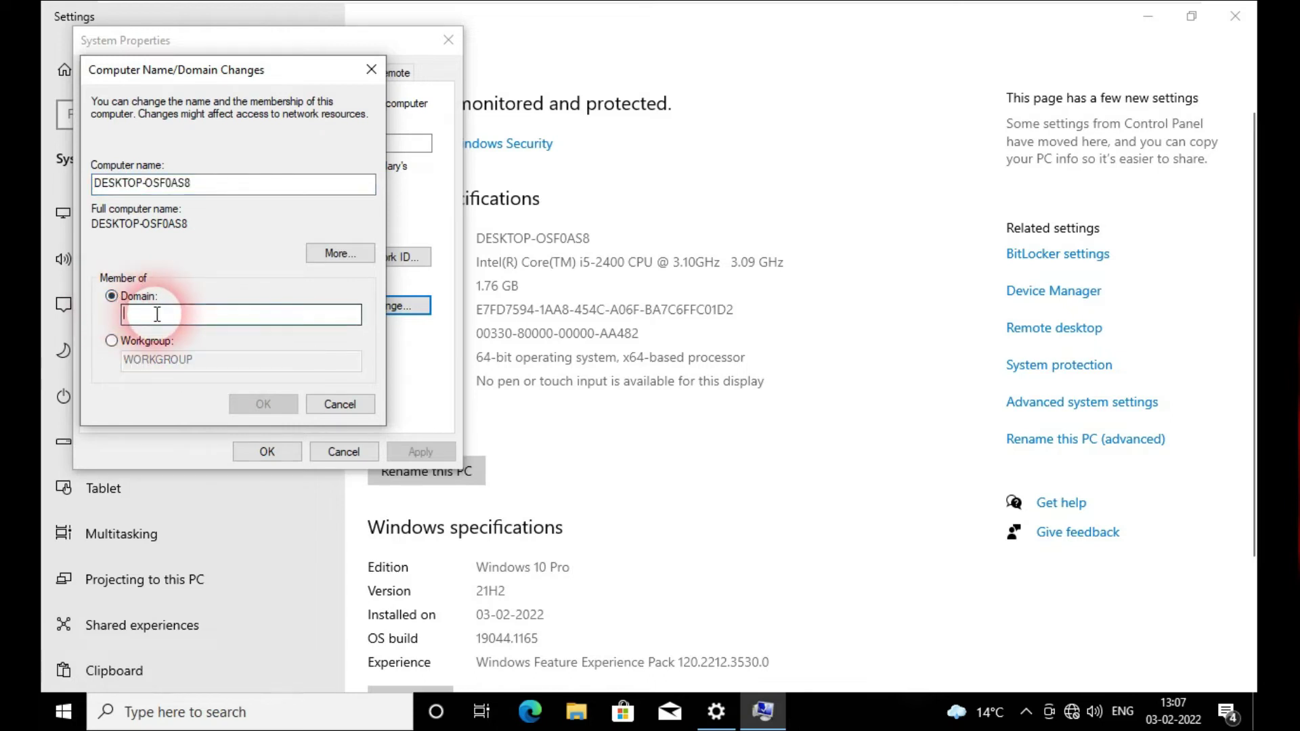
{"action": "type", "text": "ya"}
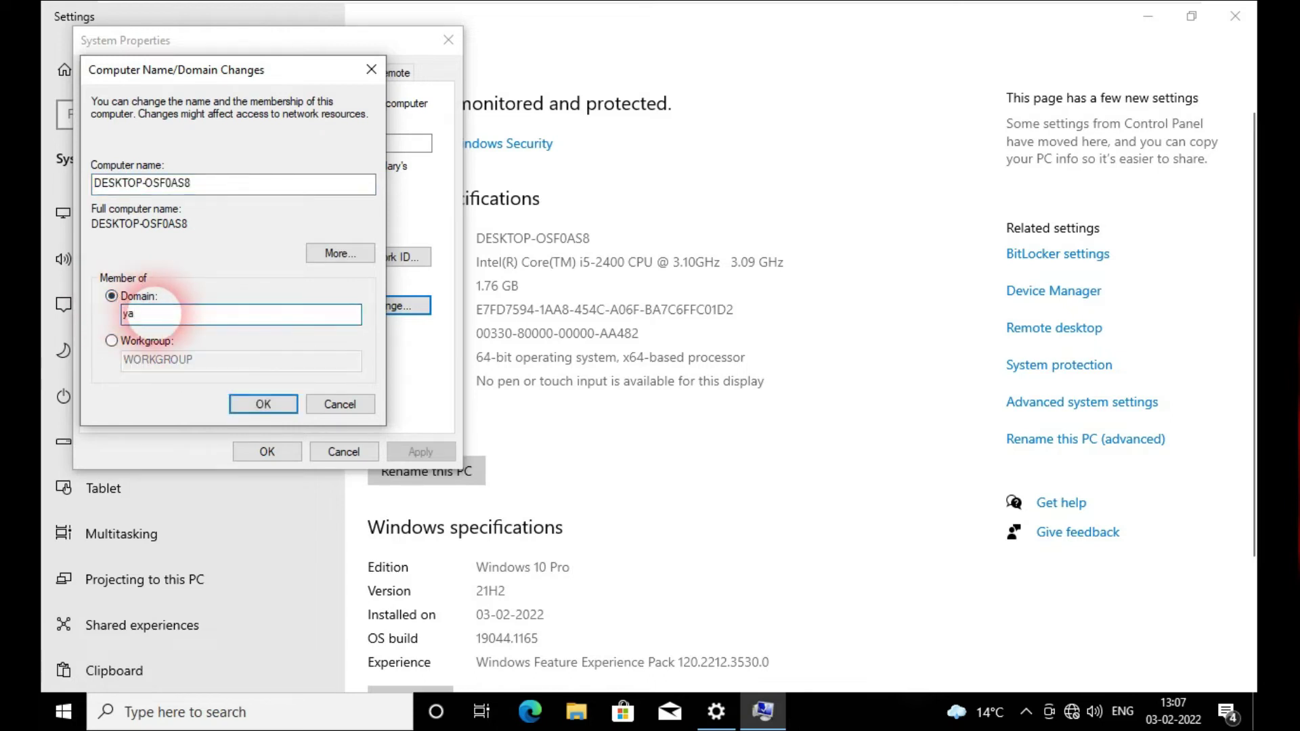
{"action": "type", "text": "muna.com"}
Step: Submit the yamuna.com join using the administrator account and its password
{"action": "left_click", "coordinate": [262, 403]}
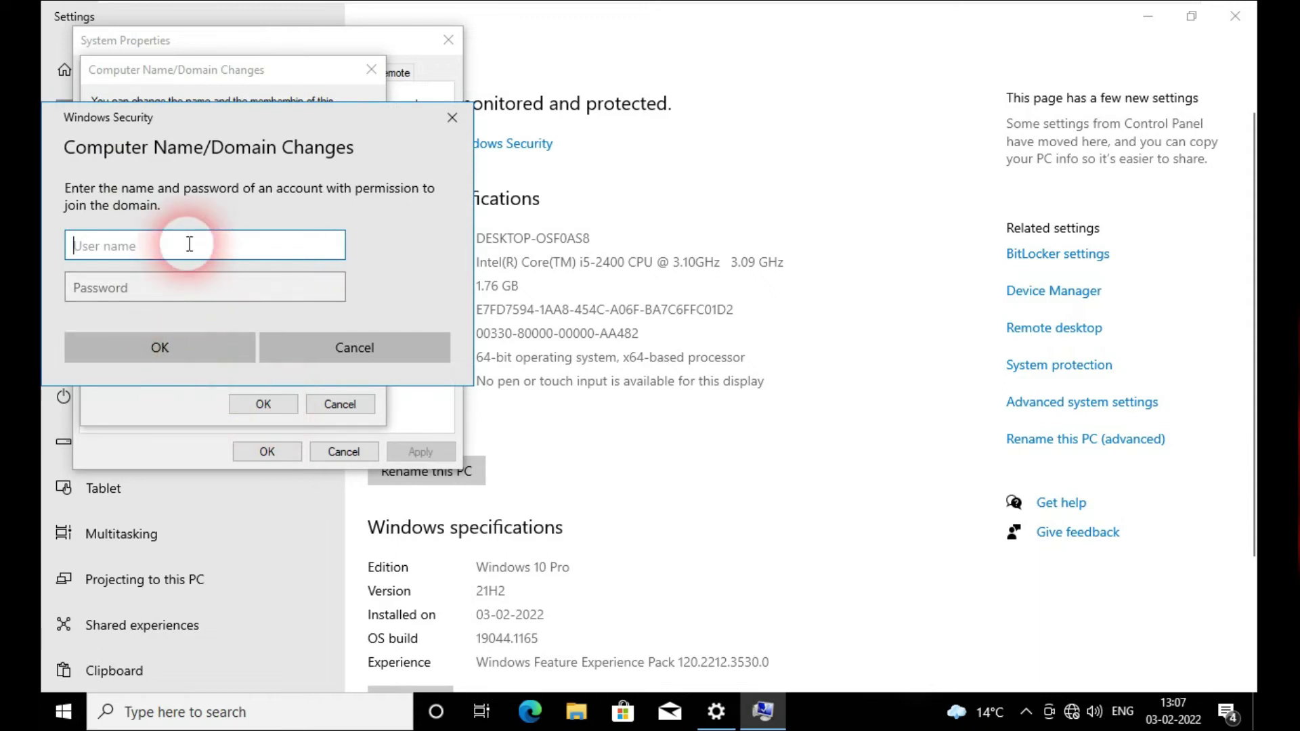
{"action": "type", "text": "administrator"}
{"action": "key", "text": "Tab"}
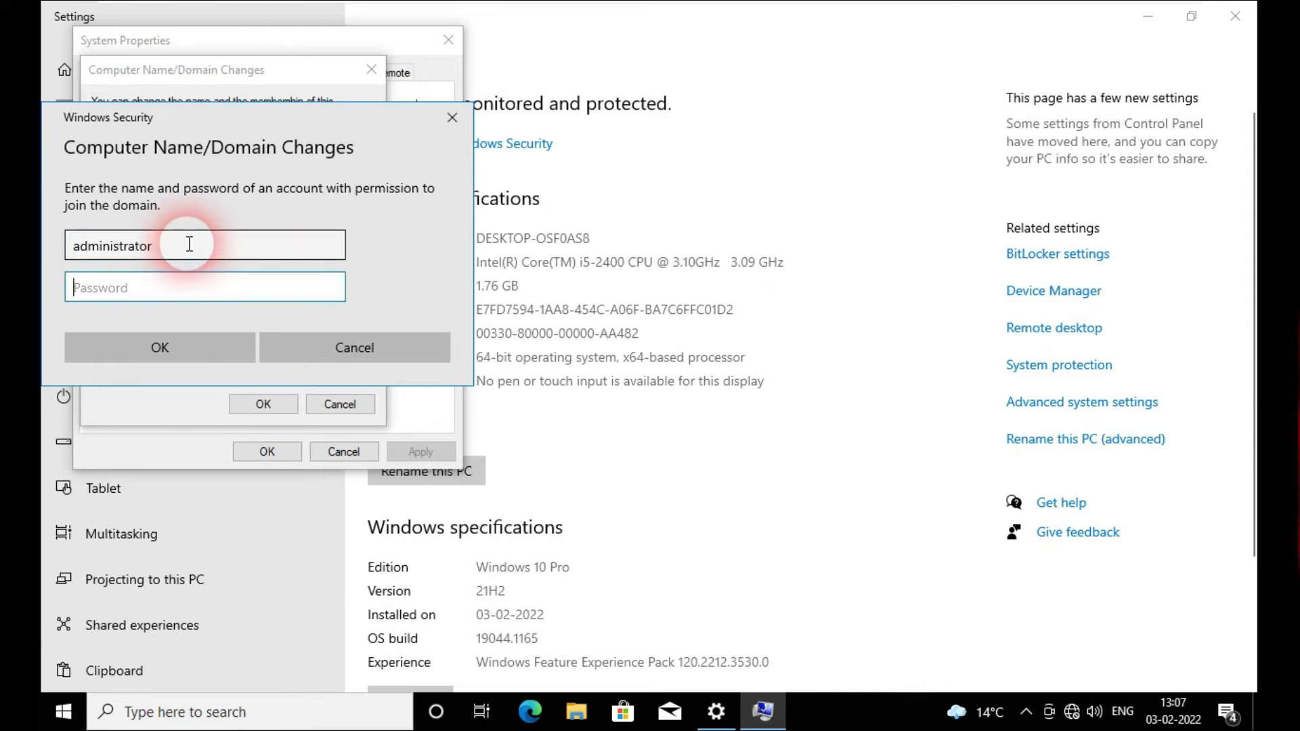
{"action": "type", "text": "••••••••"}
{"action": "left_click", "coordinate": [190, 347]}
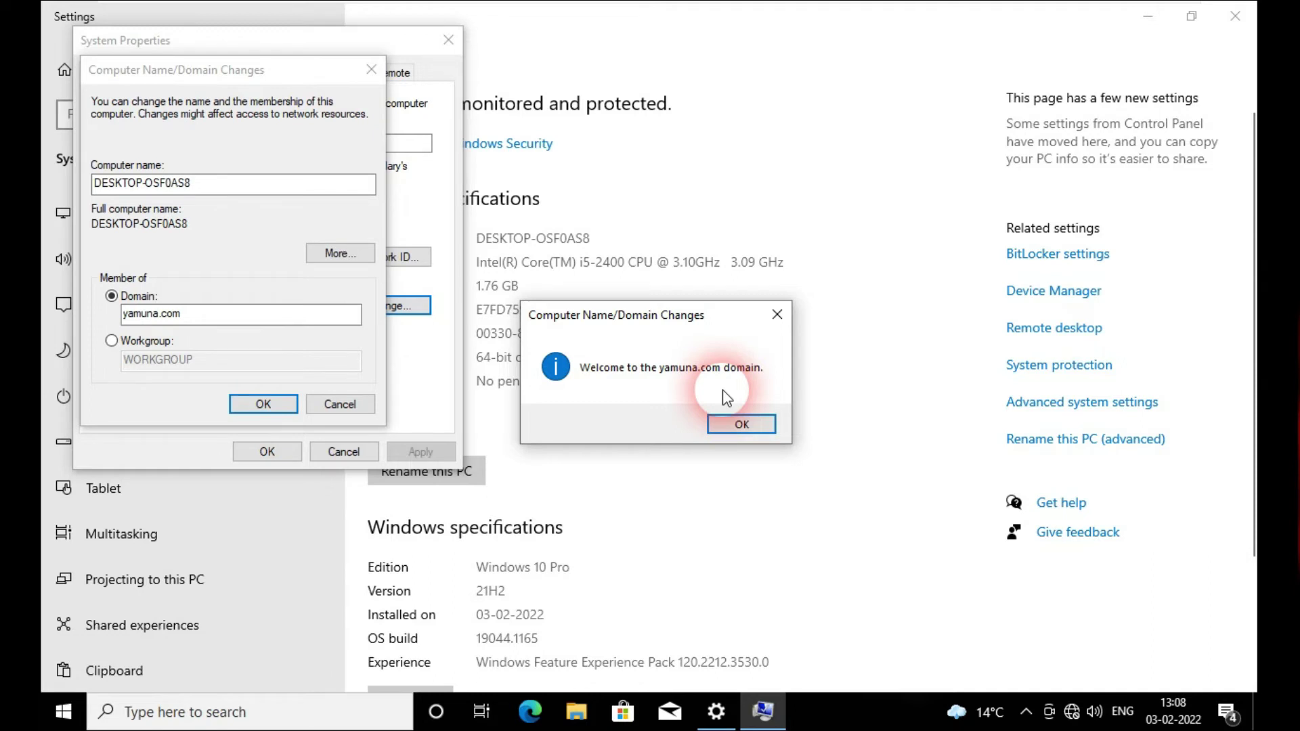
Step: Acknowledge the domain welcome and restart notices and close System Properties
{"action": "left_click", "coordinate": [745, 423]}
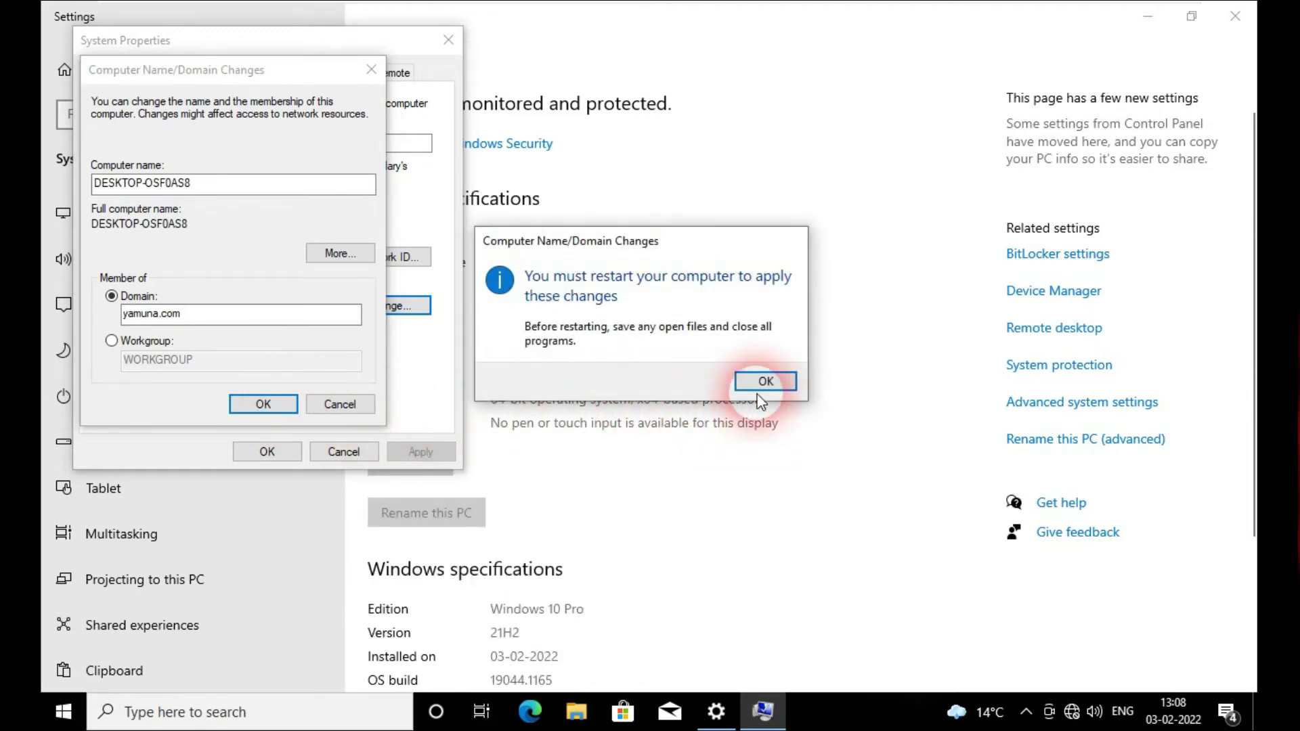
{"action": "left_click", "coordinate": [764, 380]}
{"action": "left_click", "coordinate": [251, 450]}
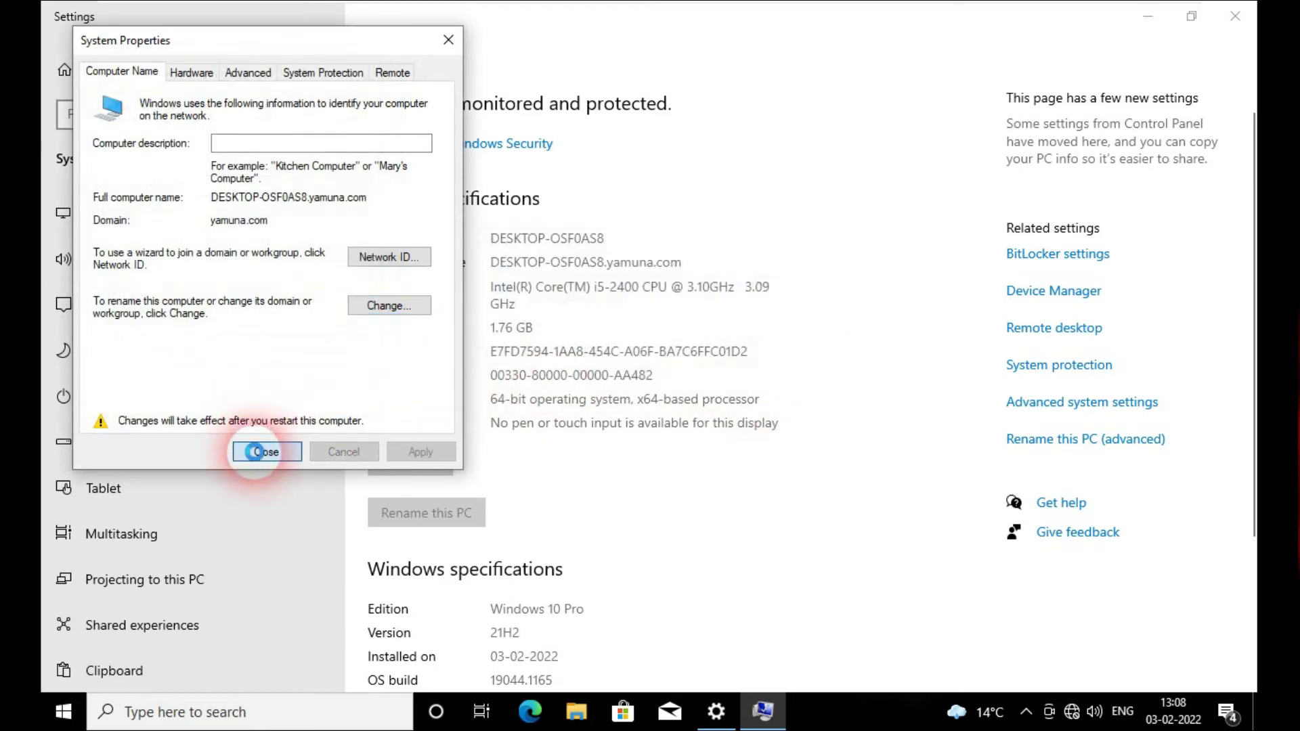
Step: Restart now, then sign in via Other user with the domain user's name and password
{"action": "left_click", "coordinate": [650, 374]}
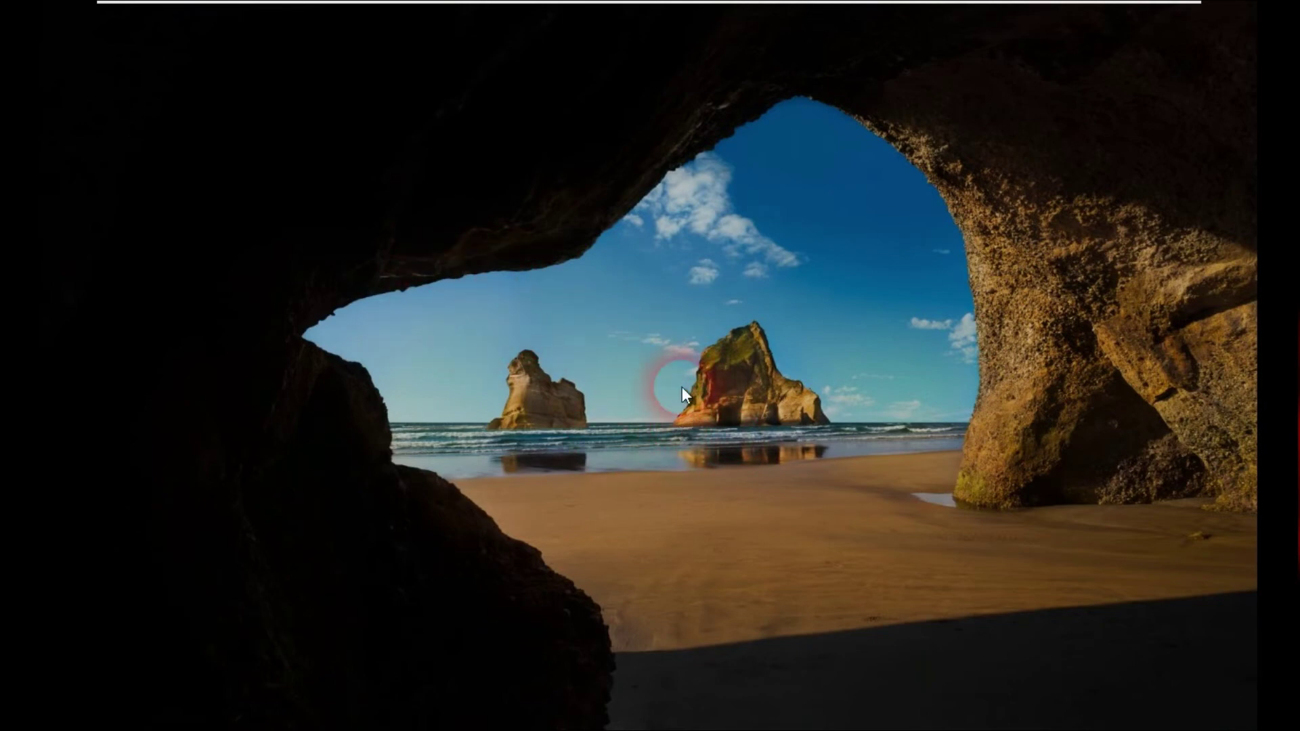
{"action": "left_click", "coordinate": [604, 375]}
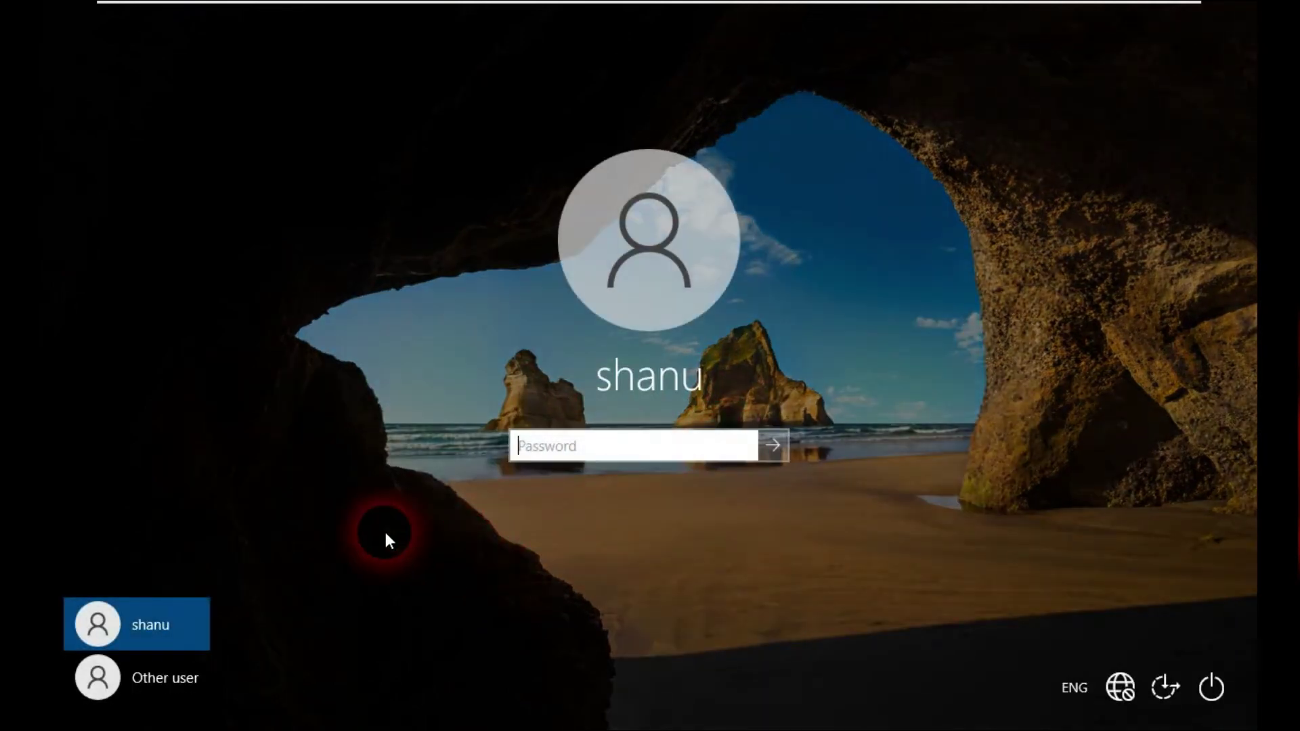
{"action": "left_click", "coordinate": [188, 688]}
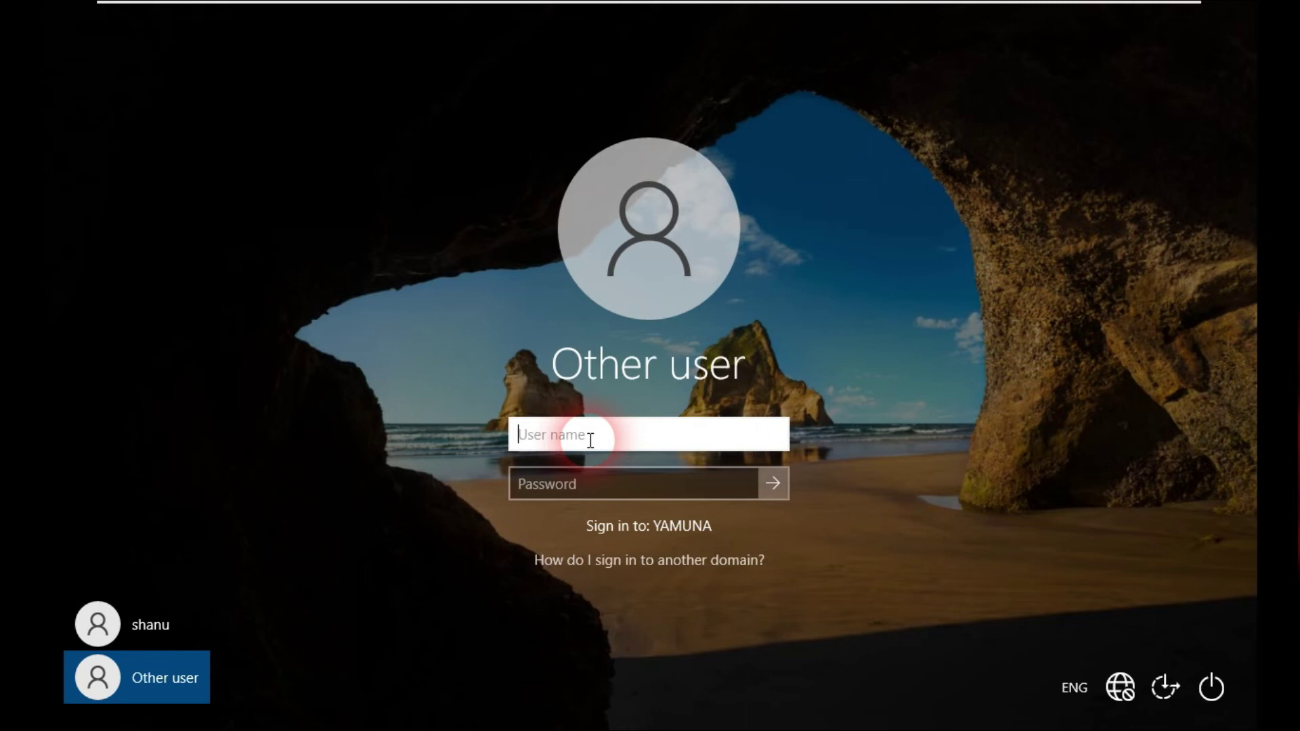
{"action": "type", "text": "sonu"}
{"action": "left_click", "coordinate": [599, 487]}
{"action": "type", "text": "•"}
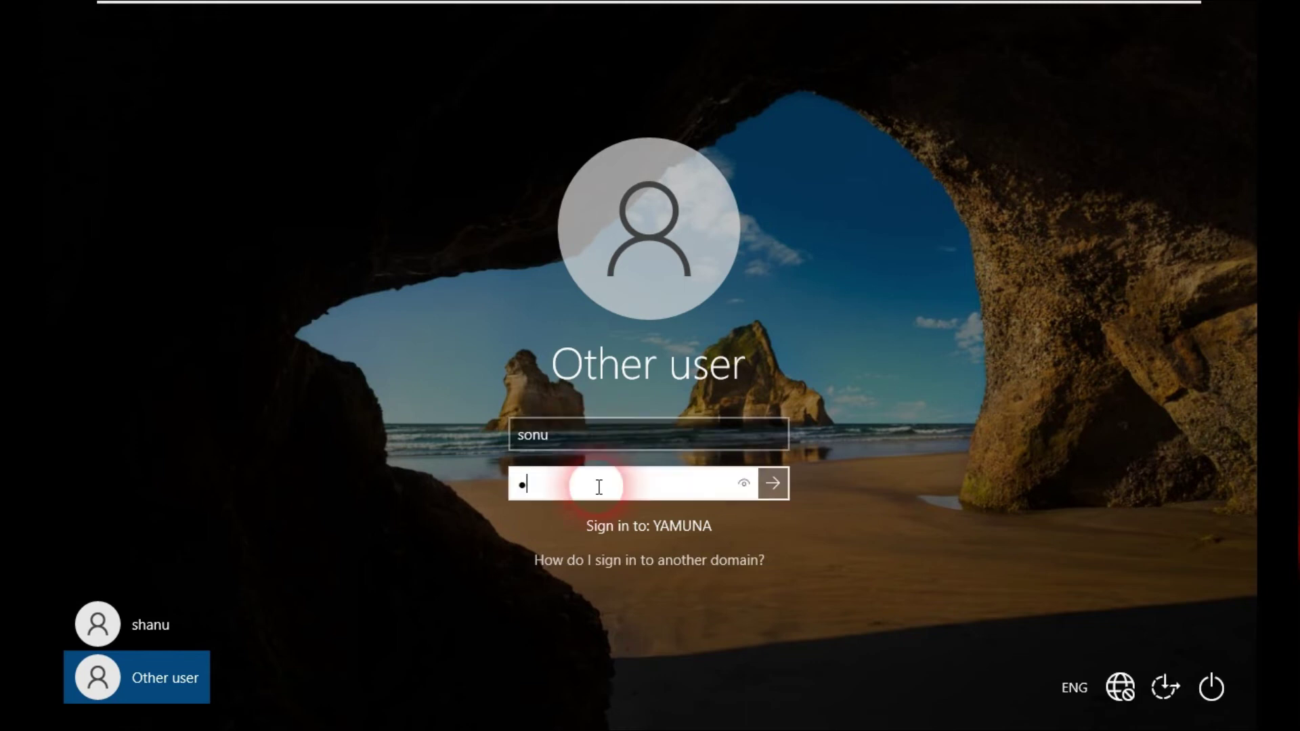
{"action": "type", "text": "•••••••"}
{"action": "key", "text": "Return"}
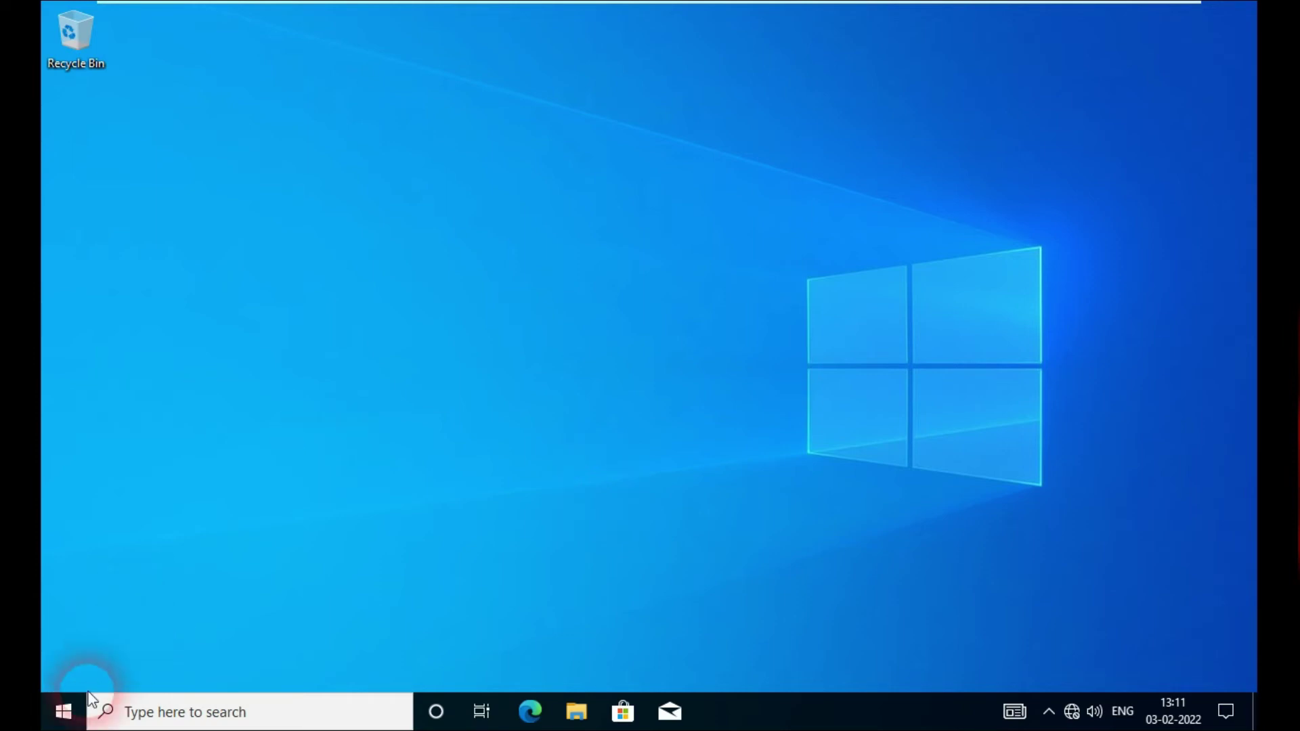
Step: Open the Themes page of Personalization settings from the desktop
{"action": "left_click", "coordinate": [62, 710]}
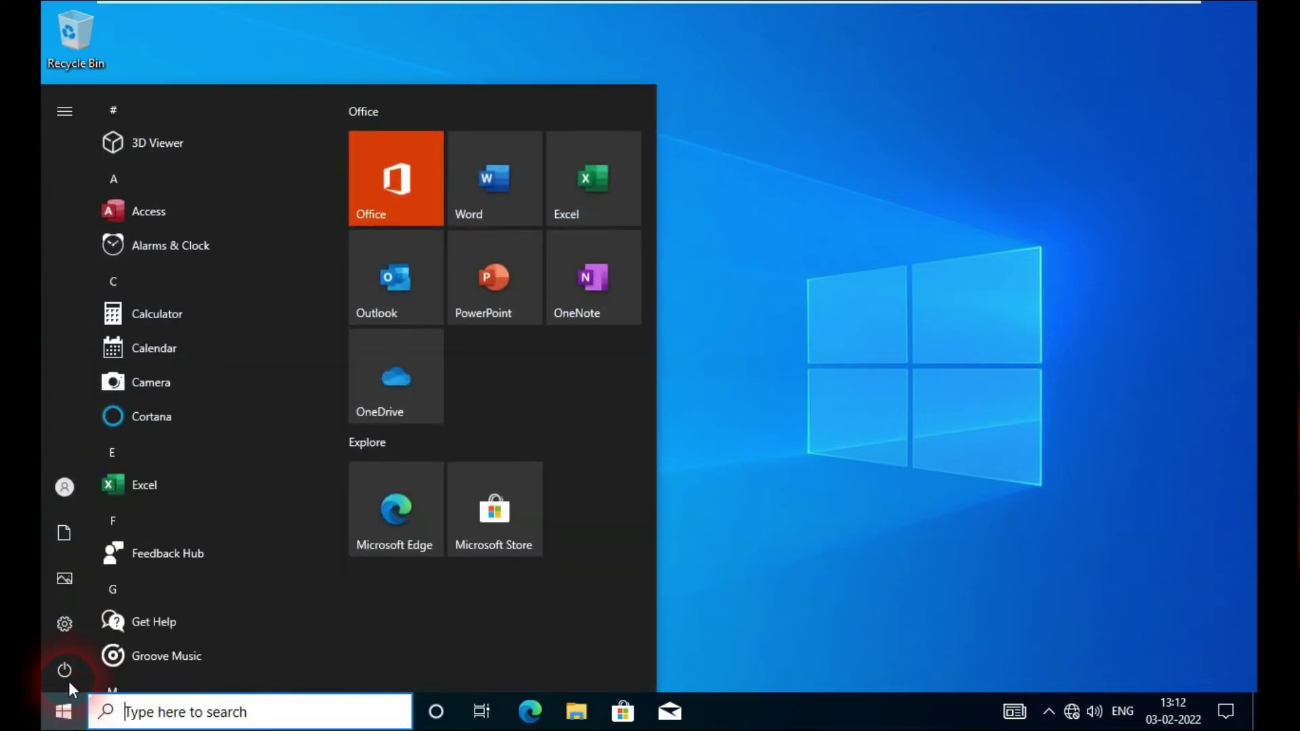
{"action": "mouse_move", "coordinate": [65, 492]}
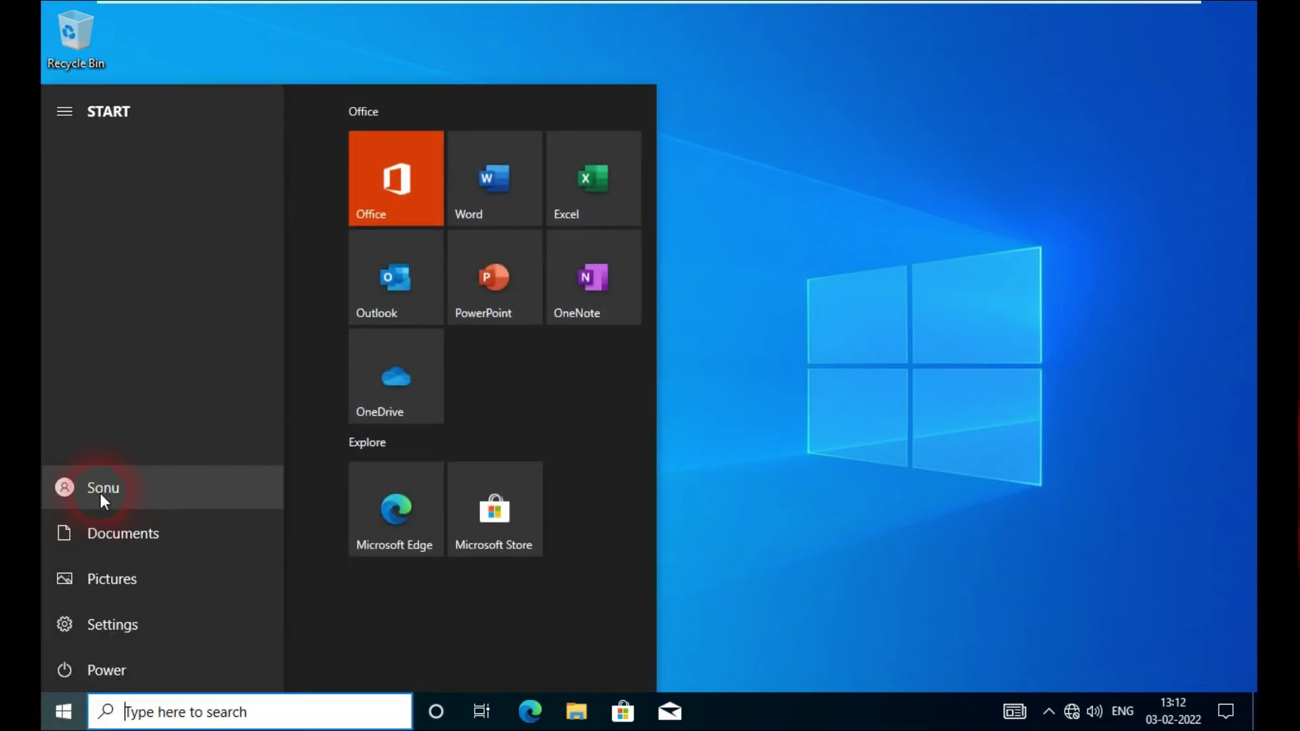
{"action": "left_click", "coordinate": [689, 357]}
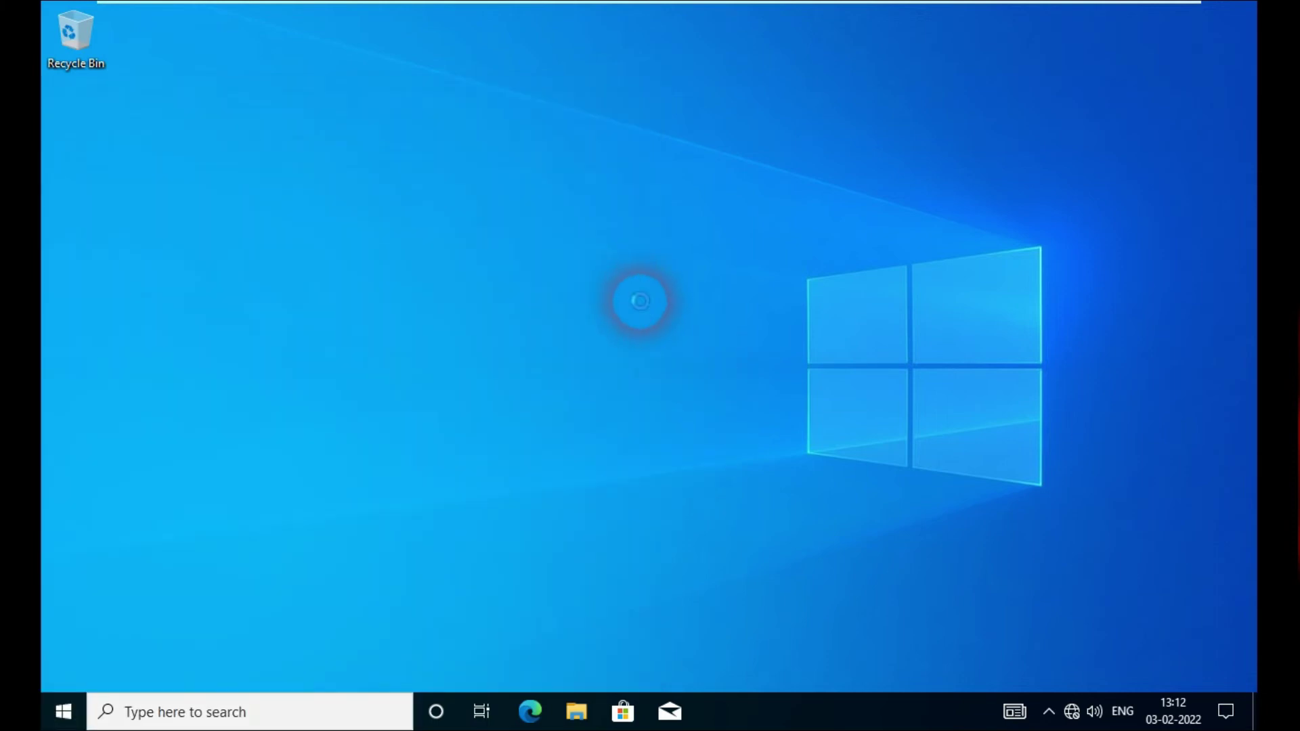
{"action": "right_click", "coordinate": [637, 292]}
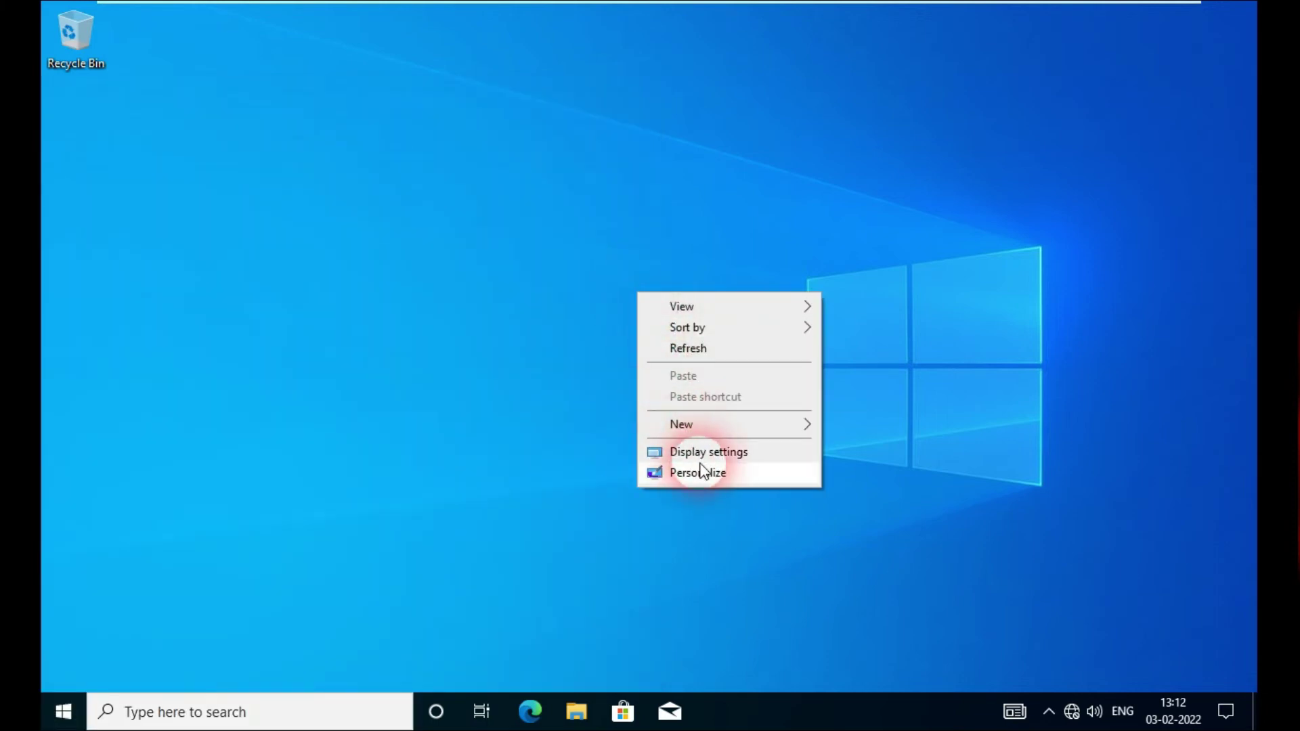
{"action": "left_click", "coordinate": [723, 474]}
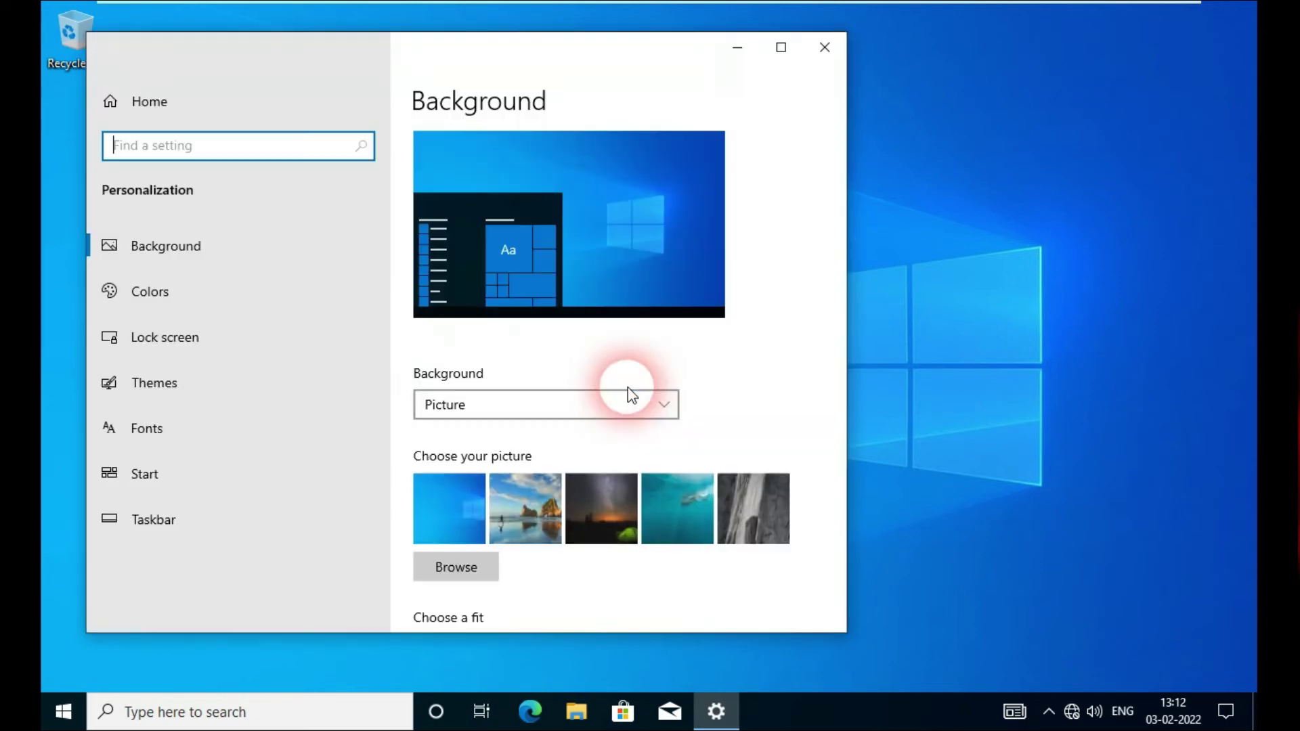
{"action": "left_click", "coordinate": [144, 383]}
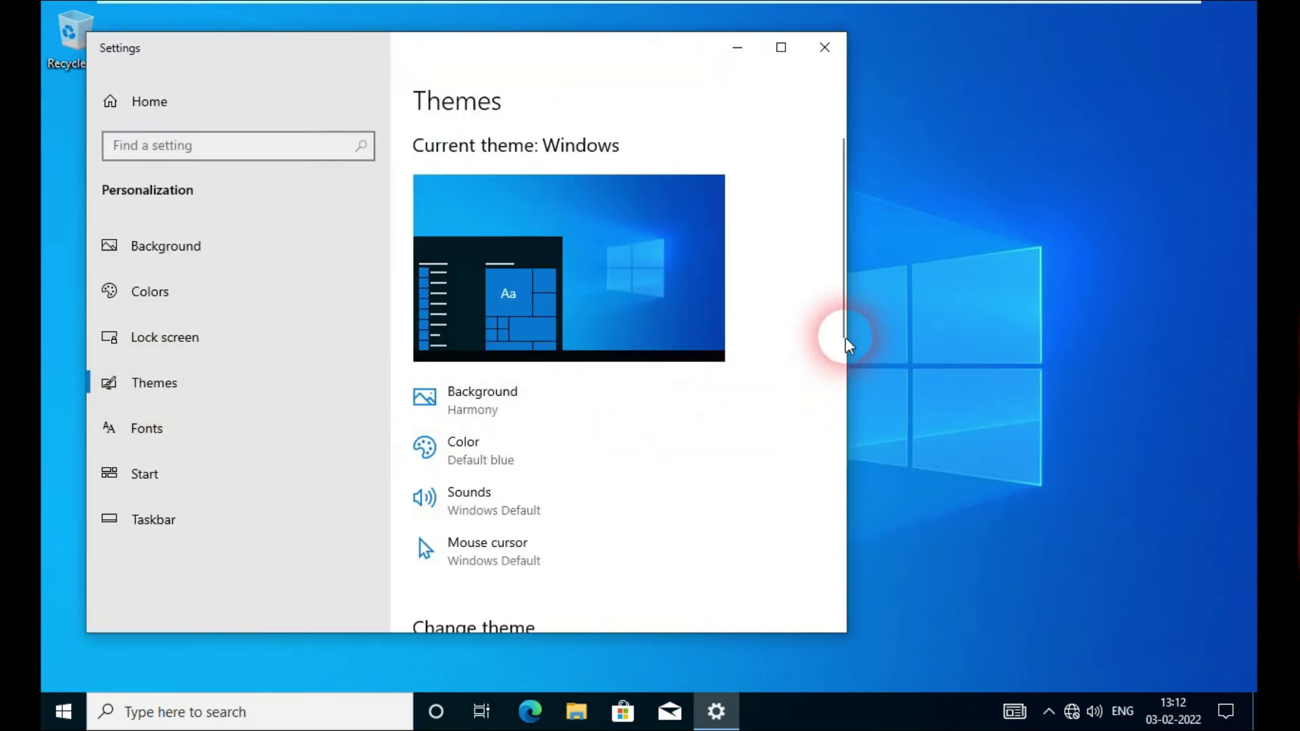
{"action": "left_click_drag", "start_coordinate": [840, 302], "coordinate": [846, 573]}
Step: Enable the Computer, User's Files, Network and Control Panel desktop icons, then close Settings
{"action": "left_click", "coordinate": [492, 454]}
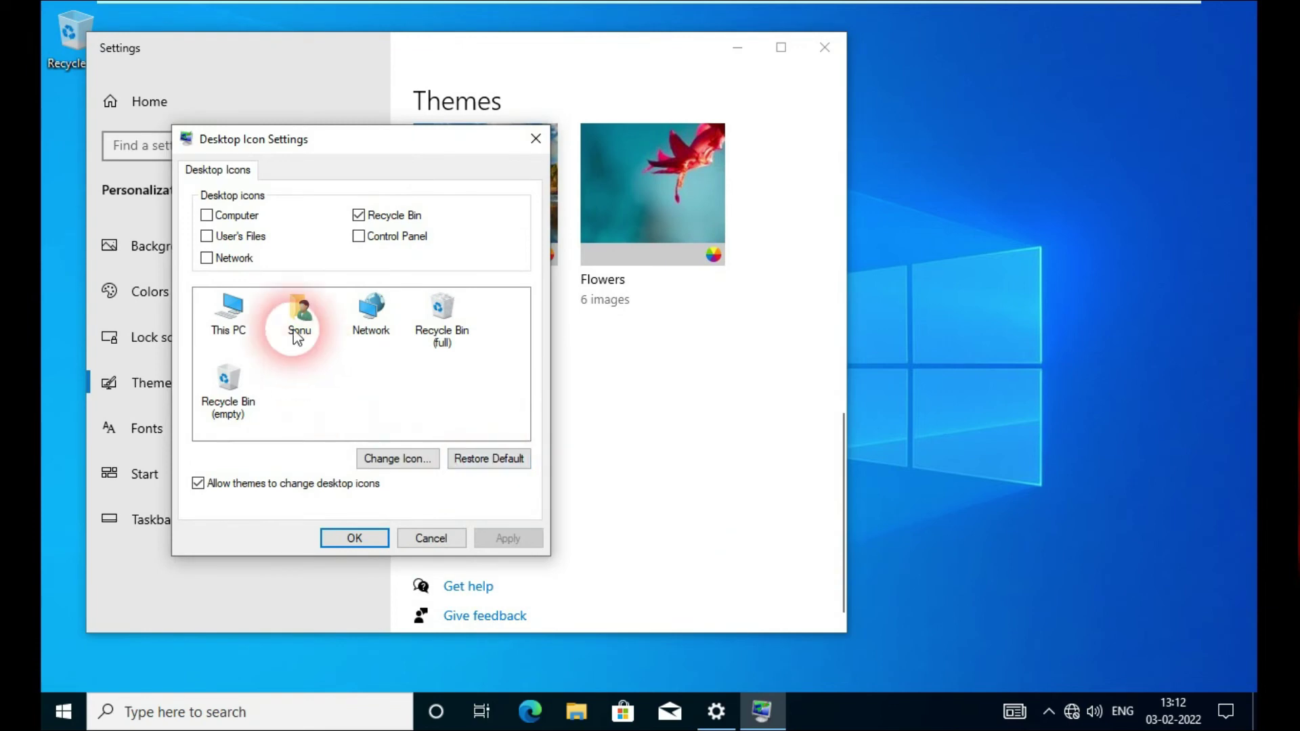
{"action": "left_click", "coordinate": [225, 237]}
{"action": "left_click", "coordinate": [207, 215]}
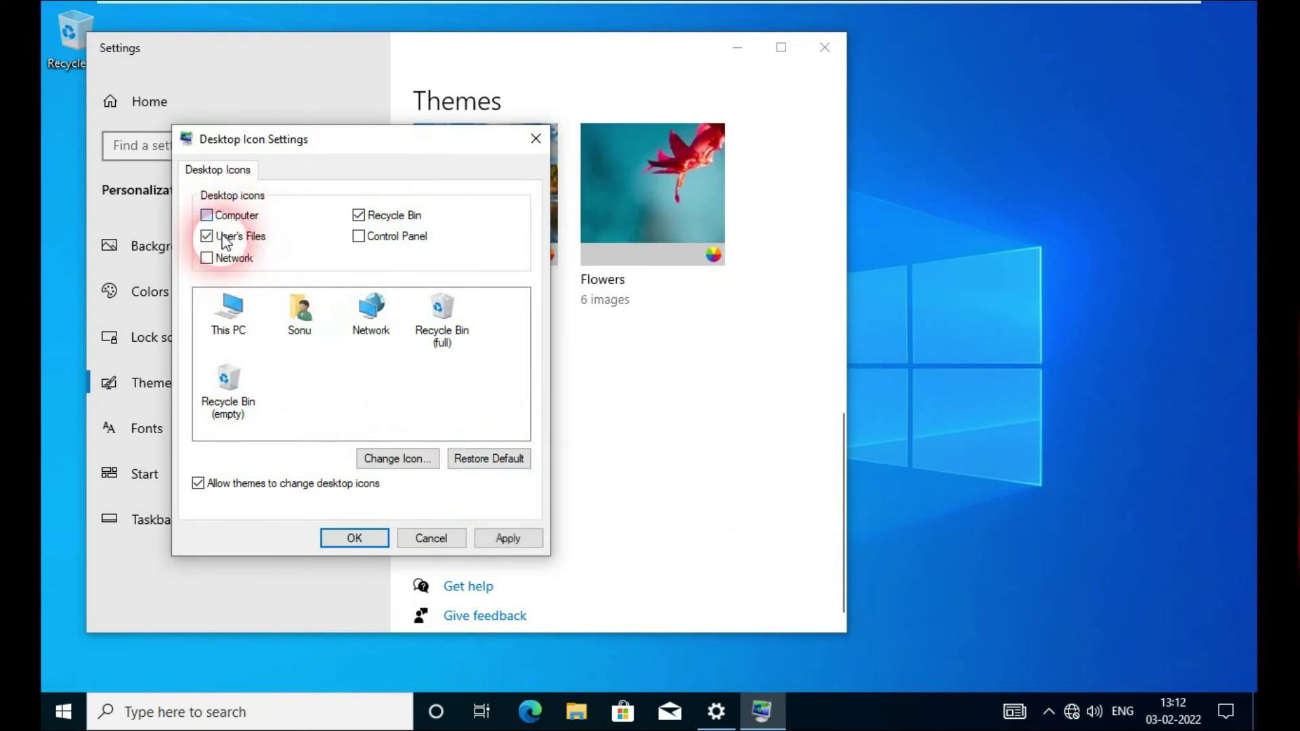
{"action": "left_click", "coordinate": [207, 258]}
{"action": "left_click", "coordinate": [358, 236]}
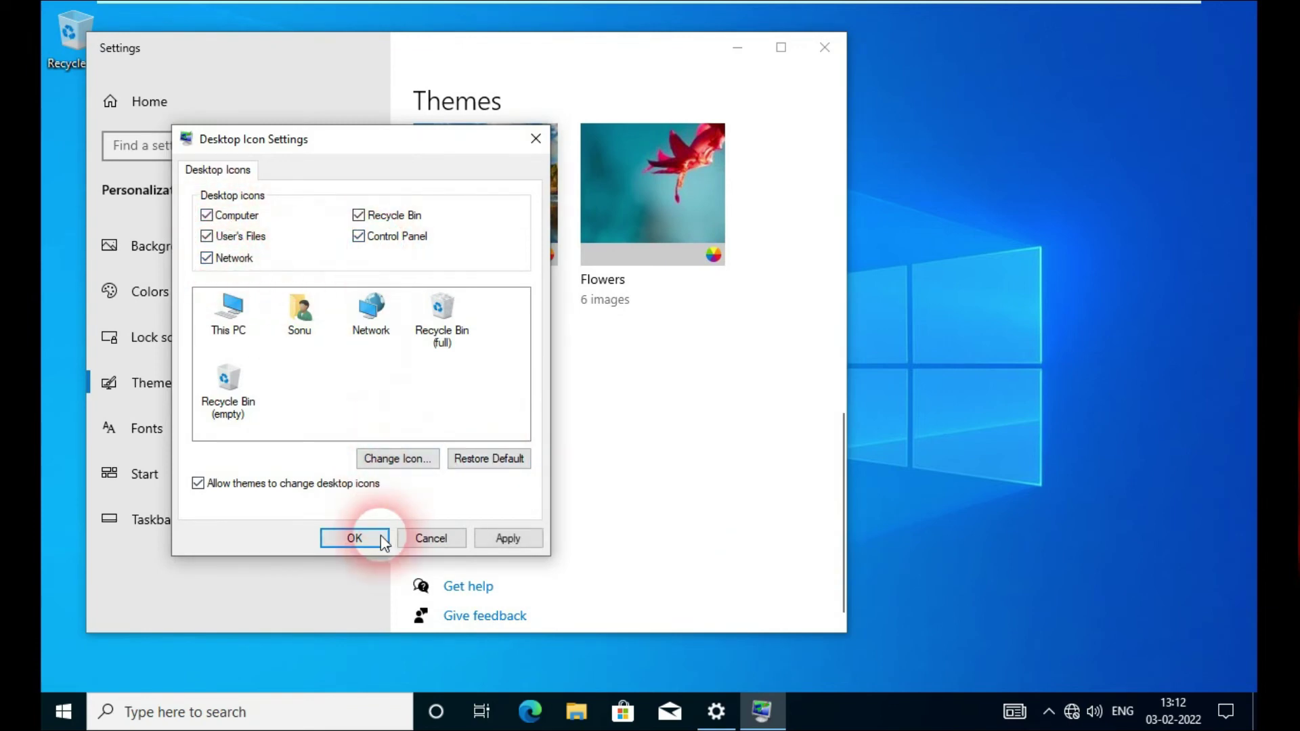
{"action": "left_click", "coordinate": [359, 538]}
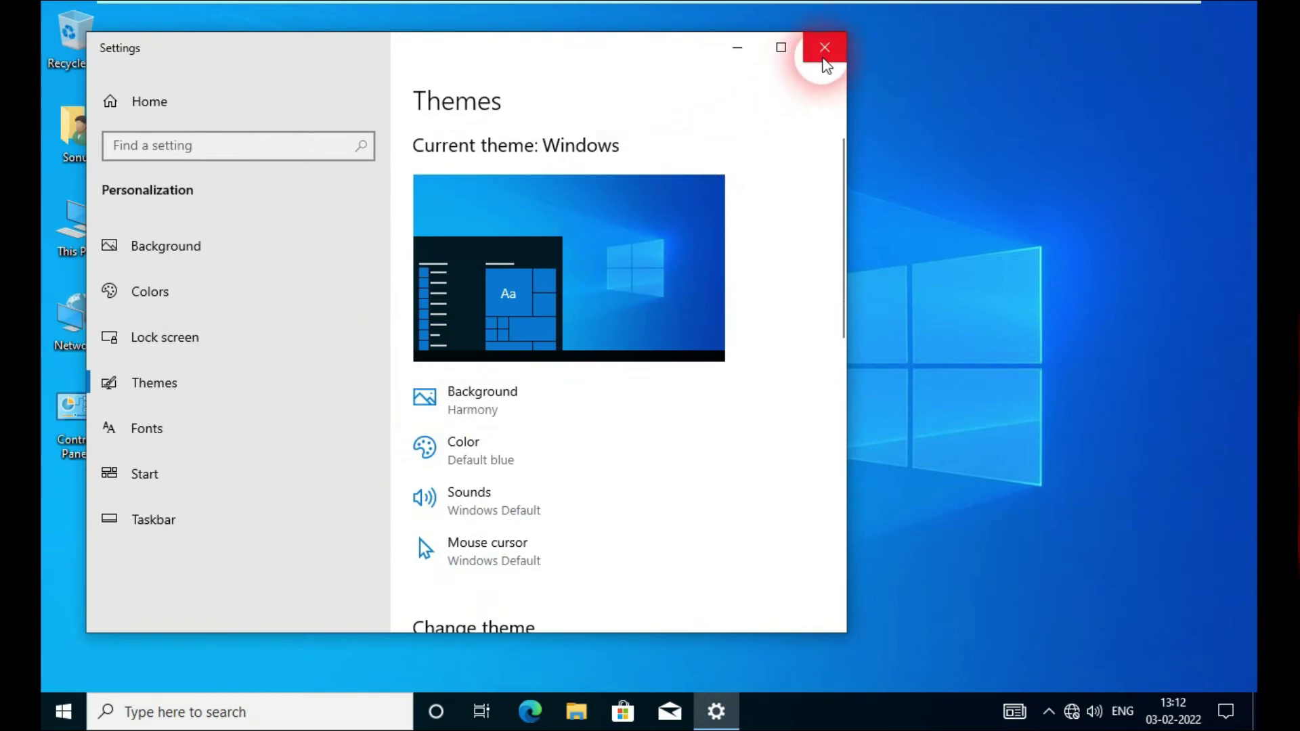
{"action": "left_click", "coordinate": [824, 49]}
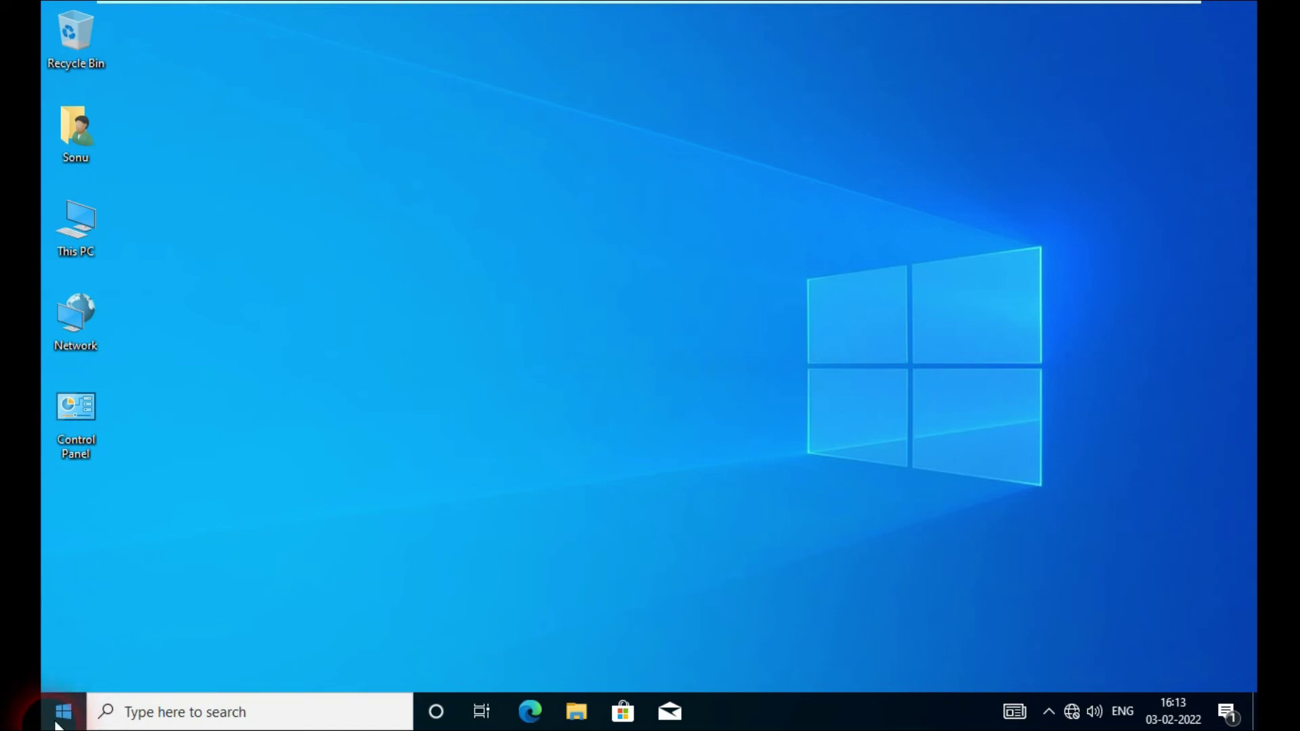
Step: Sign out of the current domain account from the Start context menu
{"action": "right_click", "coordinate": [51, 727]}
{"action": "mouse_move", "coordinate": [154, 668]}
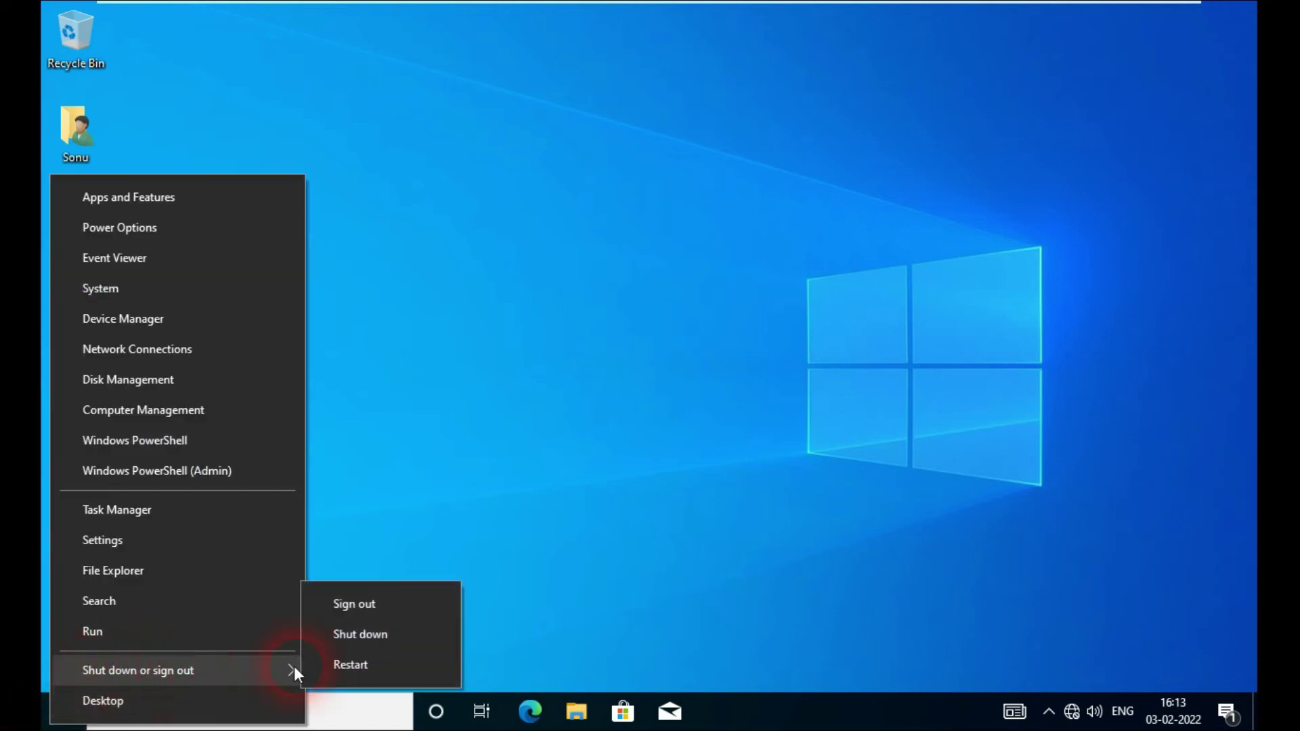
{"action": "left_click", "coordinate": [362, 603]}
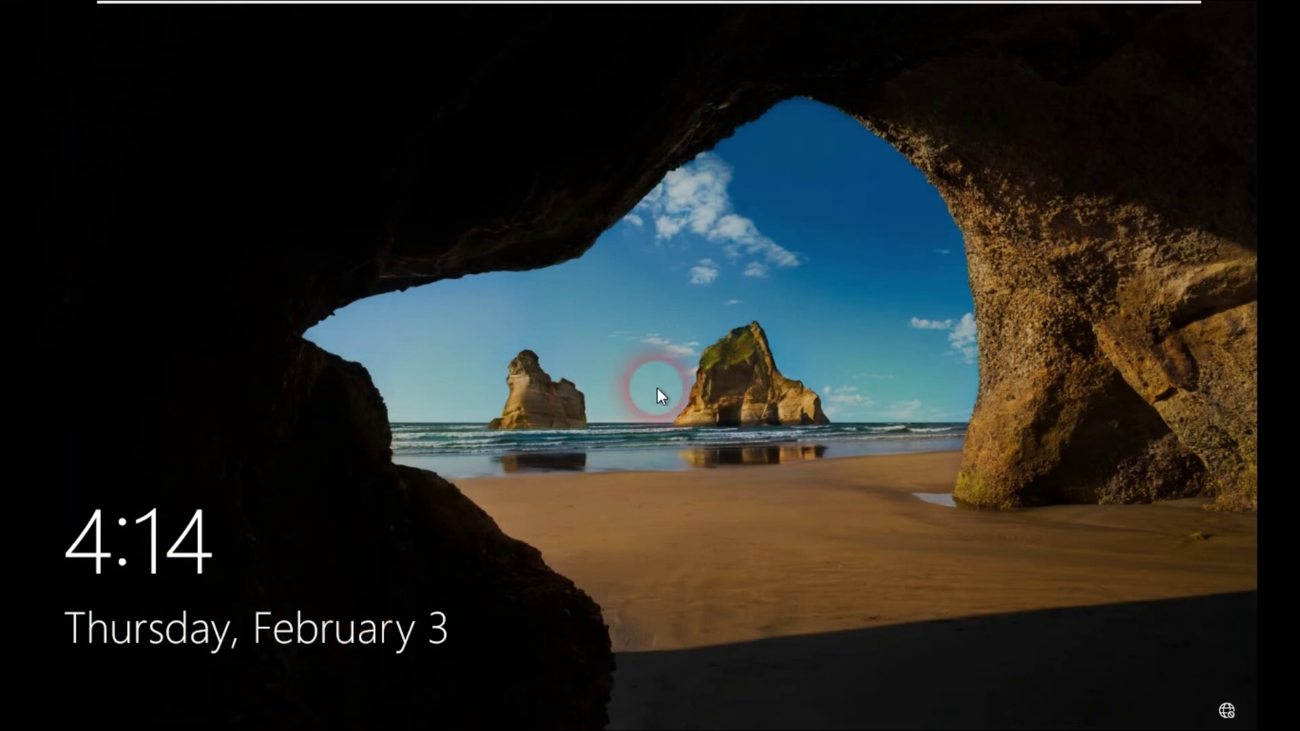
Step: Sign in via Other user with the second domain user's name and password
{"action": "left_click", "coordinate": [733, 390]}
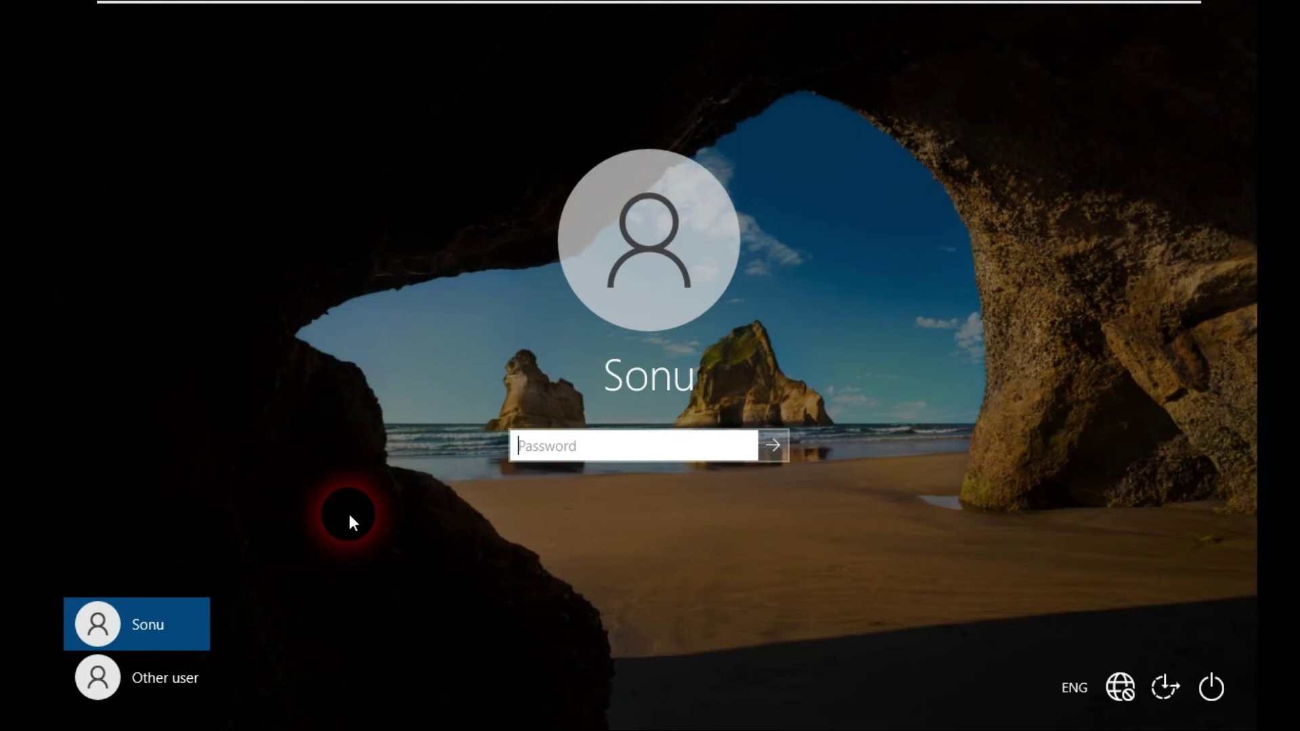
{"action": "left_click", "coordinate": [157, 678]}
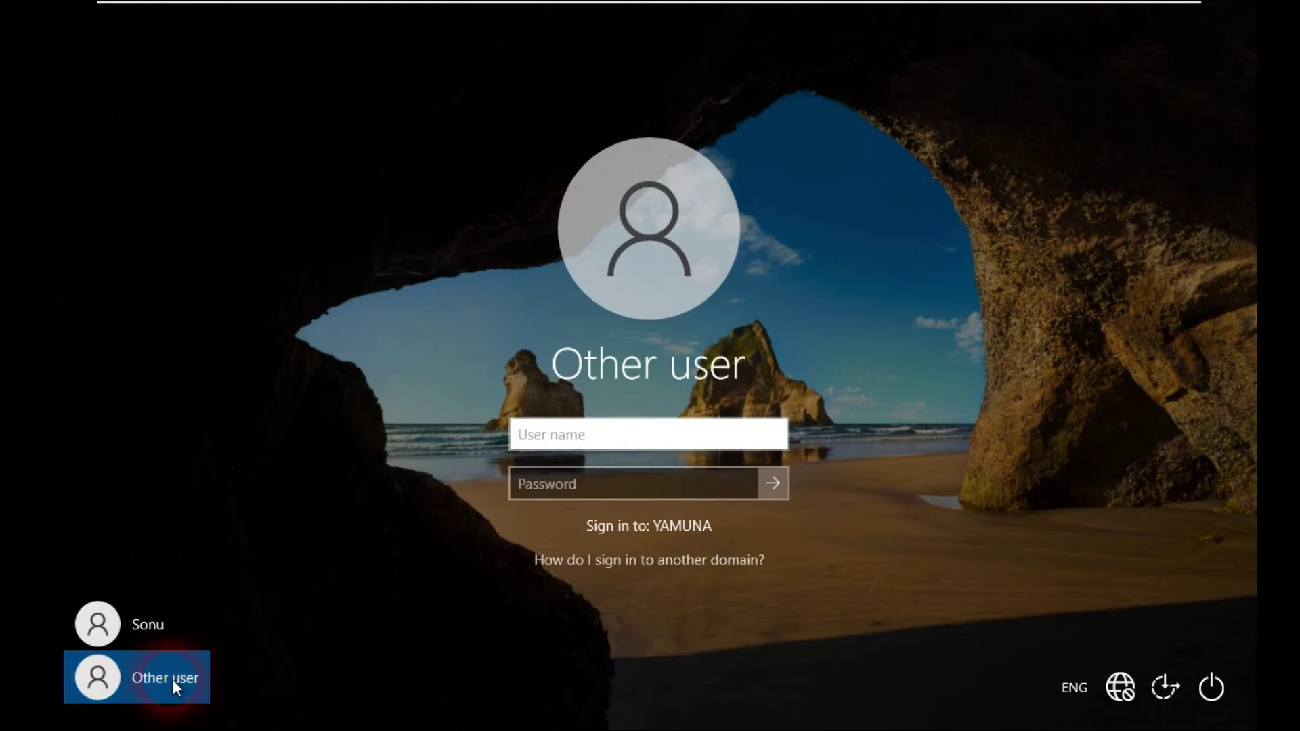
{"action": "left_click", "coordinate": [584, 447]}
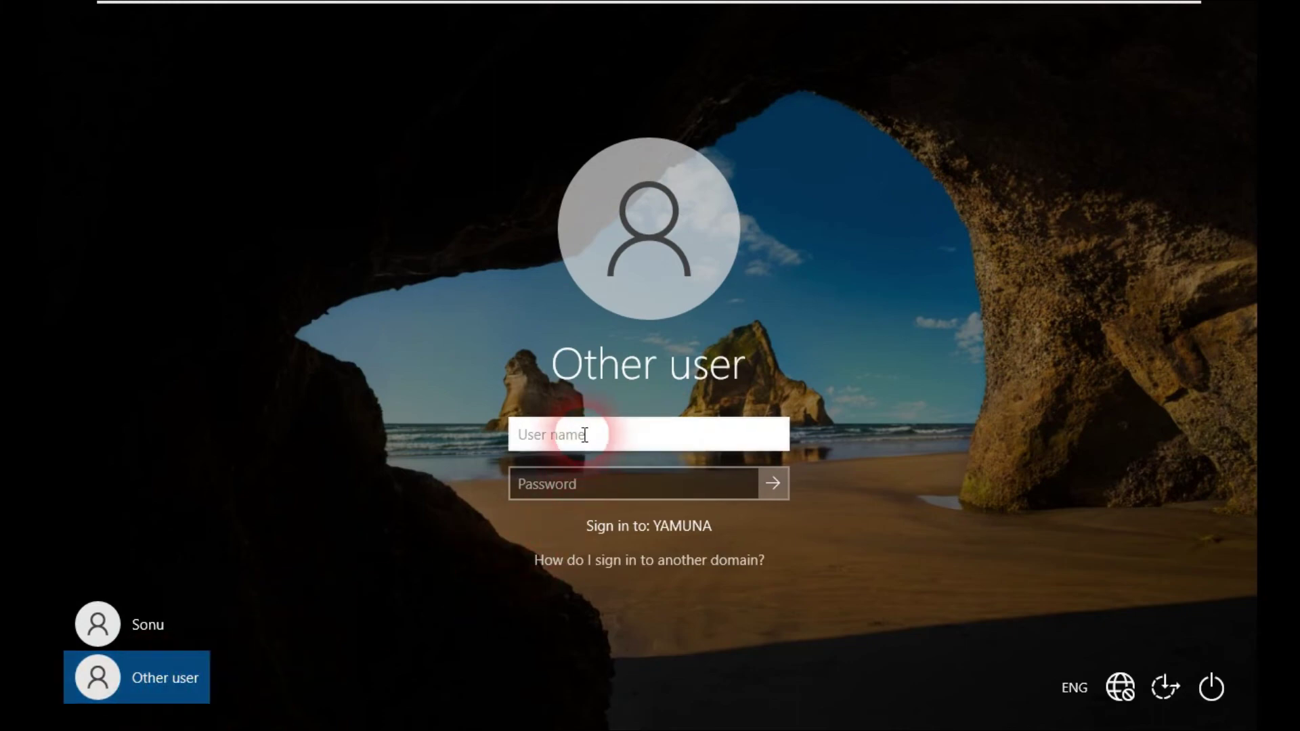
{"action": "type", "text": "monu"}
{"action": "left_click", "coordinate": [605, 482]}
{"action": "type", "text": "•••••••"}
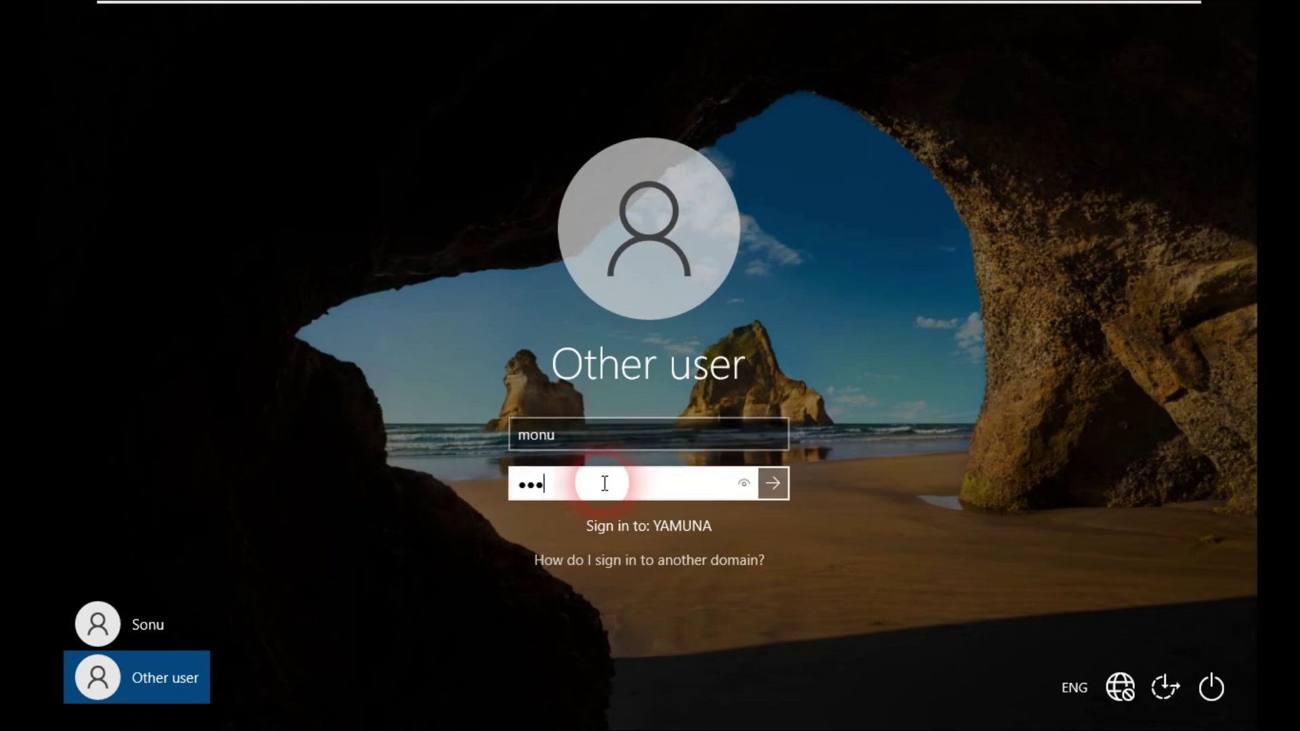
{"action": "type", "text": "•"}
{"action": "key", "text": "Return"}
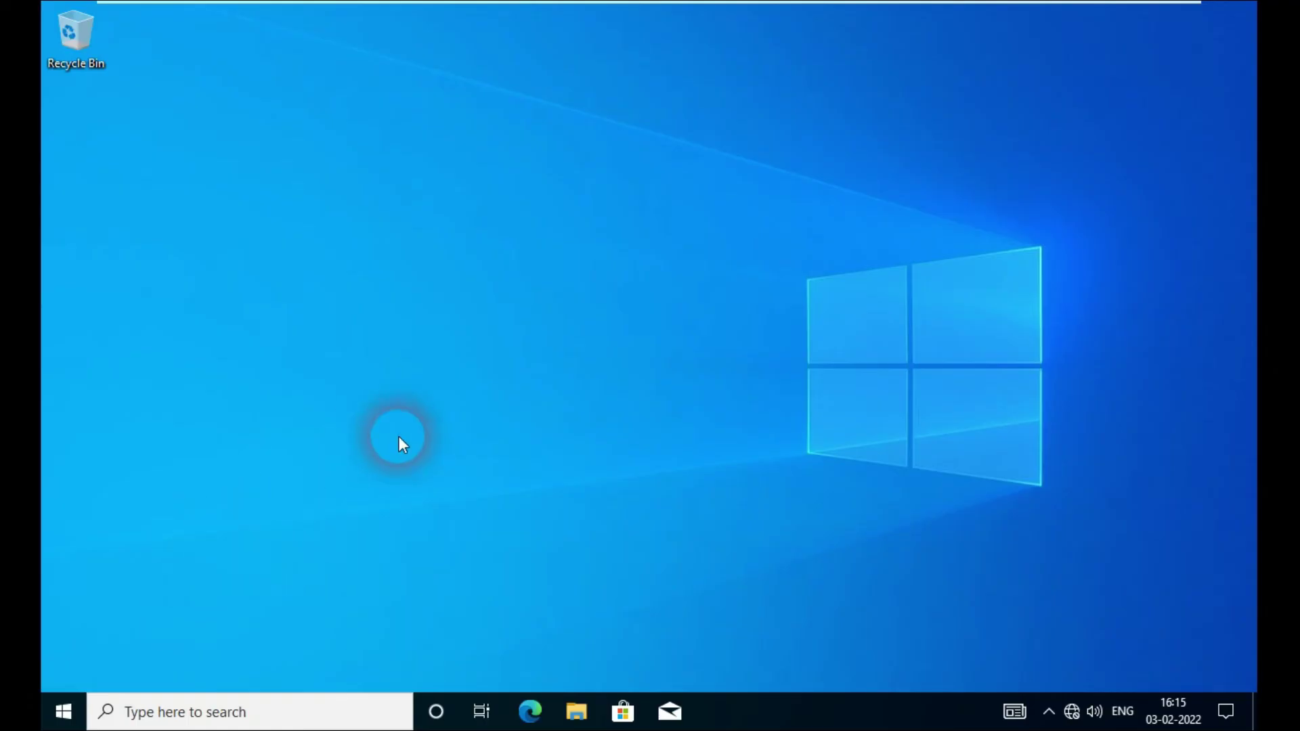
Step: Check the signed-in domain account in the Windows 10 Start menu, then switch to the Windows 7 VM
{"action": "left_click", "coordinate": [95, 711]}
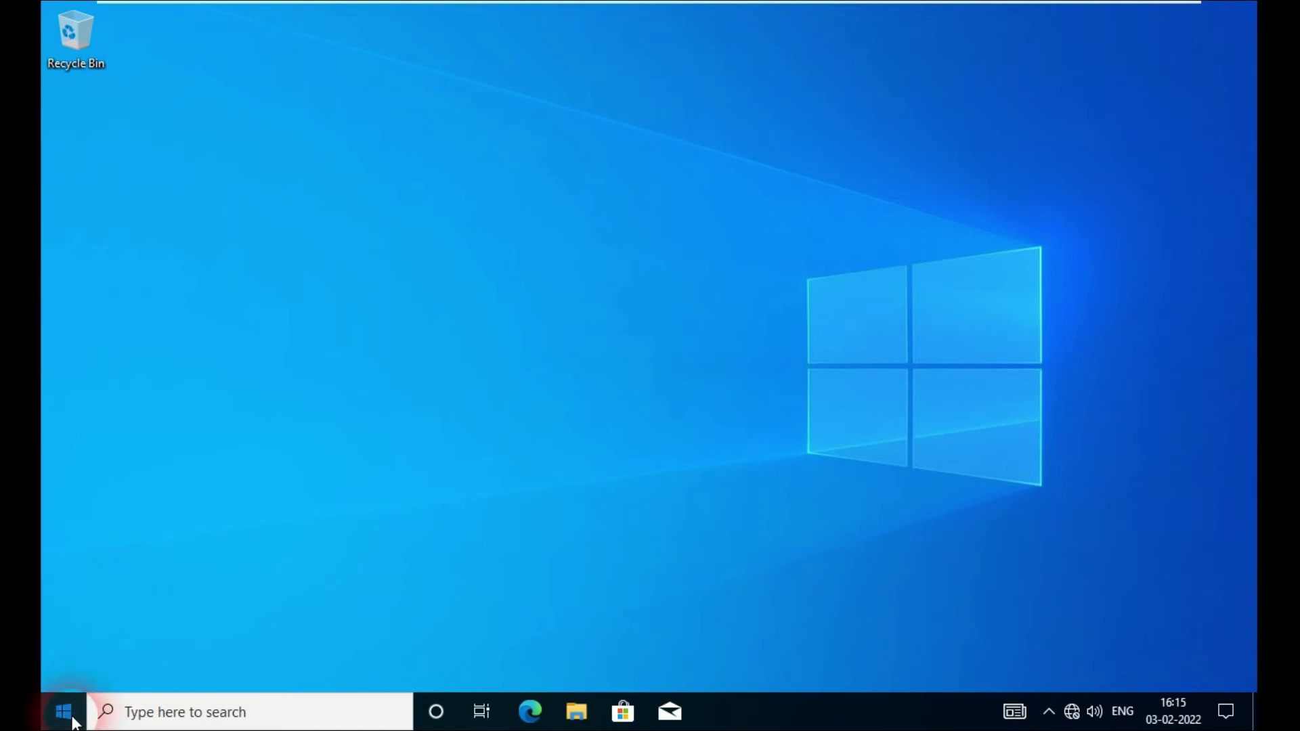
{"action": "left_click", "coordinate": [68, 719]}
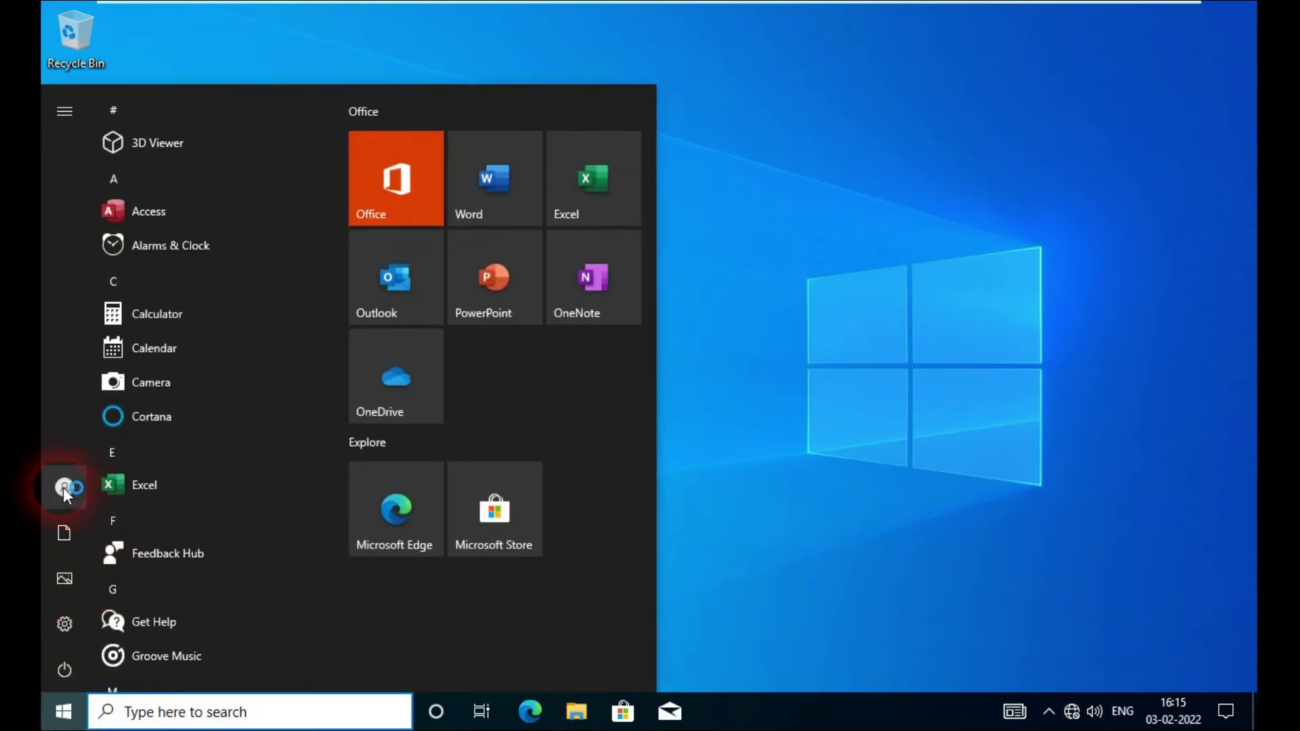
{"action": "mouse_move", "coordinate": [64, 490]}
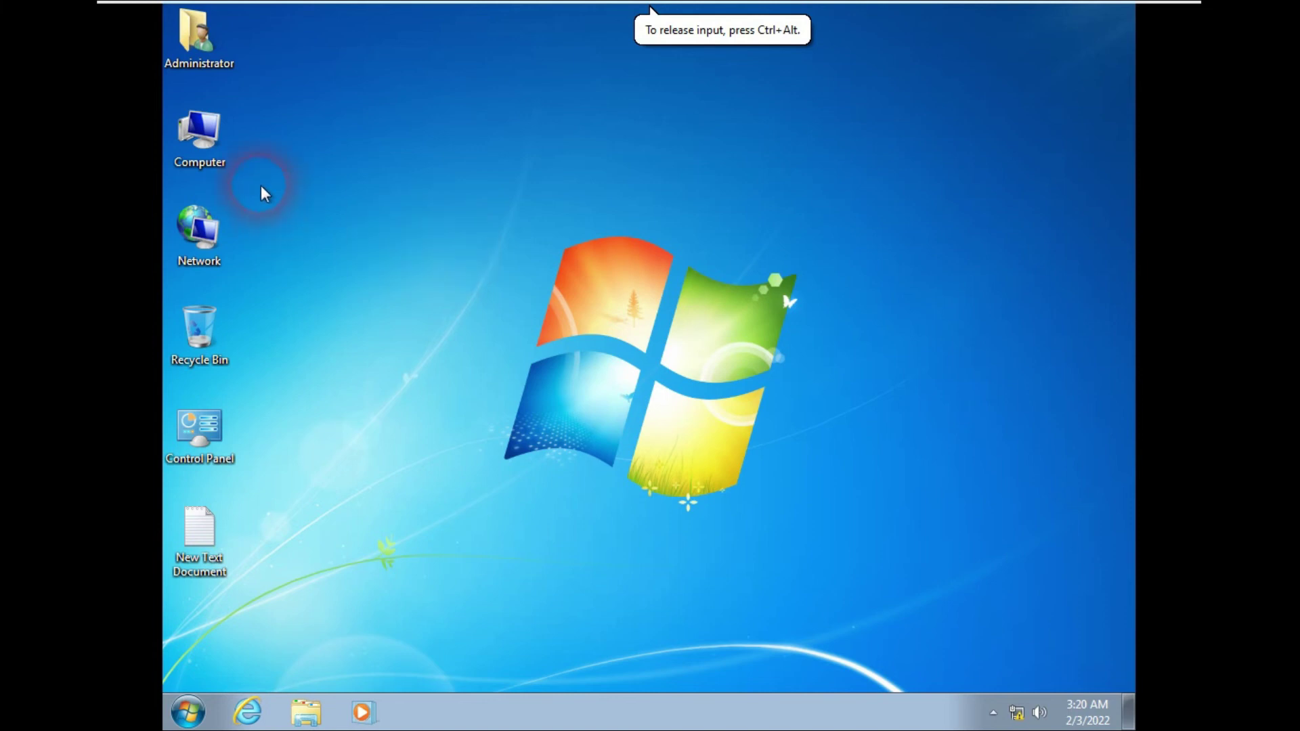
Step: Open the IPv4 properties of the Windows 7 Local Area Connection
{"action": "left_click", "coordinate": [218, 234]}
{"action": "right_click", "coordinate": [218, 234]}
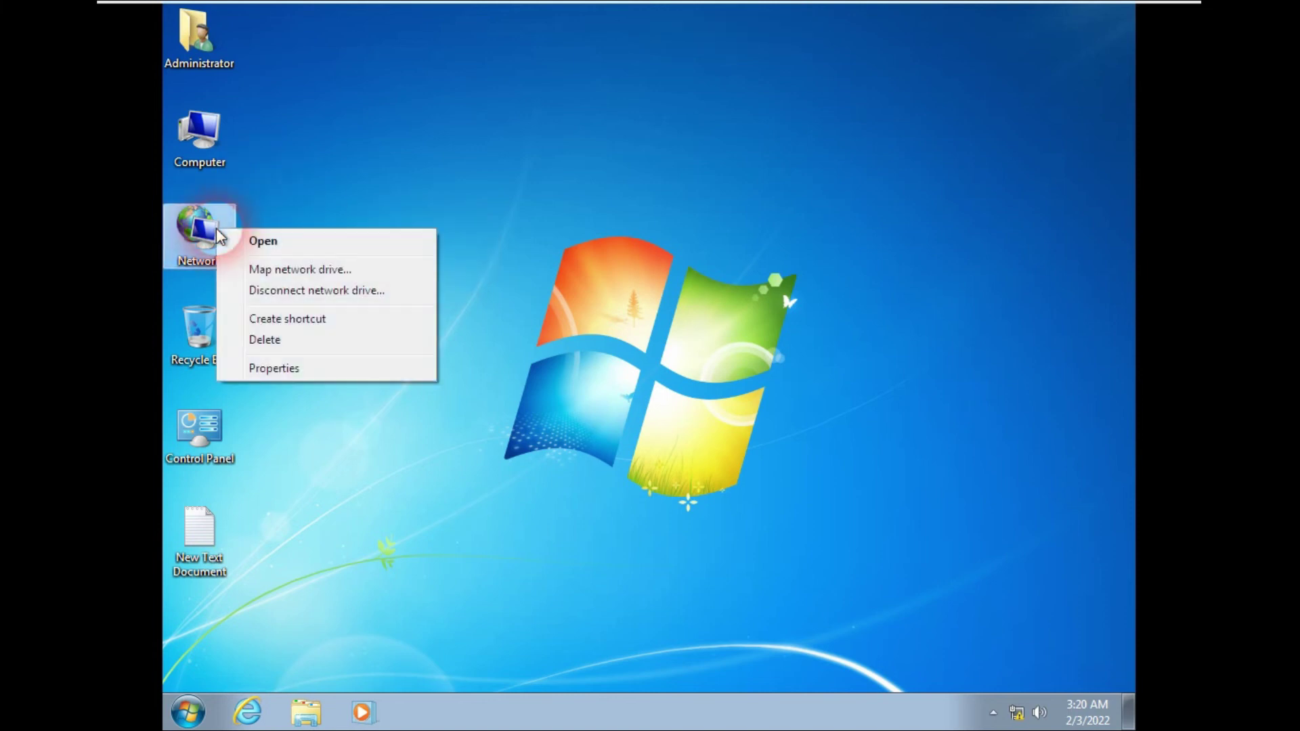
{"action": "left_click", "coordinate": [275, 366]}
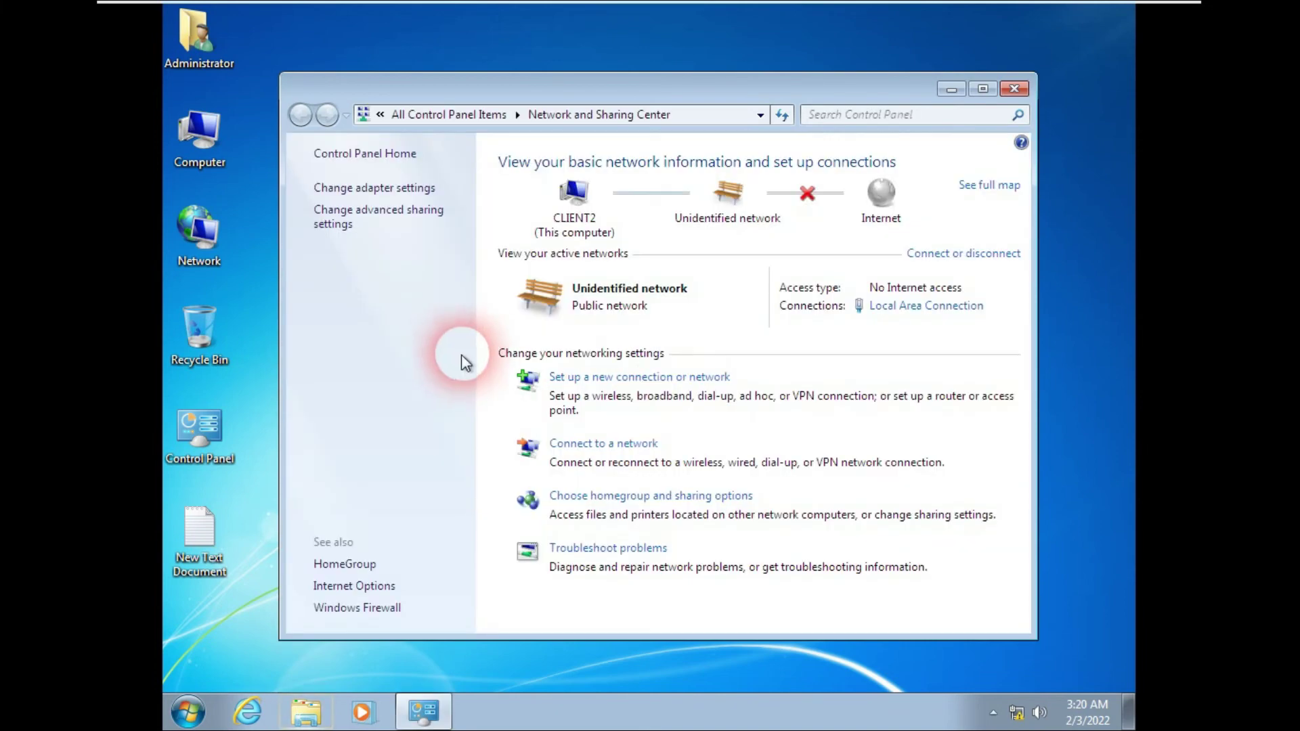
{"action": "left_click", "coordinate": [354, 193]}
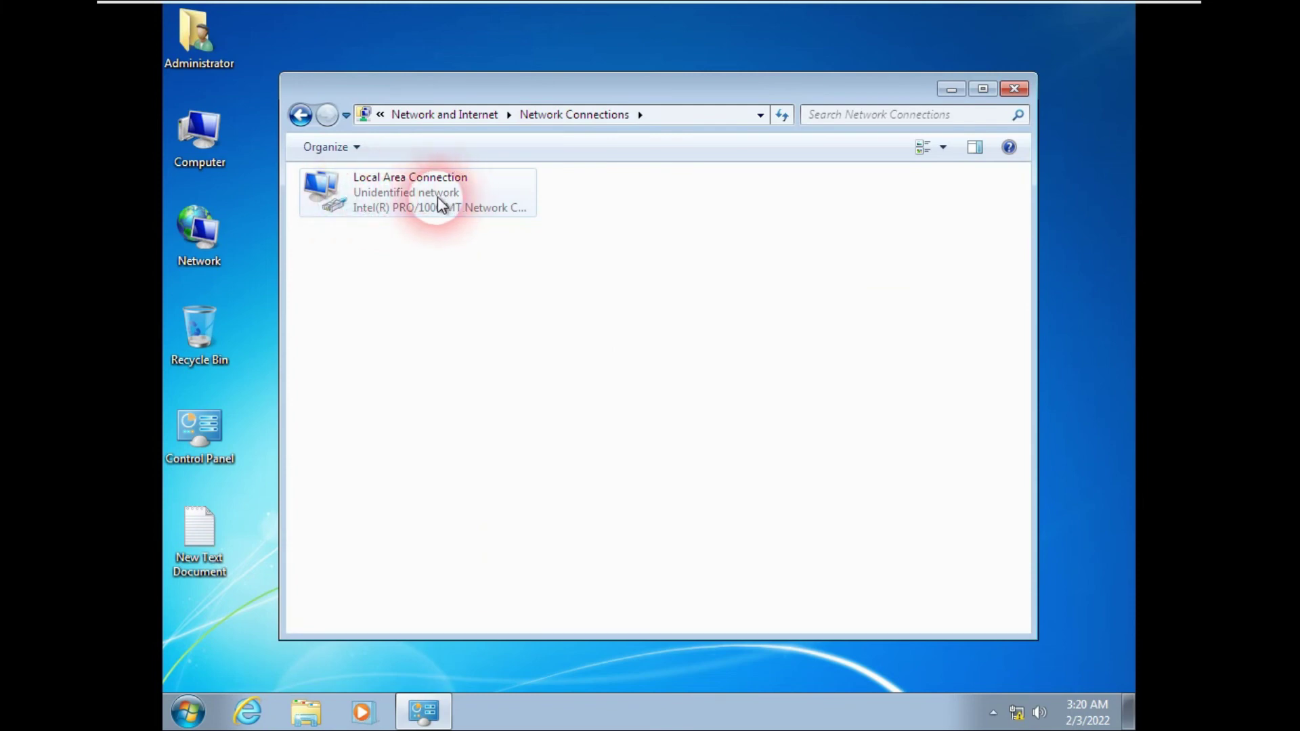
{"action": "right_click", "coordinate": [403, 195]}
{"action": "left_click", "coordinate": [460, 375]}
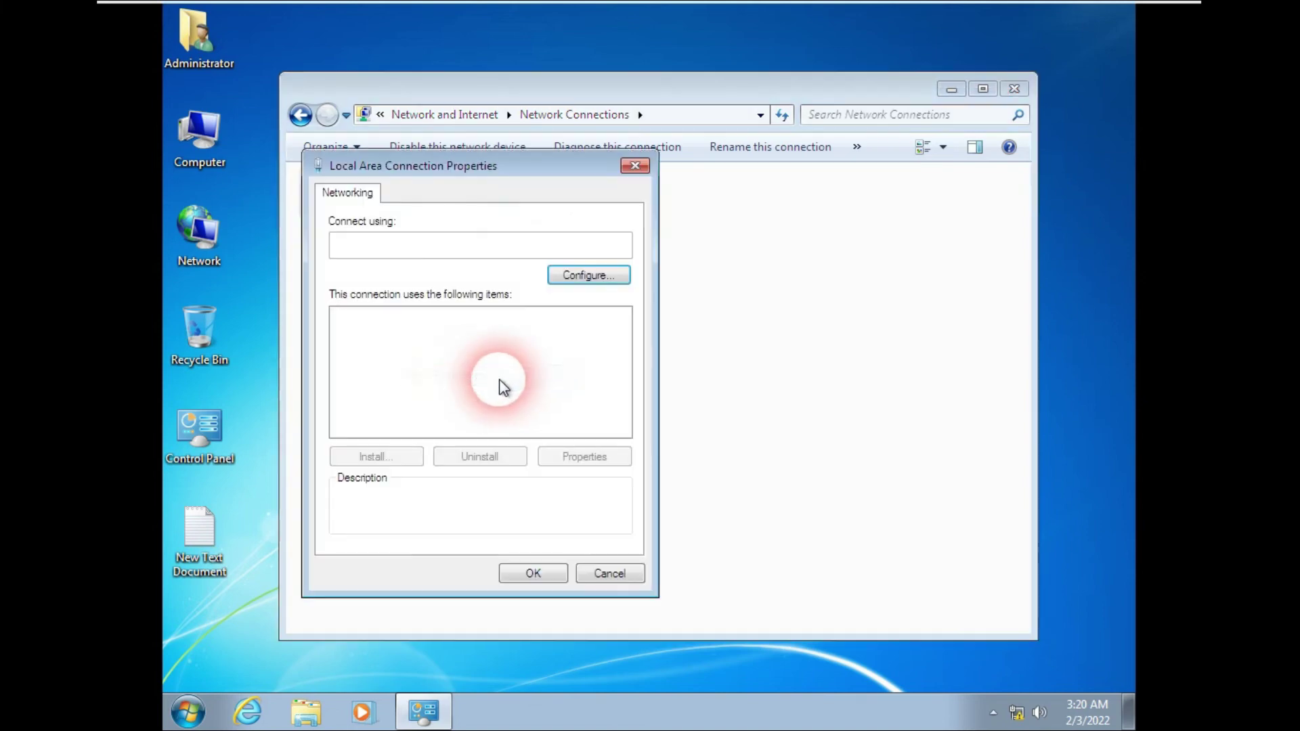
{"action": "left_click", "coordinate": [516, 383]}
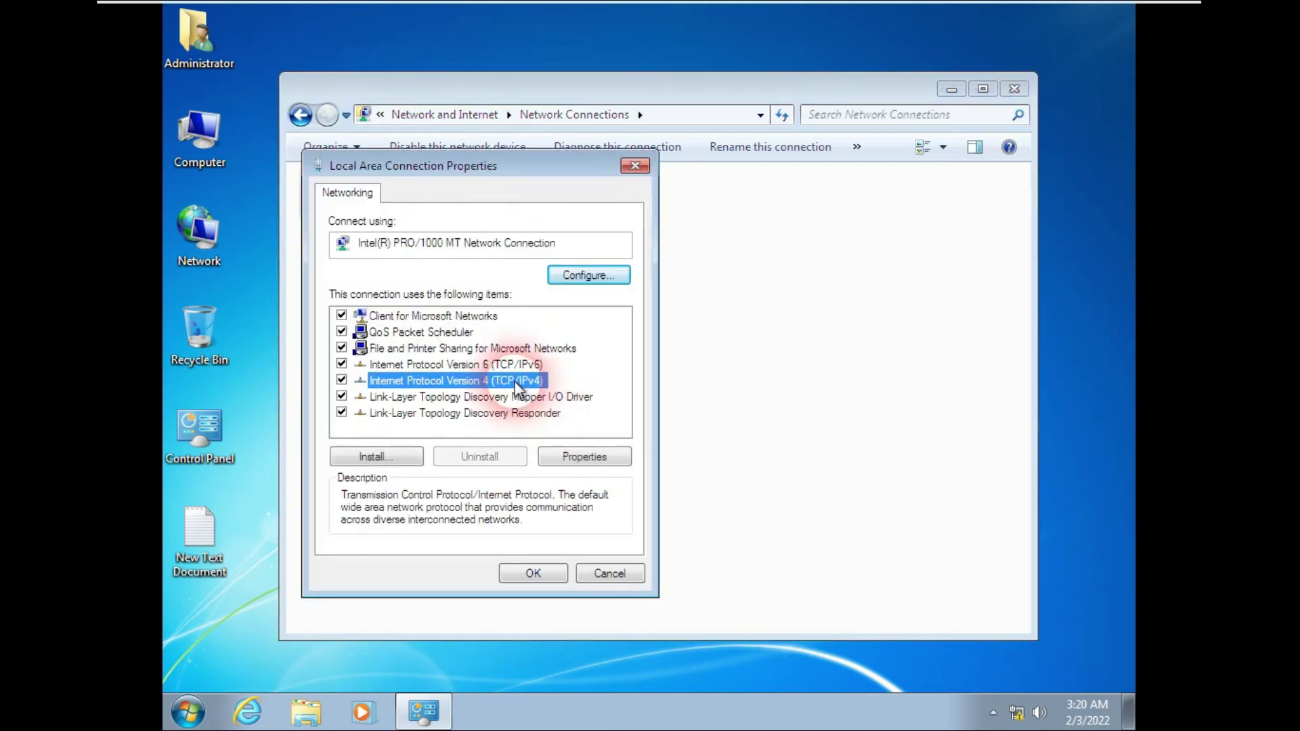
{"action": "left_click", "coordinate": [583, 457]}
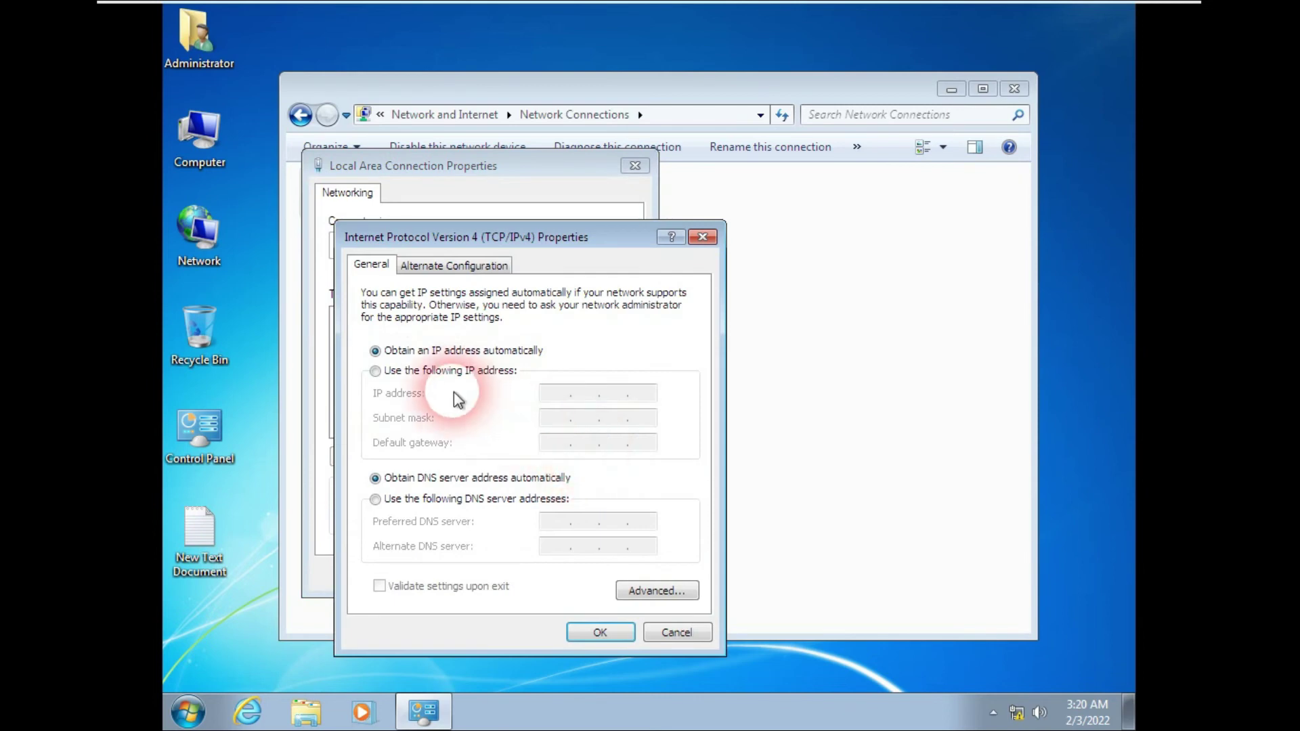
Step: Set static IP 192.168.100.21, mask 255.255.255.0 and DNS 192.168.100.100, then save
{"action": "left_click", "coordinate": [407, 371]}
{"action": "left_click", "coordinate": [545, 394]}
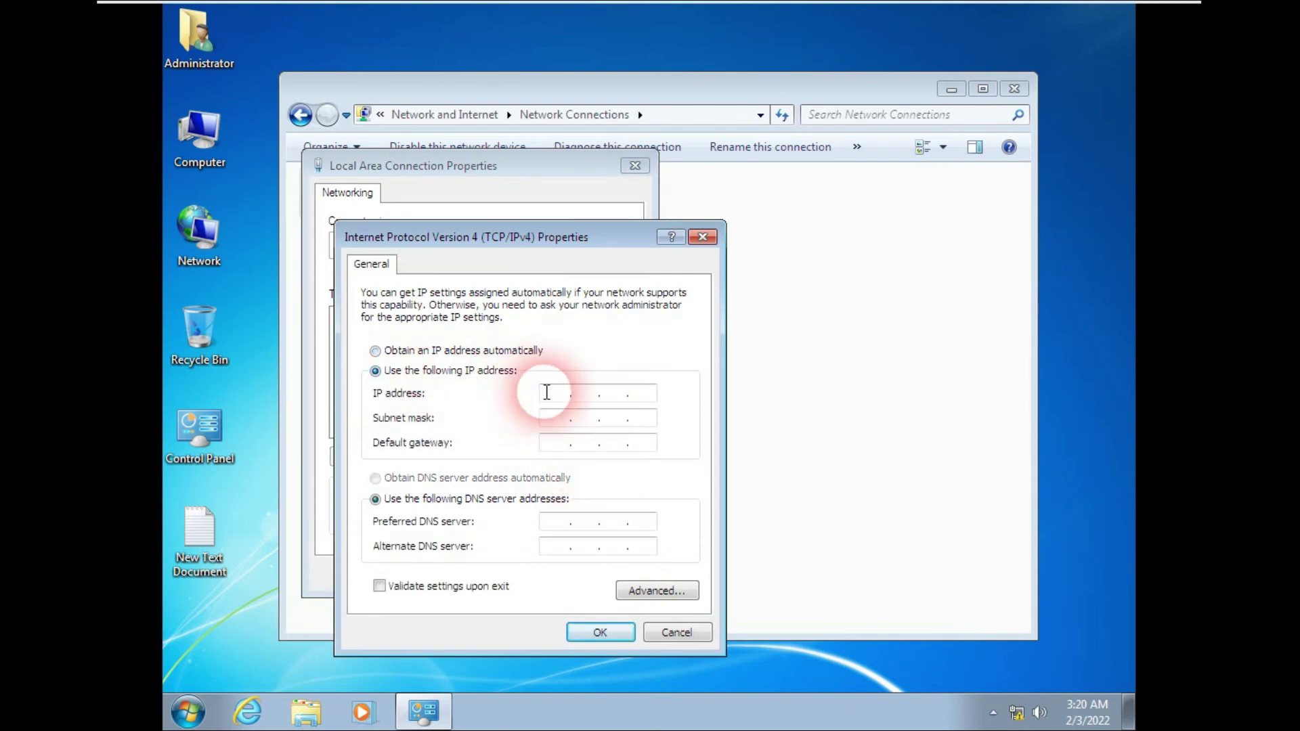
{"action": "type", "text": "192 . 168 . 100 . 21"}
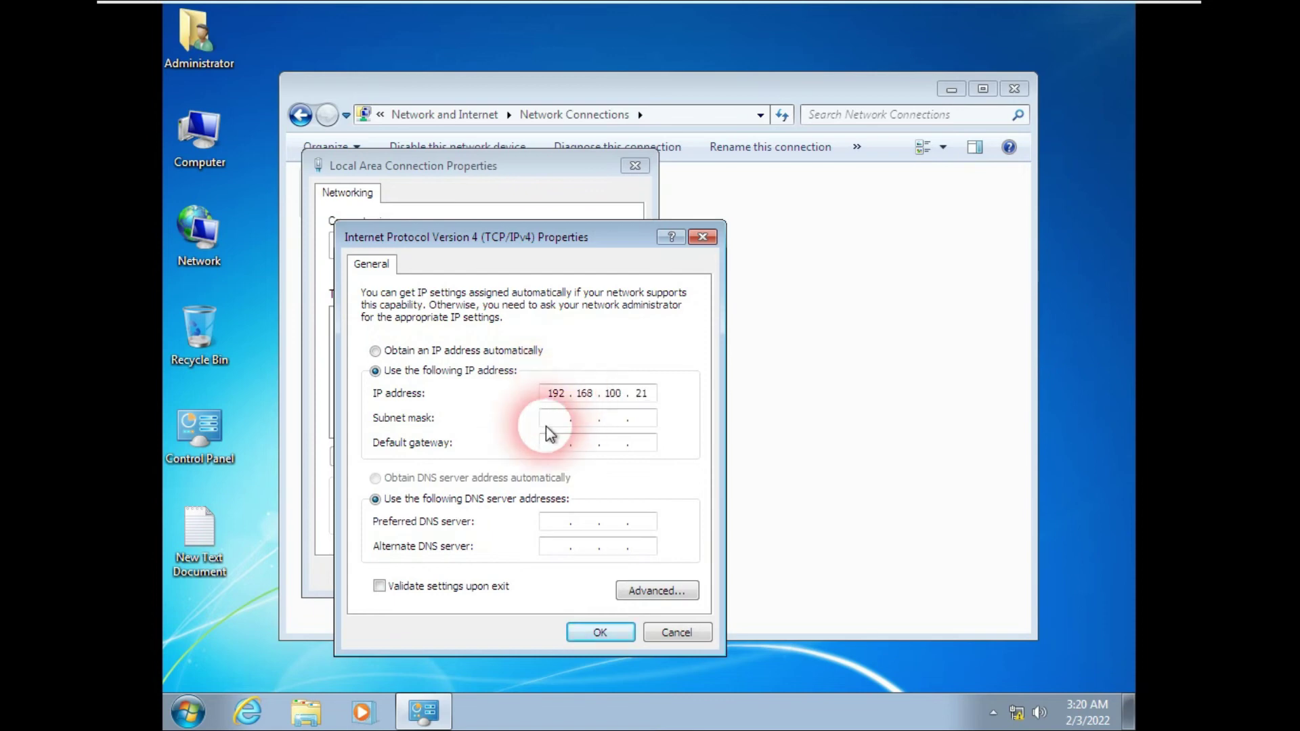
{"action": "left_click", "coordinate": [556, 420]}
{"action": "left_click", "coordinate": [552, 525]}
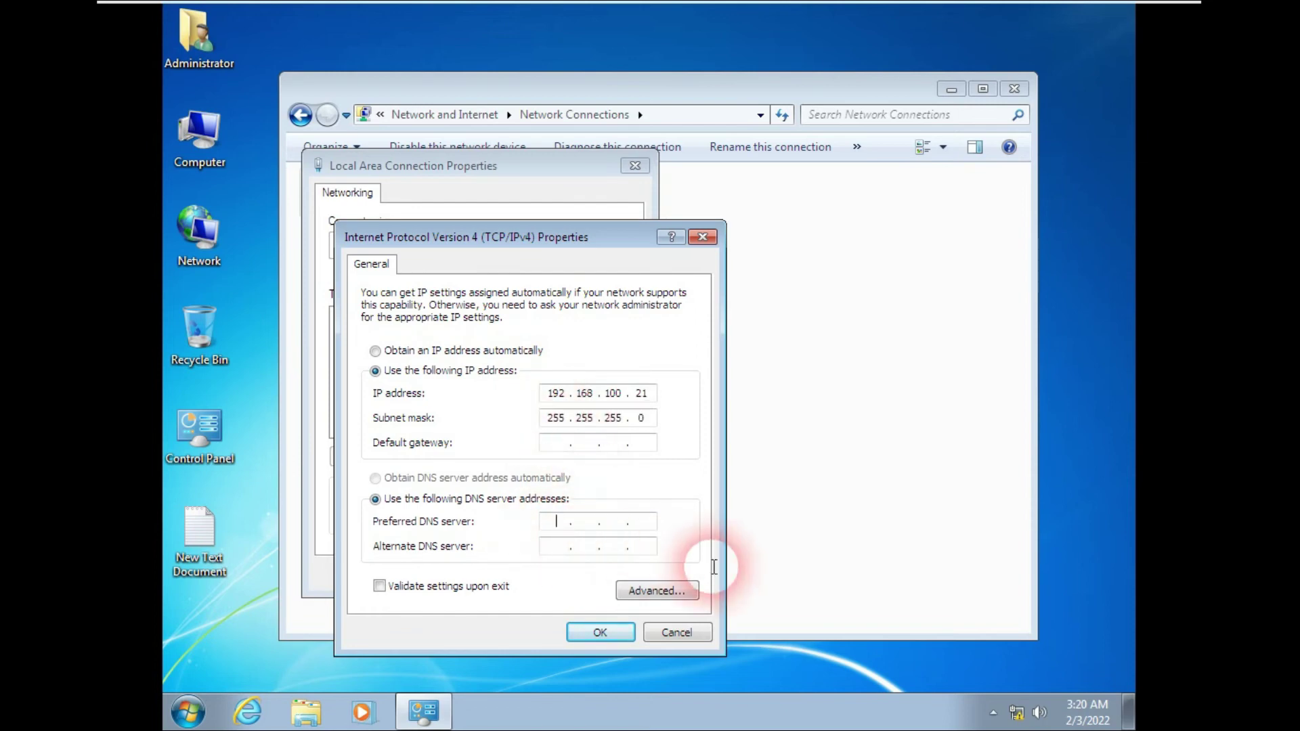
{"action": "type", "text": "192.168.100.100"}
{"action": "left_click", "coordinate": [596, 632]}
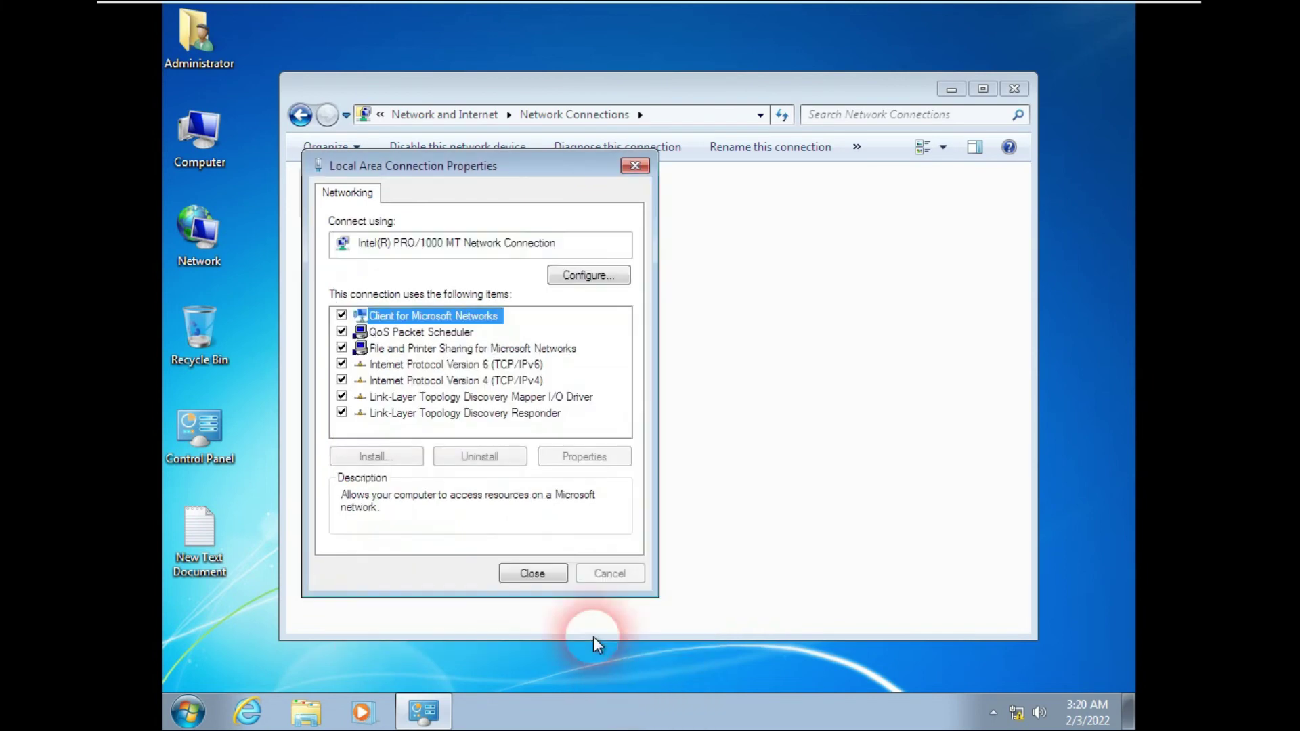
{"action": "left_click", "coordinate": [536, 581]}
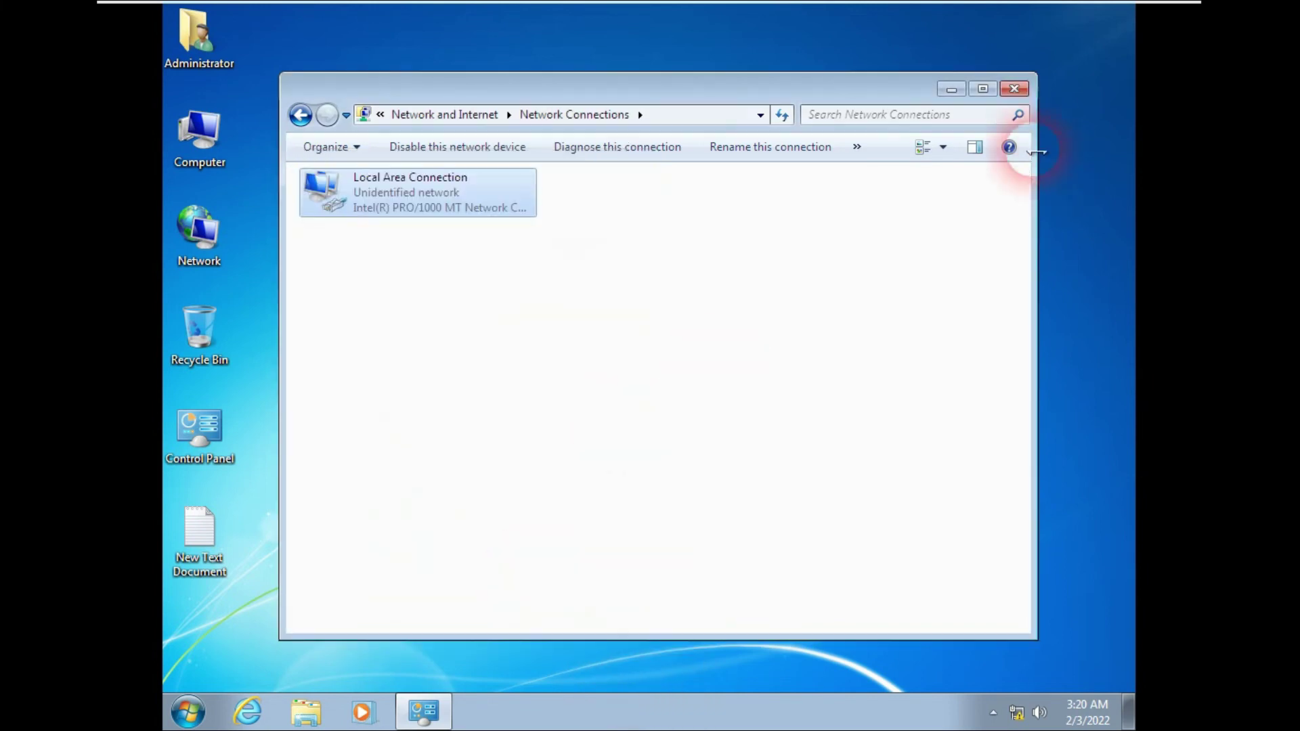
Step: Close Network Connections, refresh the desktop, and ping 192.168.100.100 from the Run box
{"action": "left_click", "coordinate": [1013, 89]}
{"action": "right_click", "coordinate": [476, 238]}
{"action": "left_click", "coordinate": [503, 291]}
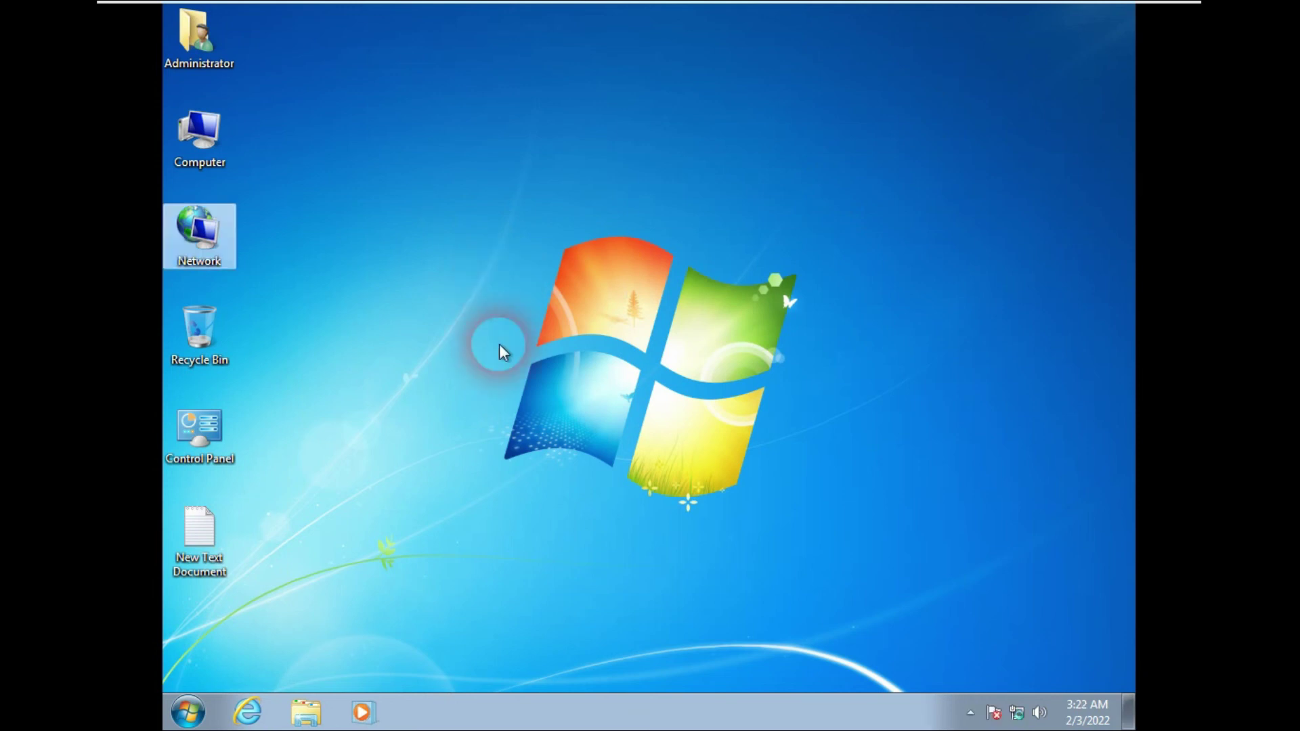
{"action": "key", "text": "super+r"}
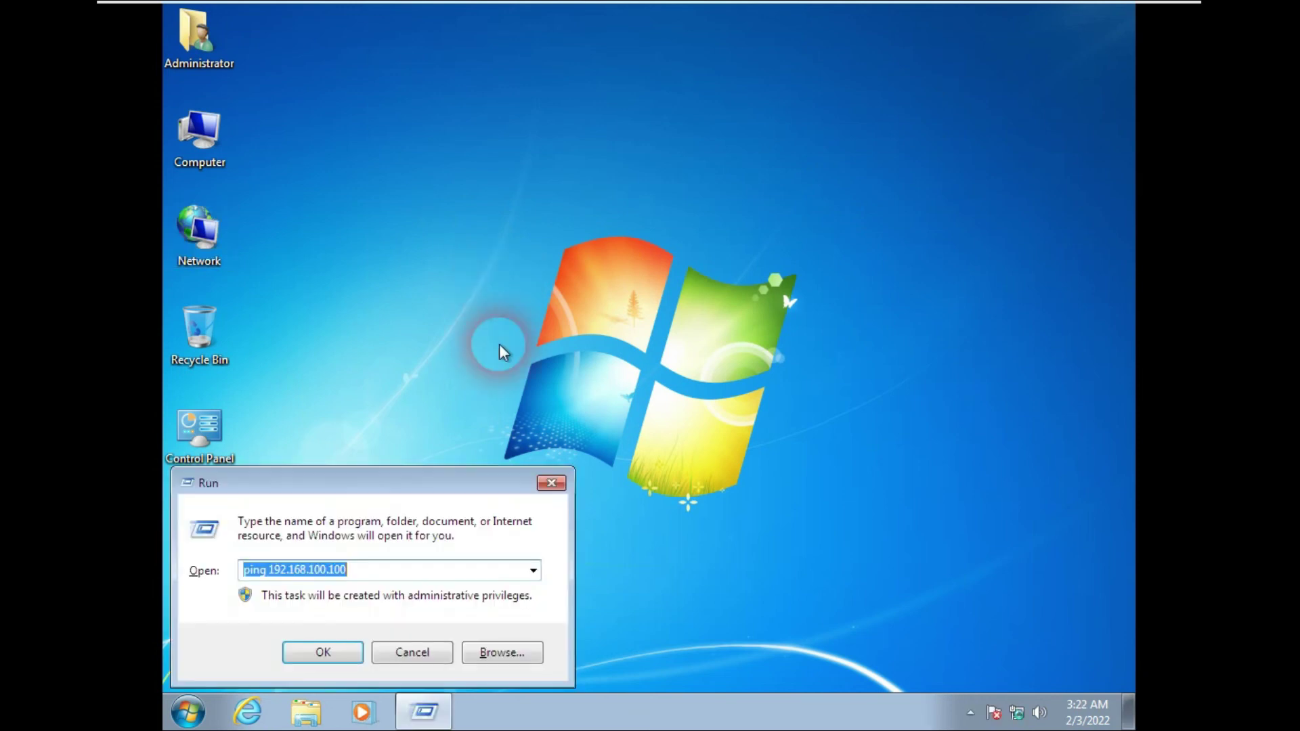
{"action": "left_click", "coordinate": [395, 572]}
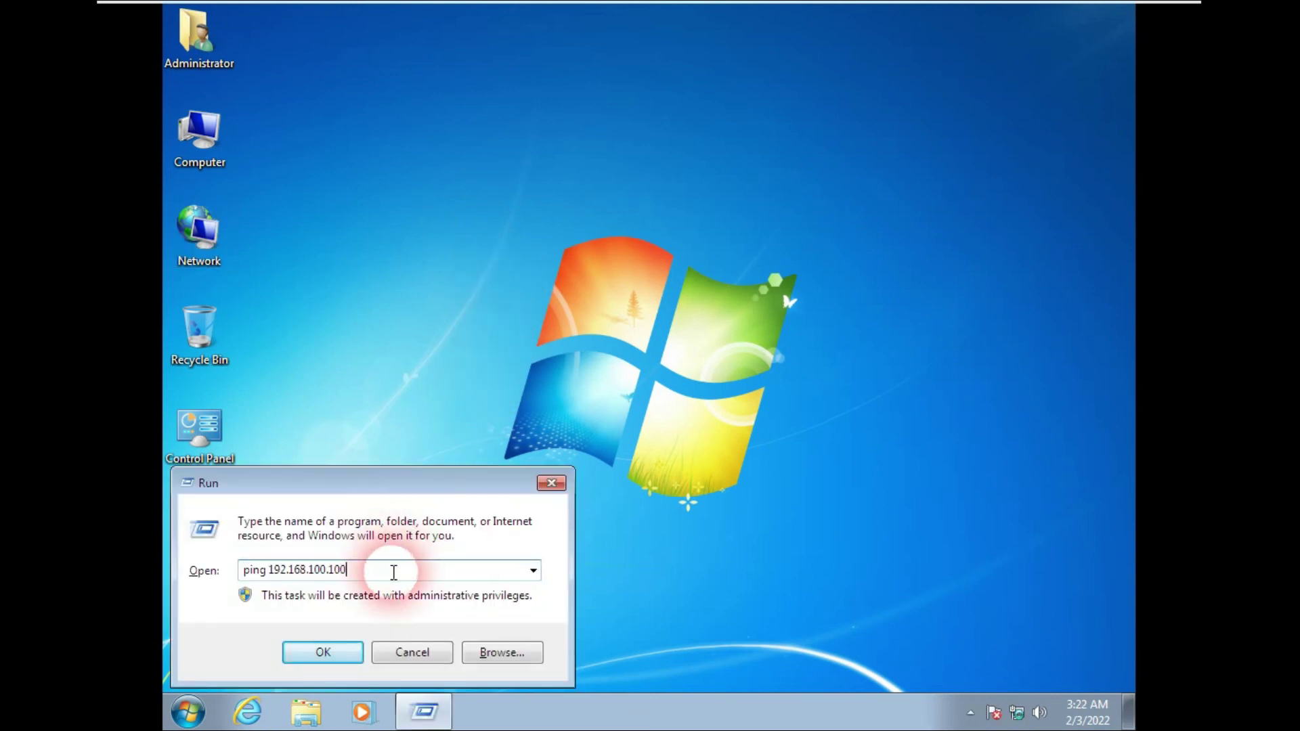
{"action": "key", "text": "Return"}
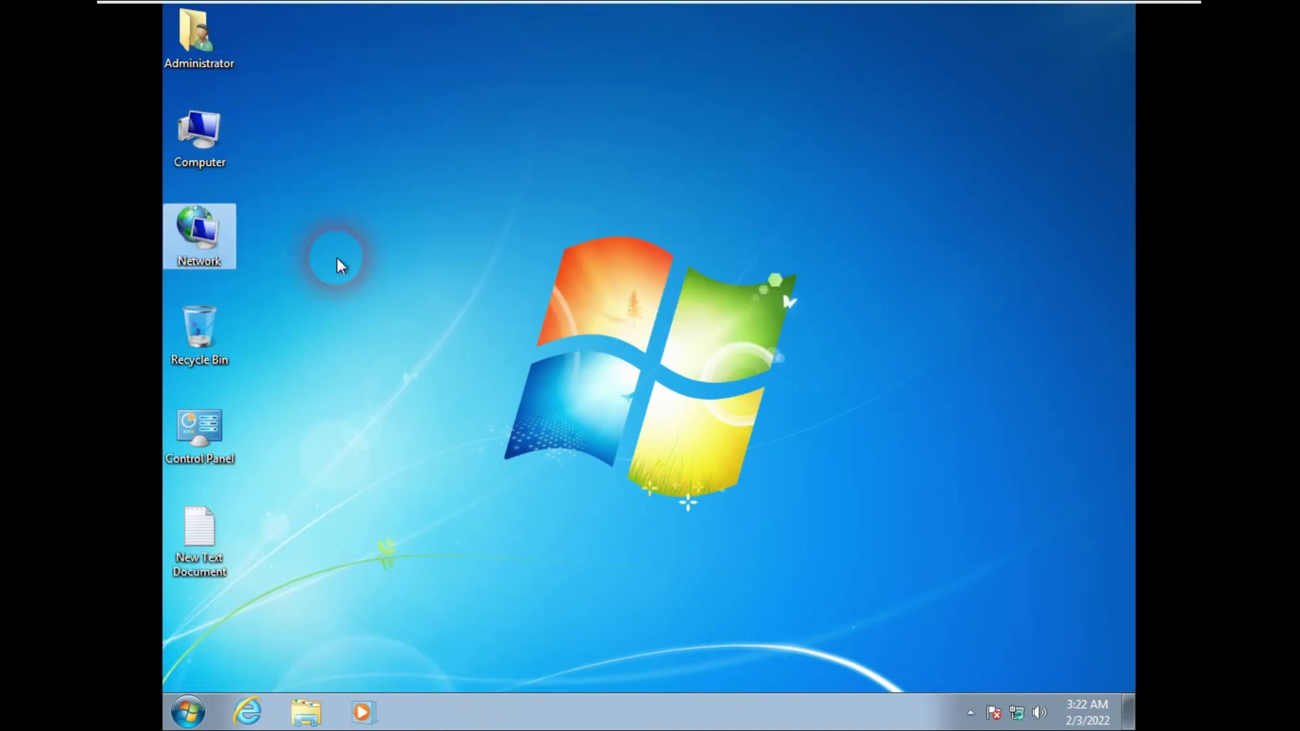
Step: Change Client2's membership to Domain yamuna.com in the Computer Name settings and submit
{"action": "right_click", "coordinate": [196, 134]}
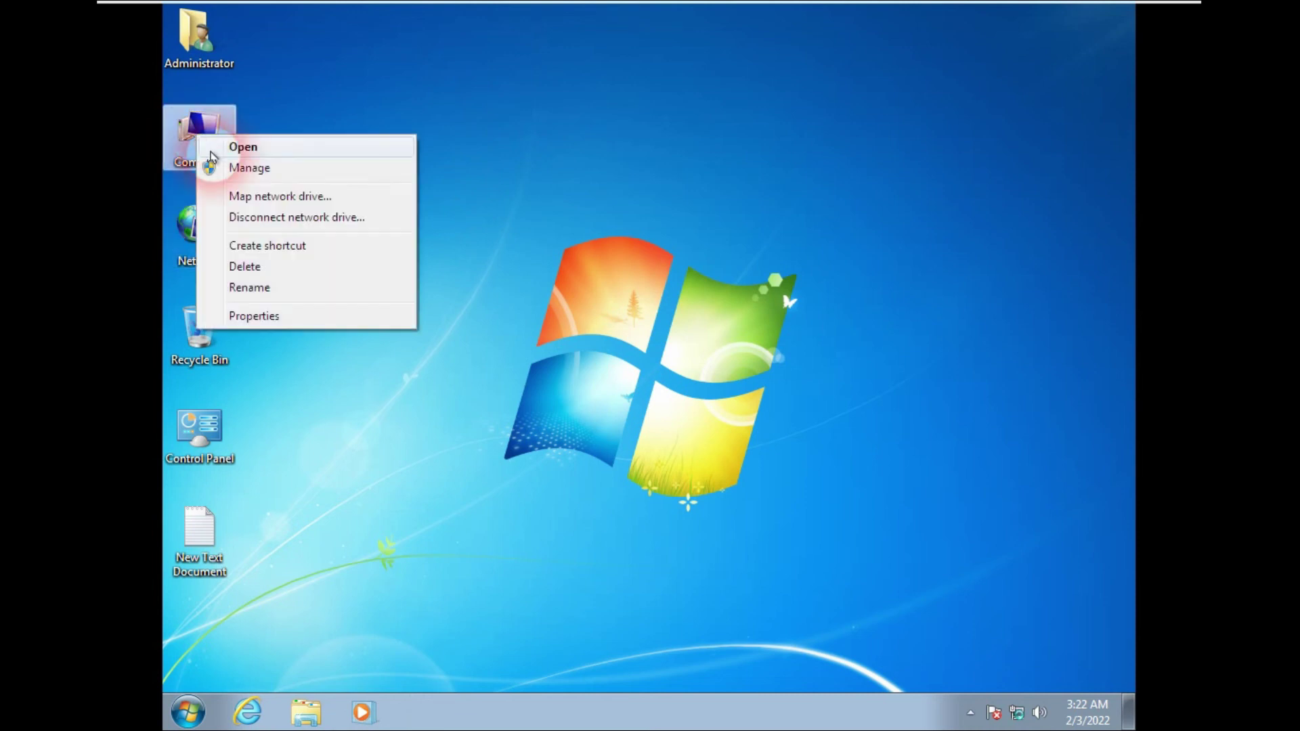
{"action": "left_click", "coordinate": [279, 318]}
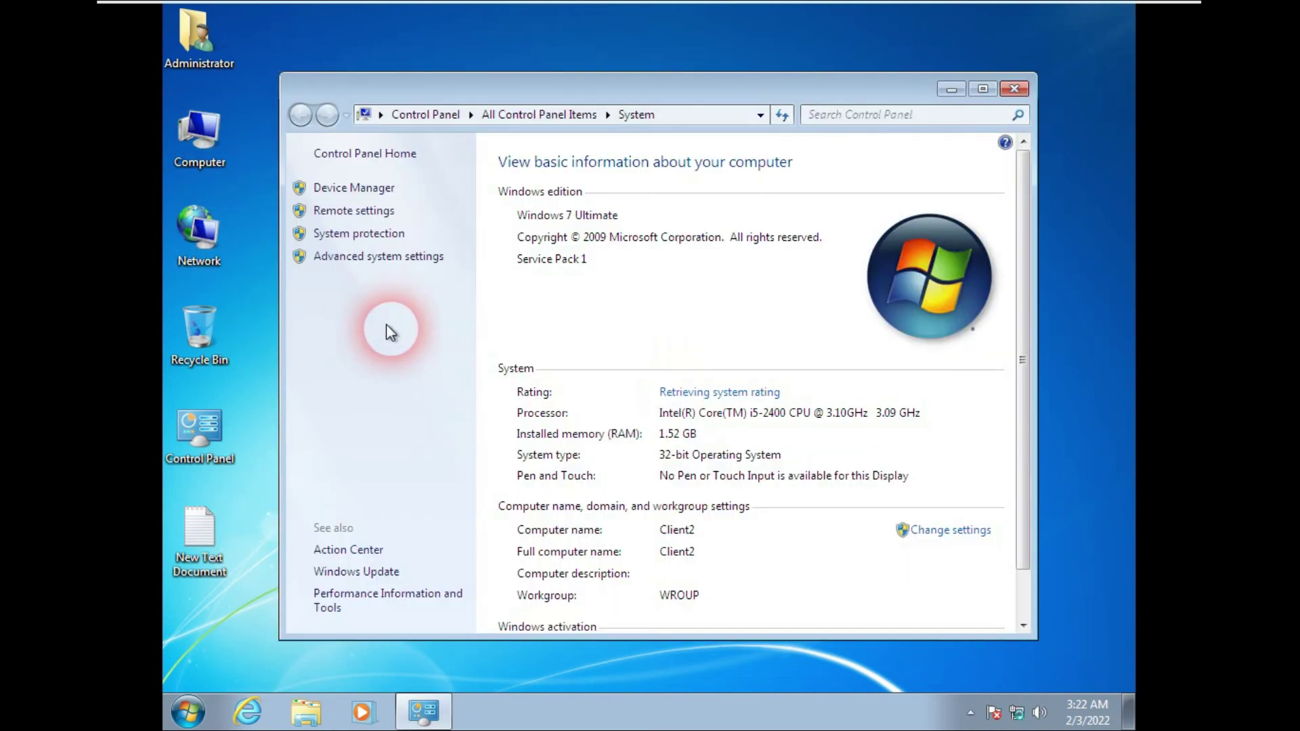
{"action": "left_click_drag", "start_coordinate": [1024, 459], "coordinate": [1021, 523]}
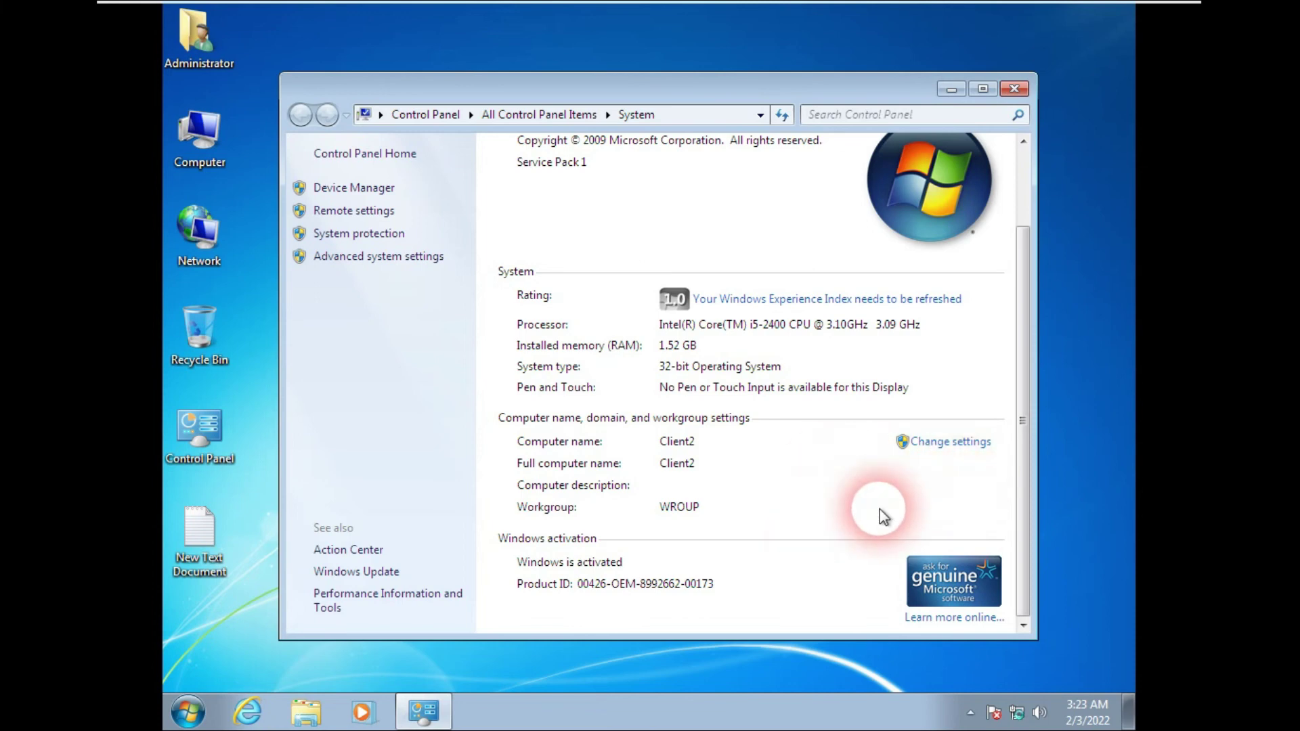
{"action": "left_click", "coordinate": [948, 442]}
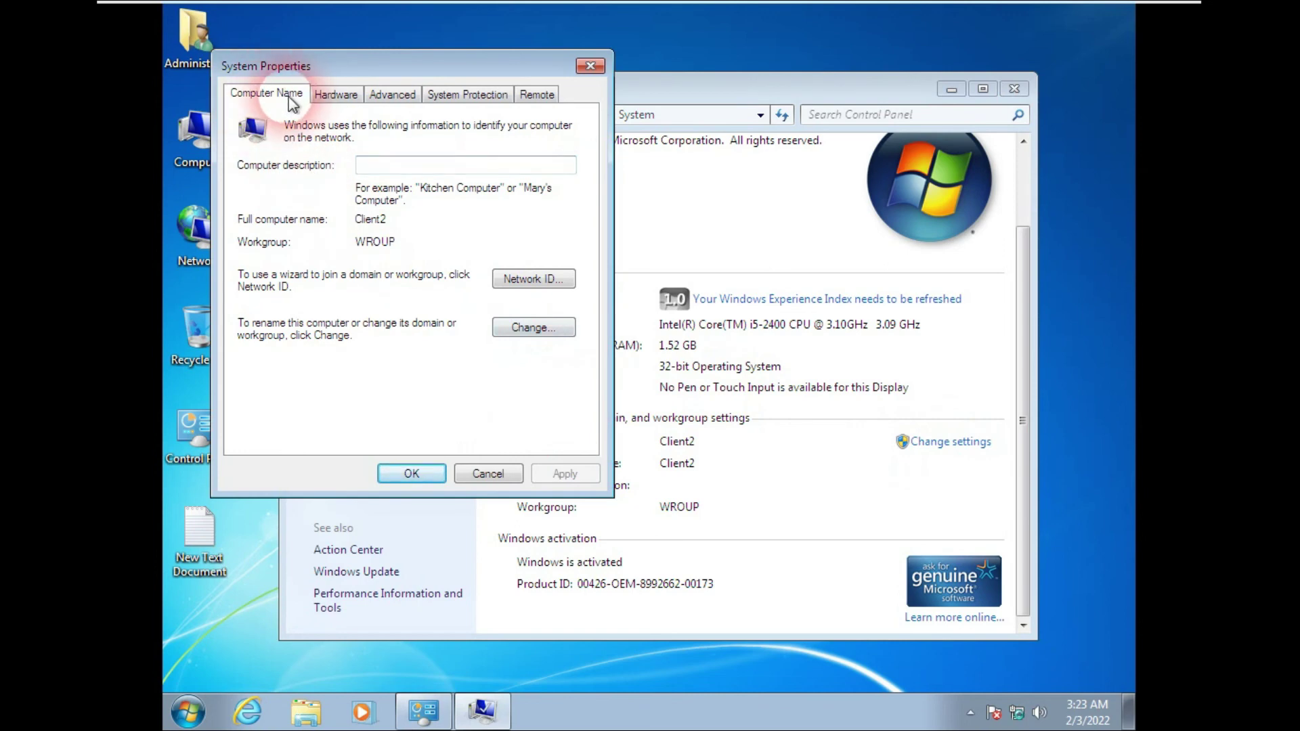
{"action": "left_click", "coordinate": [529, 330]}
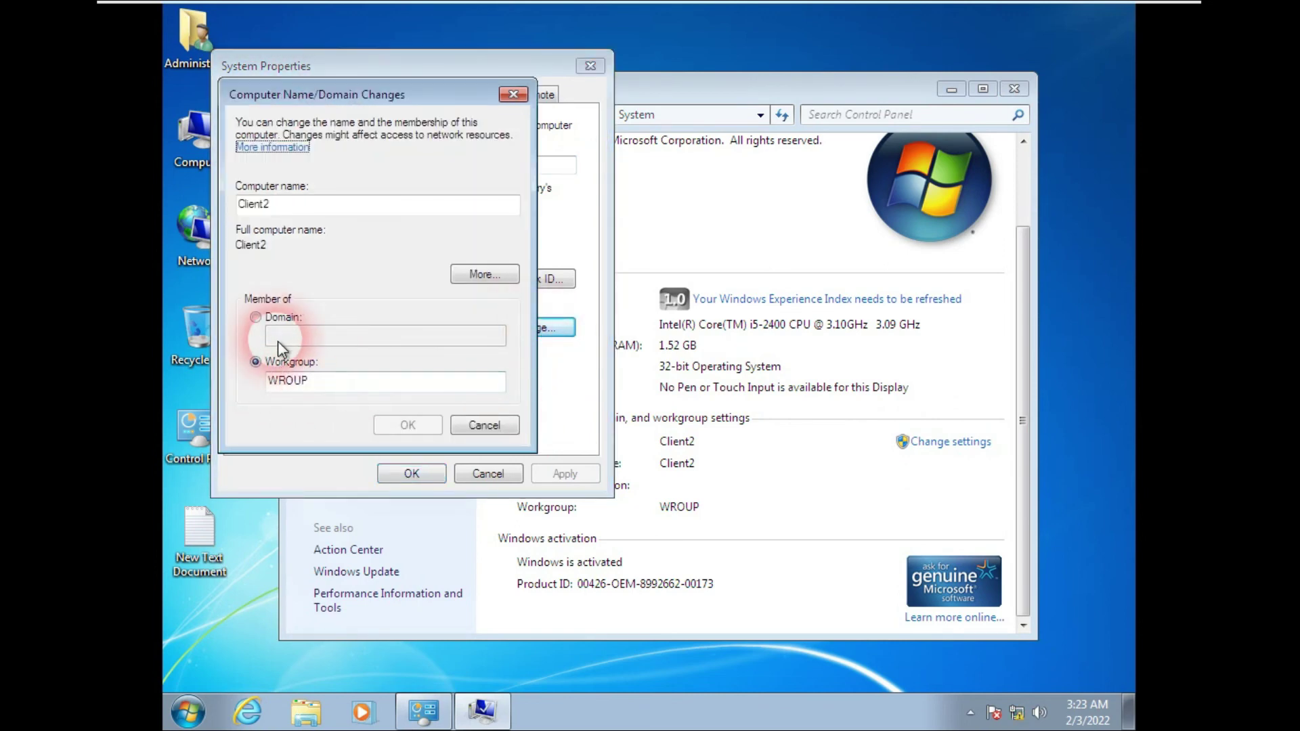
{"action": "left_click", "coordinate": [256, 317]}
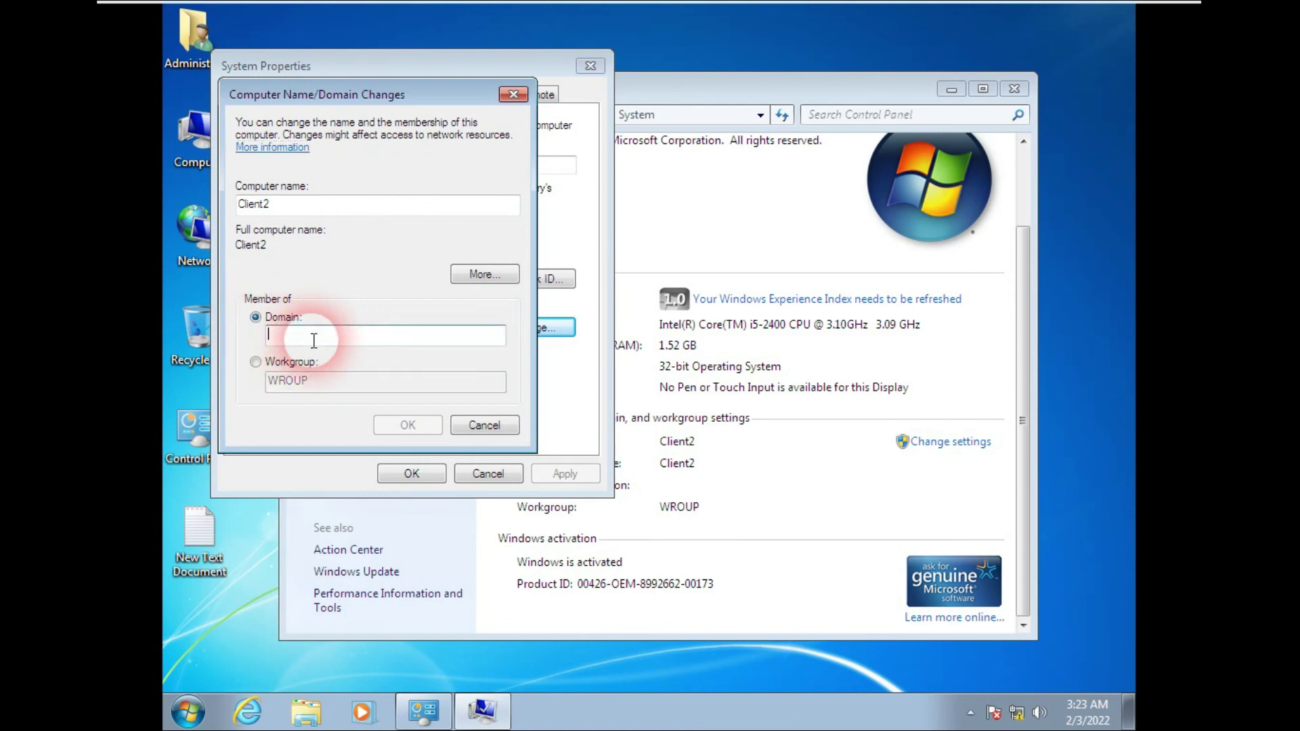
{"action": "type", "text": "yamuna.com"}
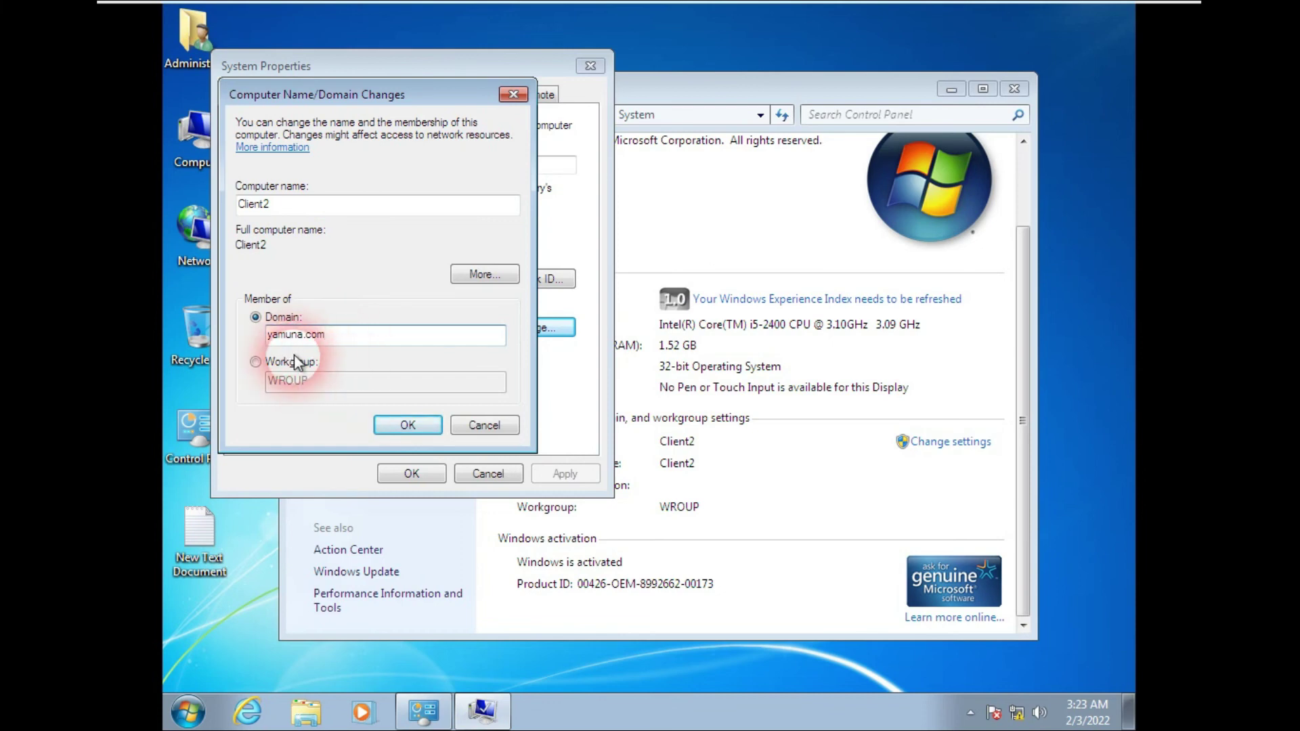
{"action": "left_click", "coordinate": [403, 426]}
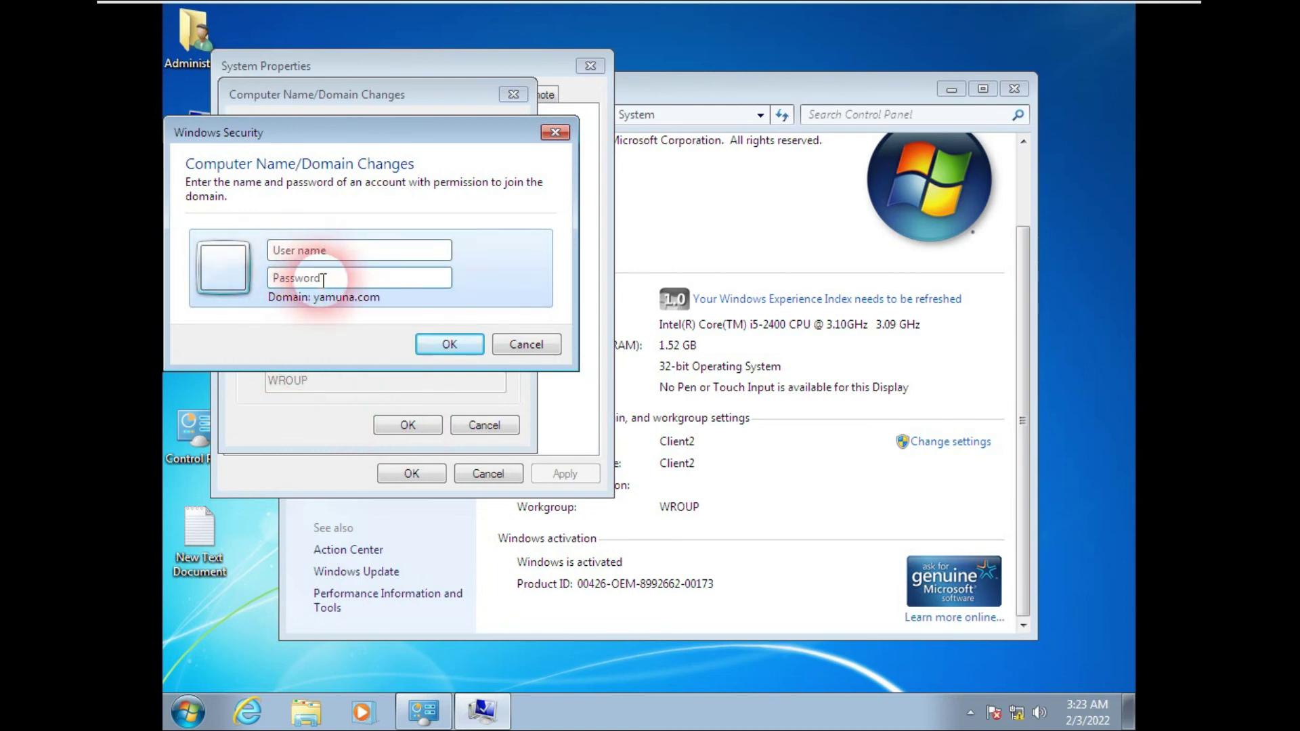
Step: Enter the administrator credentials to join yamuna.com, acknowledge the messages, and restart Client2
{"action": "type", "text": "administrato"}
{"action": "type", "text": "•••••••"}
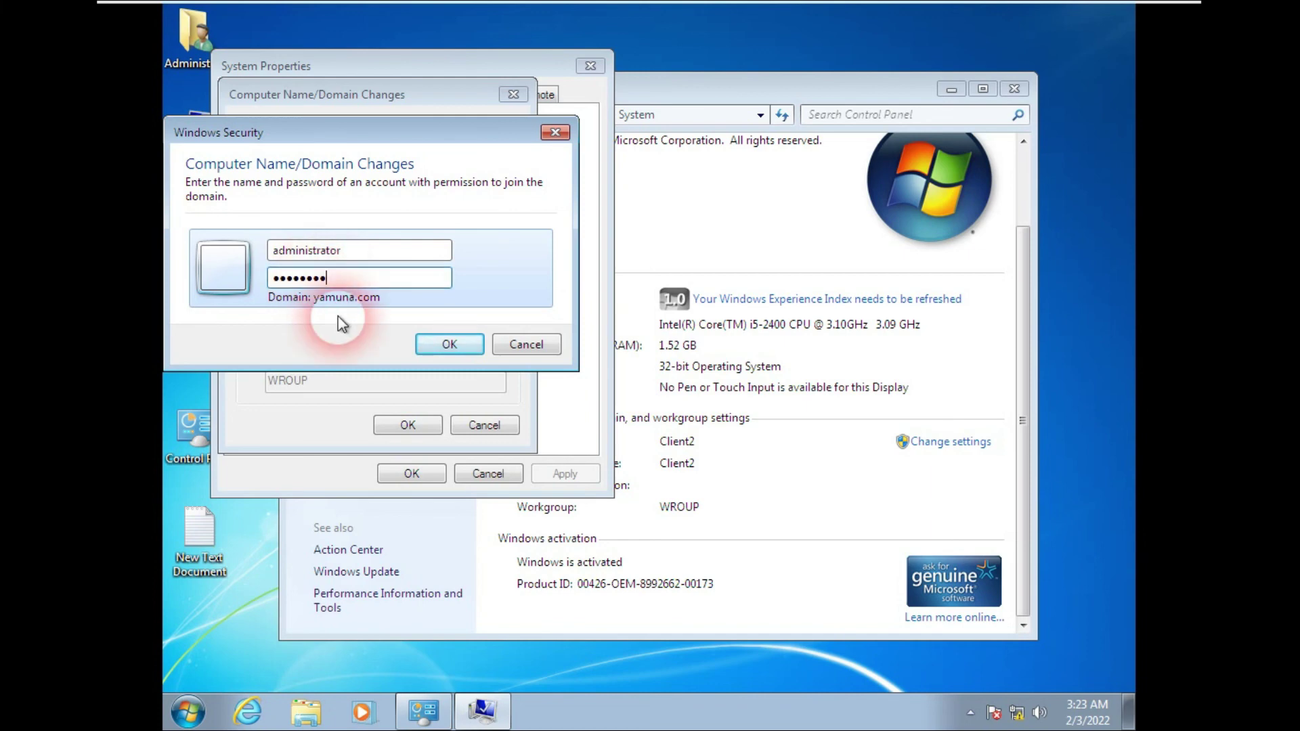
{"action": "left_click", "coordinate": [437, 343]}
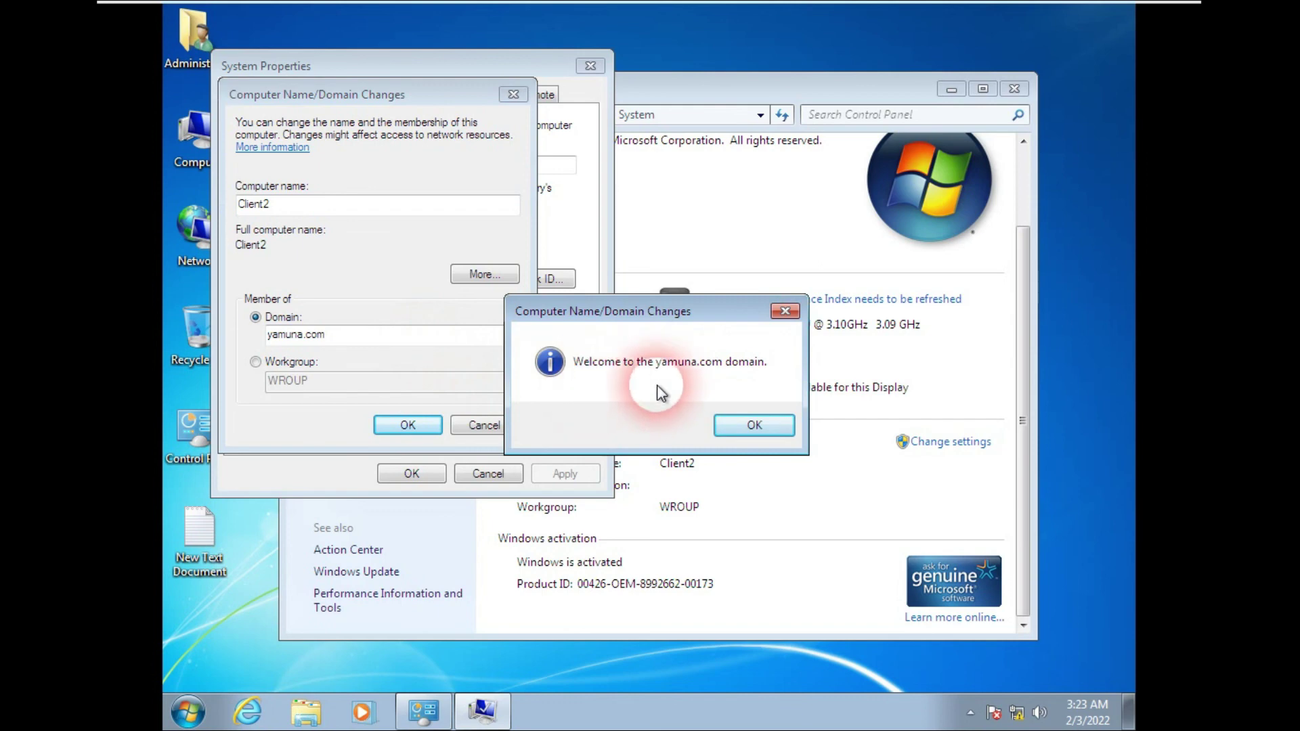
{"action": "left_click", "coordinate": [734, 430]}
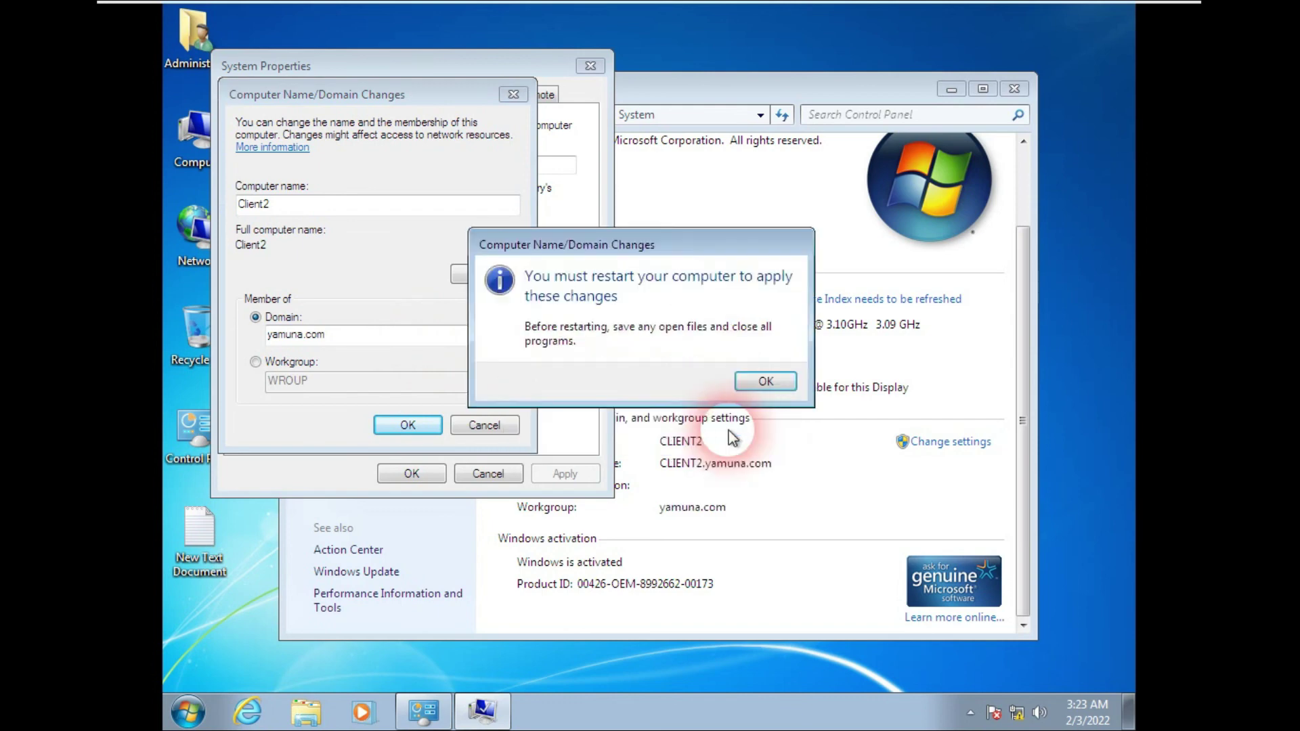
{"action": "left_click", "coordinate": [764, 382]}
{"action": "left_click", "coordinate": [416, 474]}
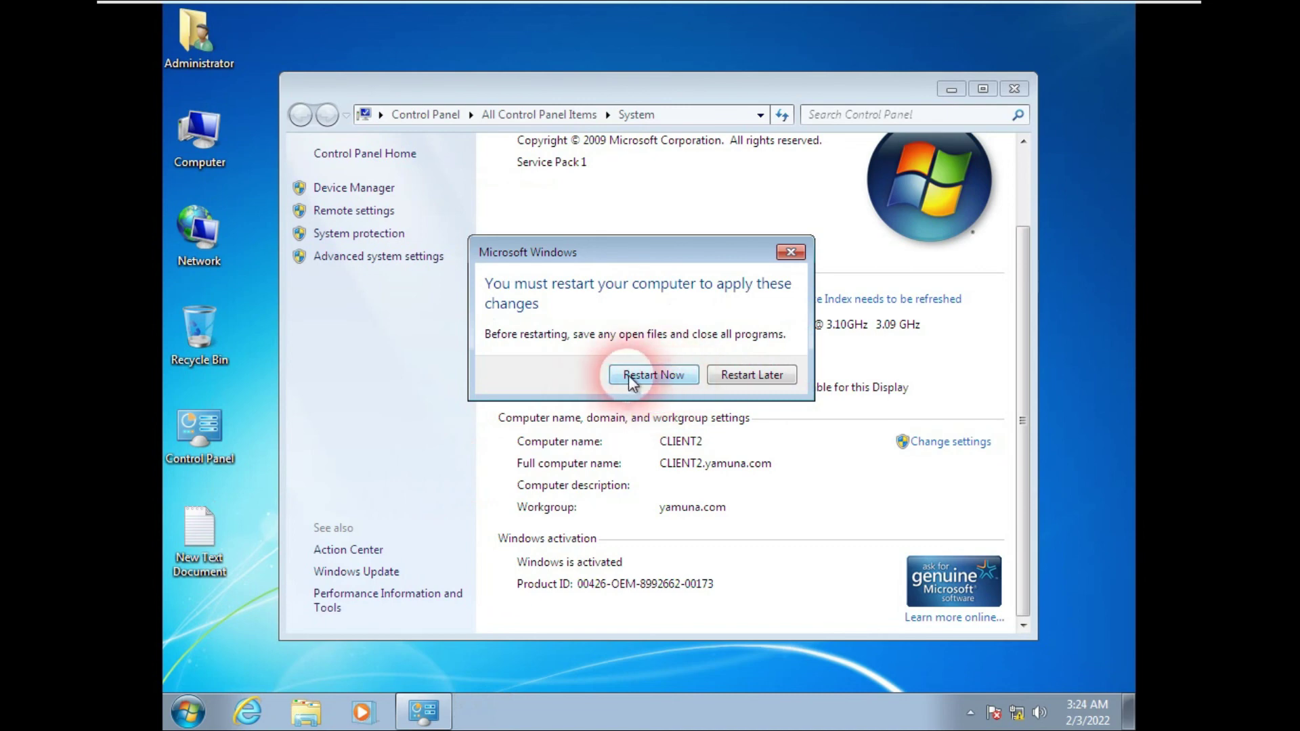
{"action": "left_click", "coordinate": [651, 378]}
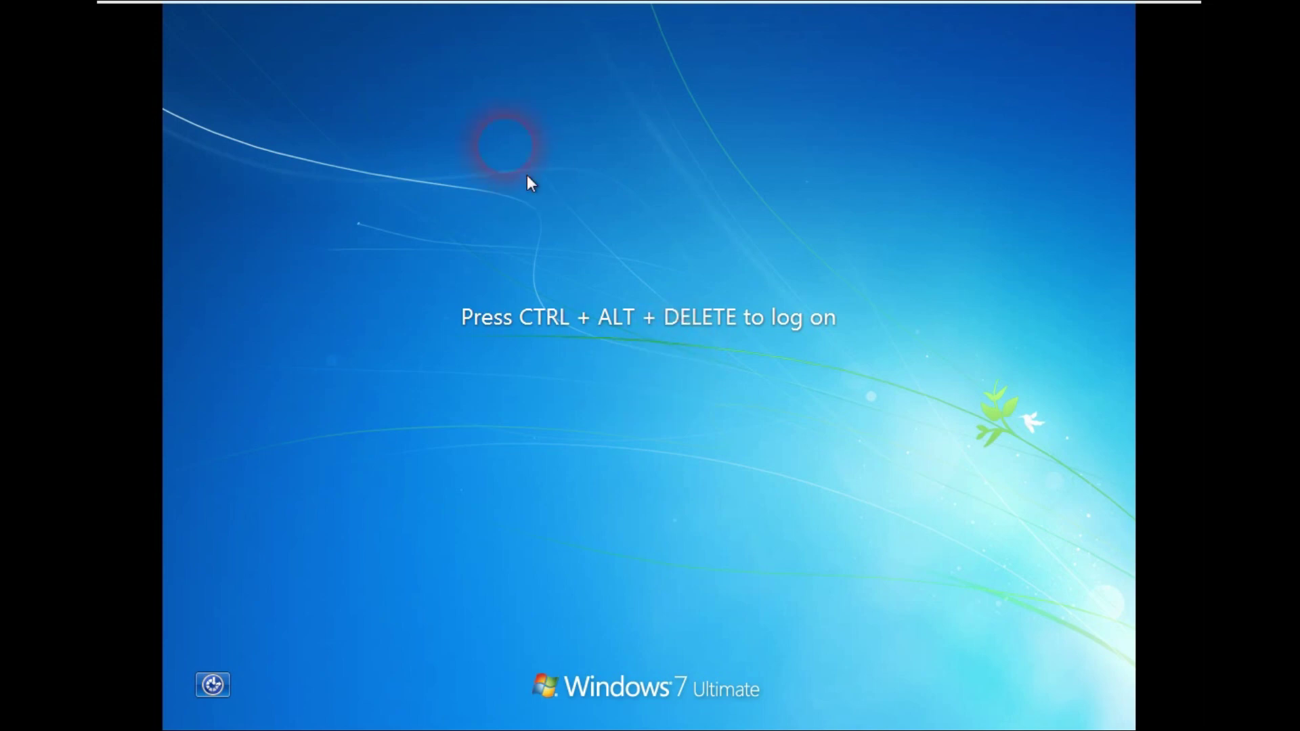
Step: Sign in through Other User with the YAMUNA domain user's name and password
{"action": "left_click", "coordinate": [787, 551]}
{"action": "key", "text": "ctrl+alt+Insert"}
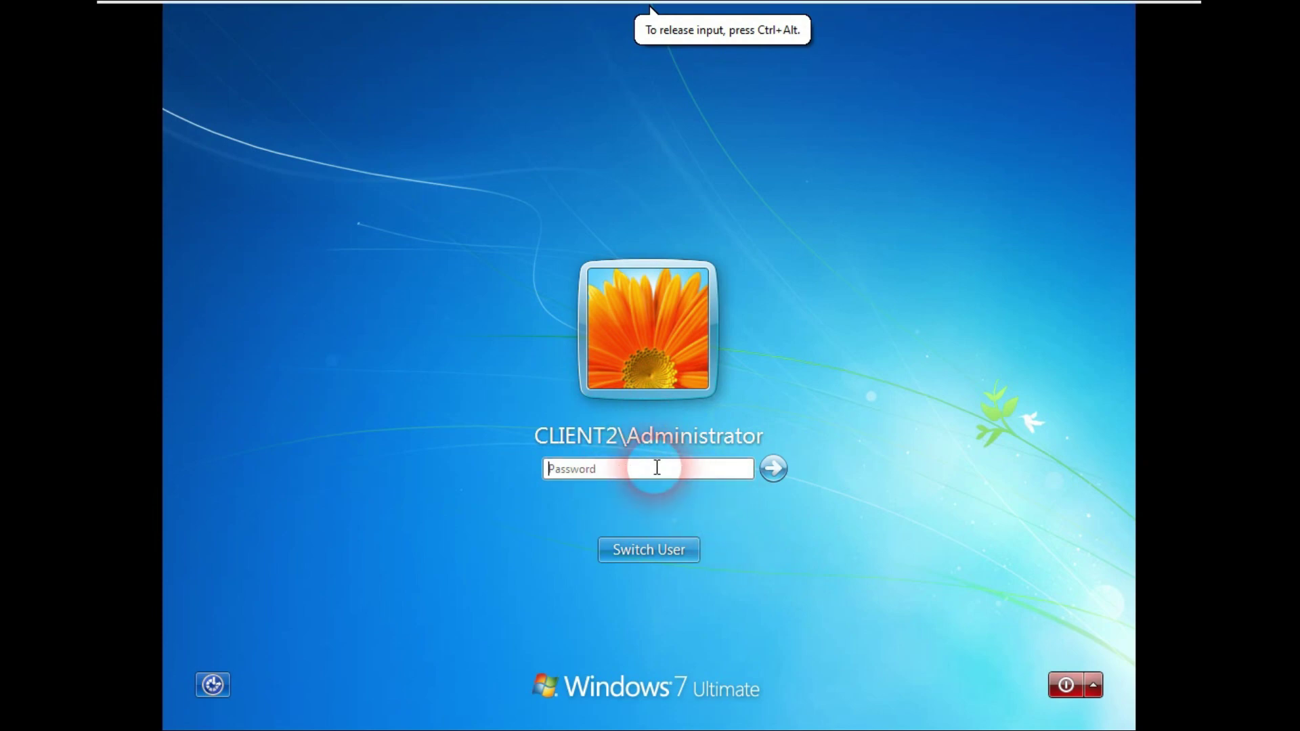
{"action": "left_click", "coordinate": [632, 551]}
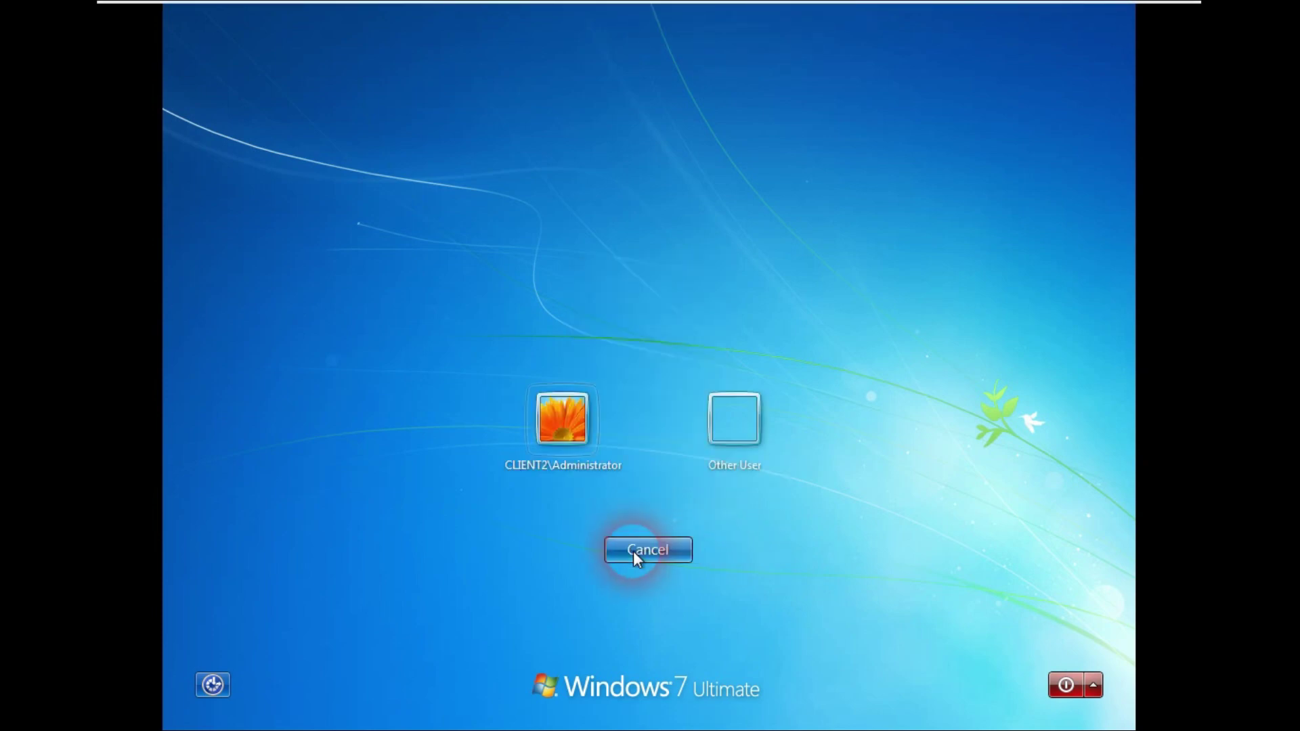
{"action": "left_click", "coordinate": [736, 433]}
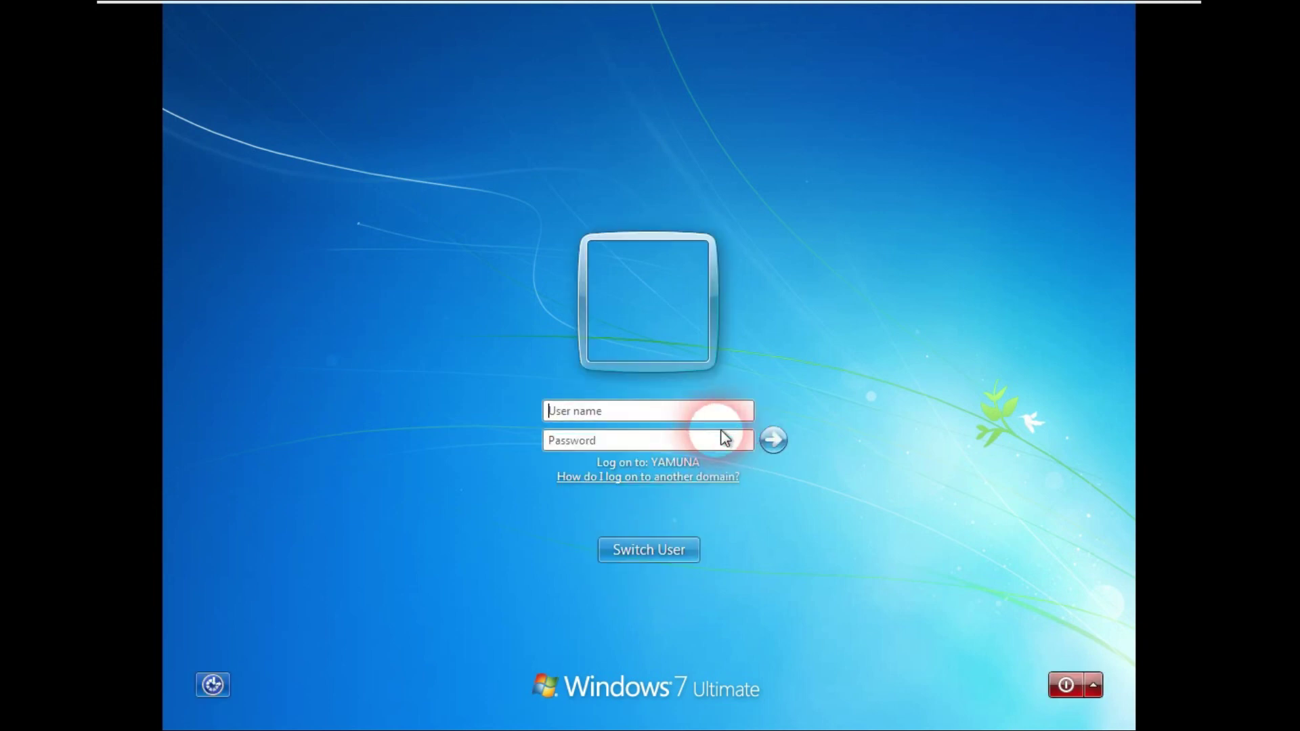
{"action": "type", "text": "sonu"}
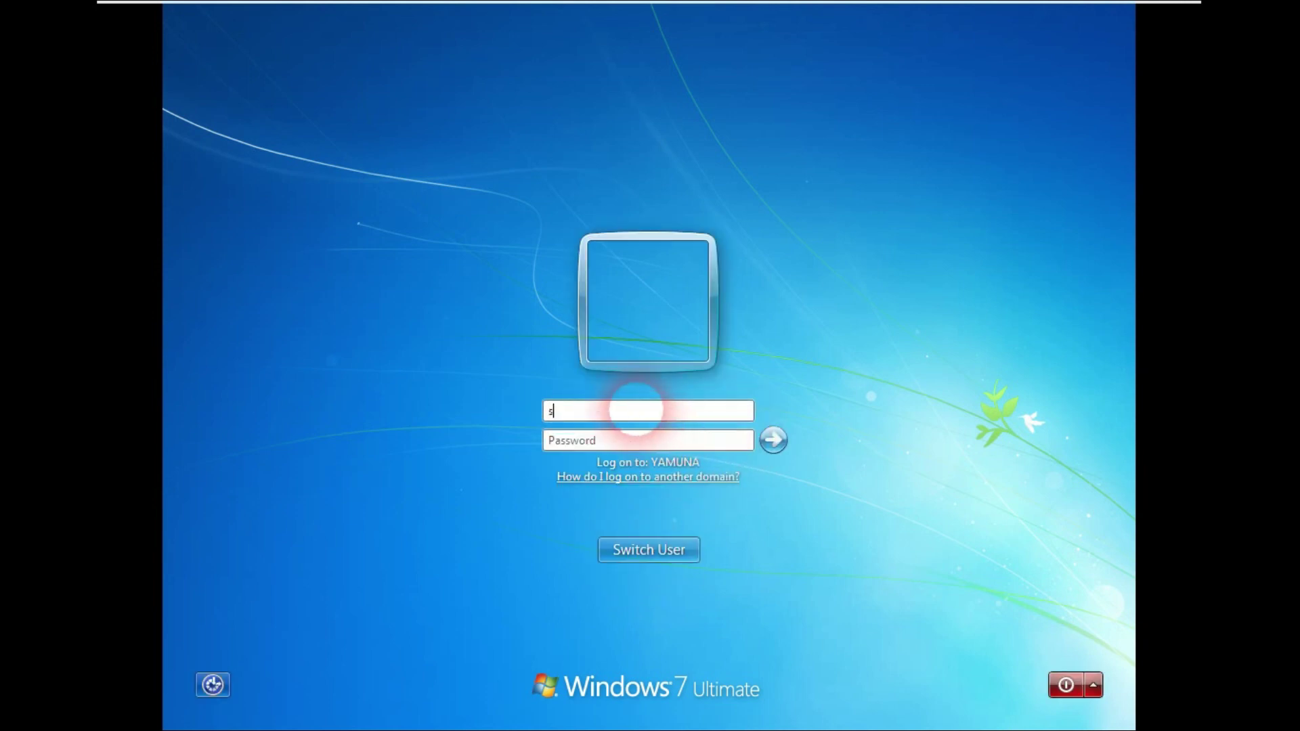
{"action": "left_click", "coordinate": [685, 436]}
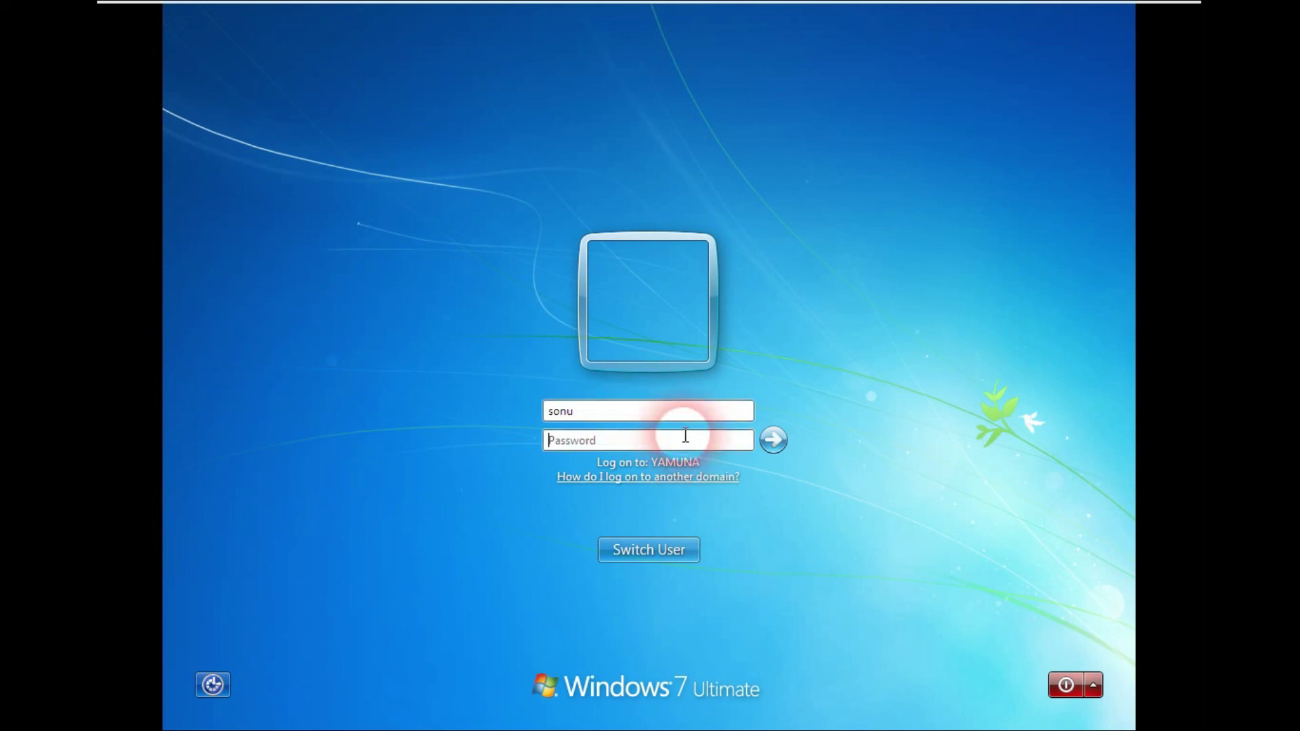
{"action": "type", "text": "•••••••"}
{"action": "type", "text": "•"}
{"action": "key", "text": "Return"}
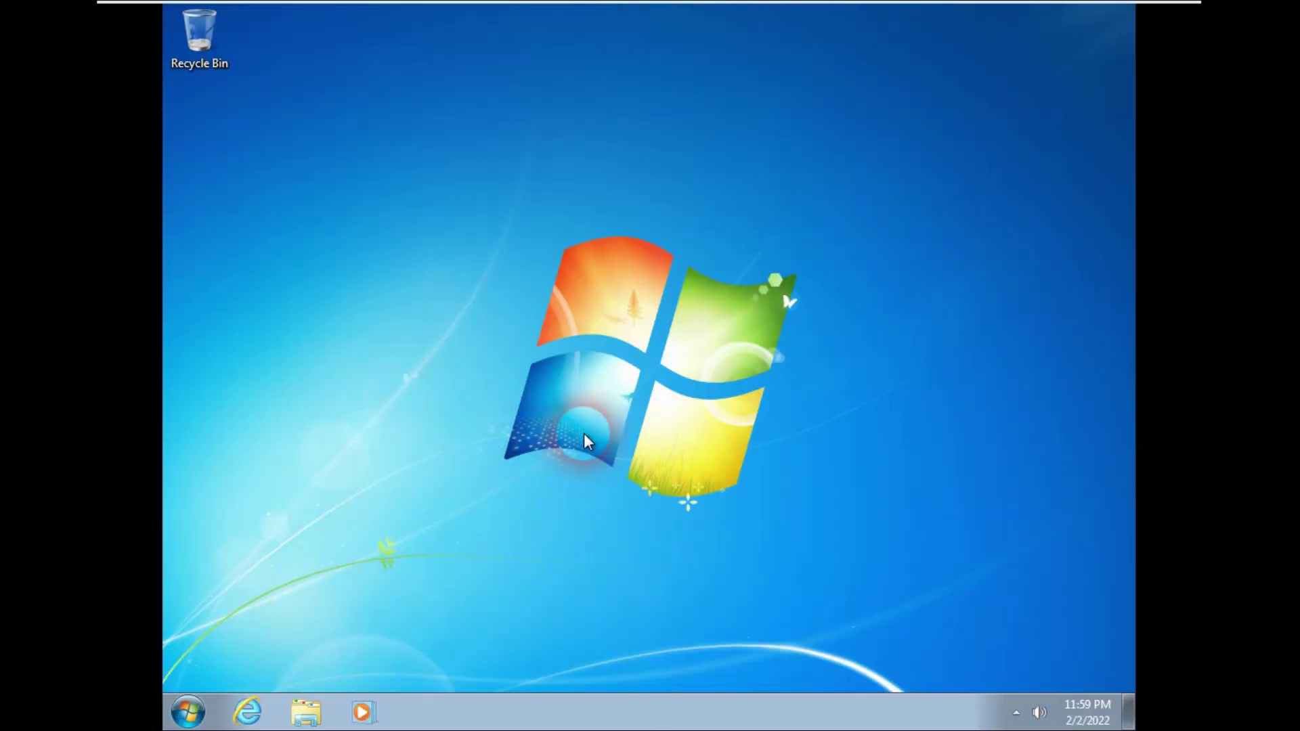
Step: Enable the Computer, user's files, Network and Control Panel desktop icons through Personalization
{"action": "left_click", "coordinate": [188, 713]}
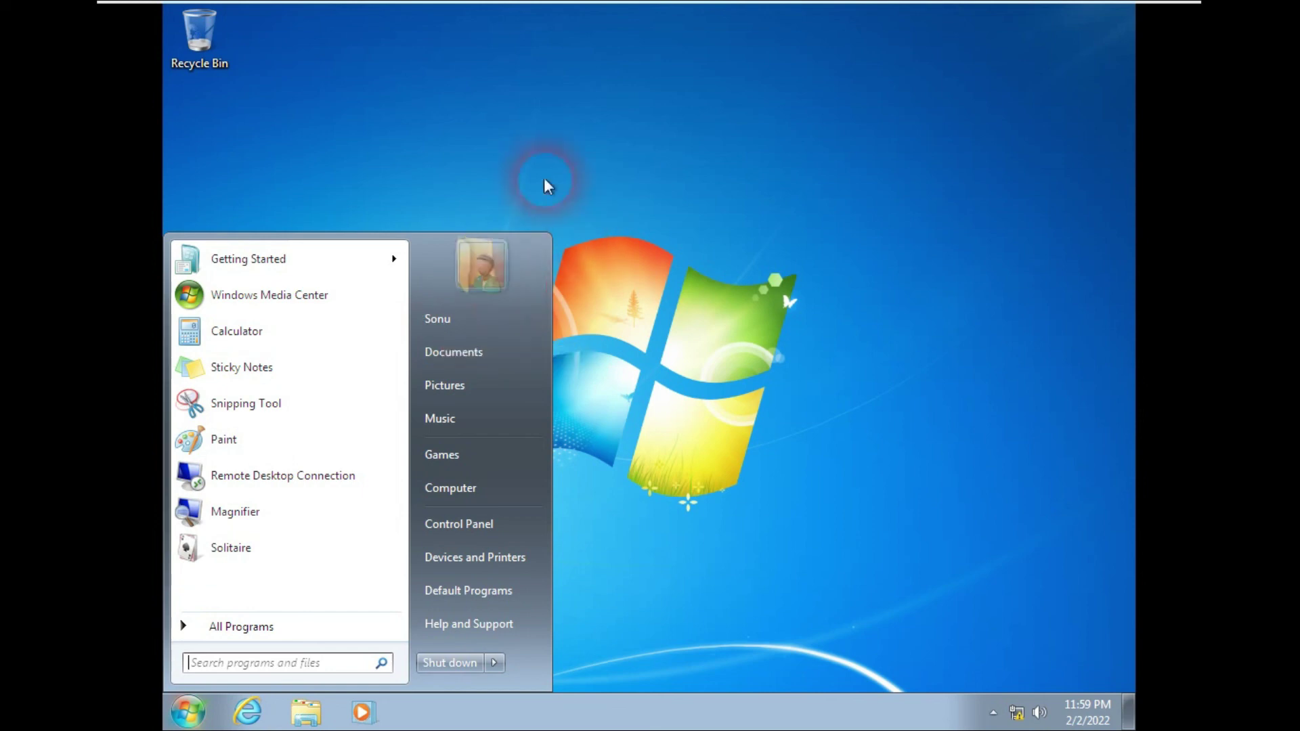
{"action": "left_click", "coordinate": [532, 159]}
{"action": "right_click", "coordinate": [532, 158]}
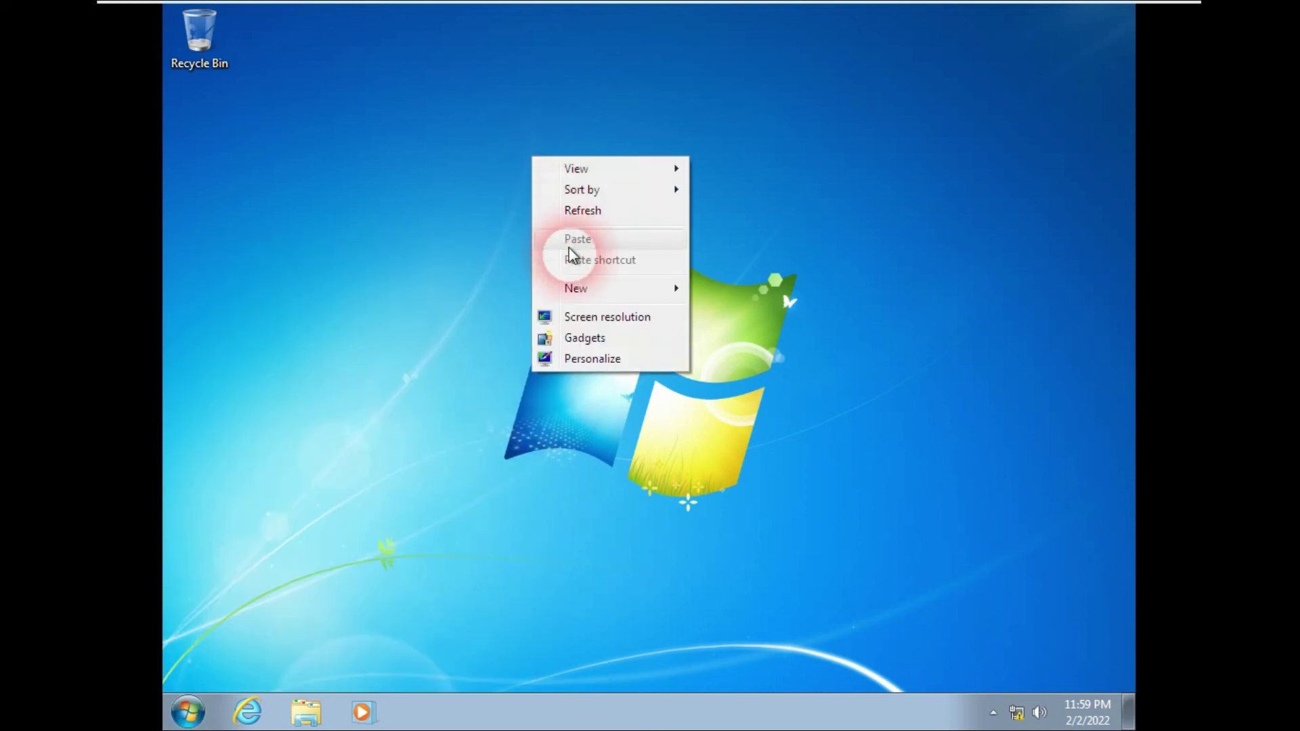
{"action": "left_click", "coordinate": [599, 357]}
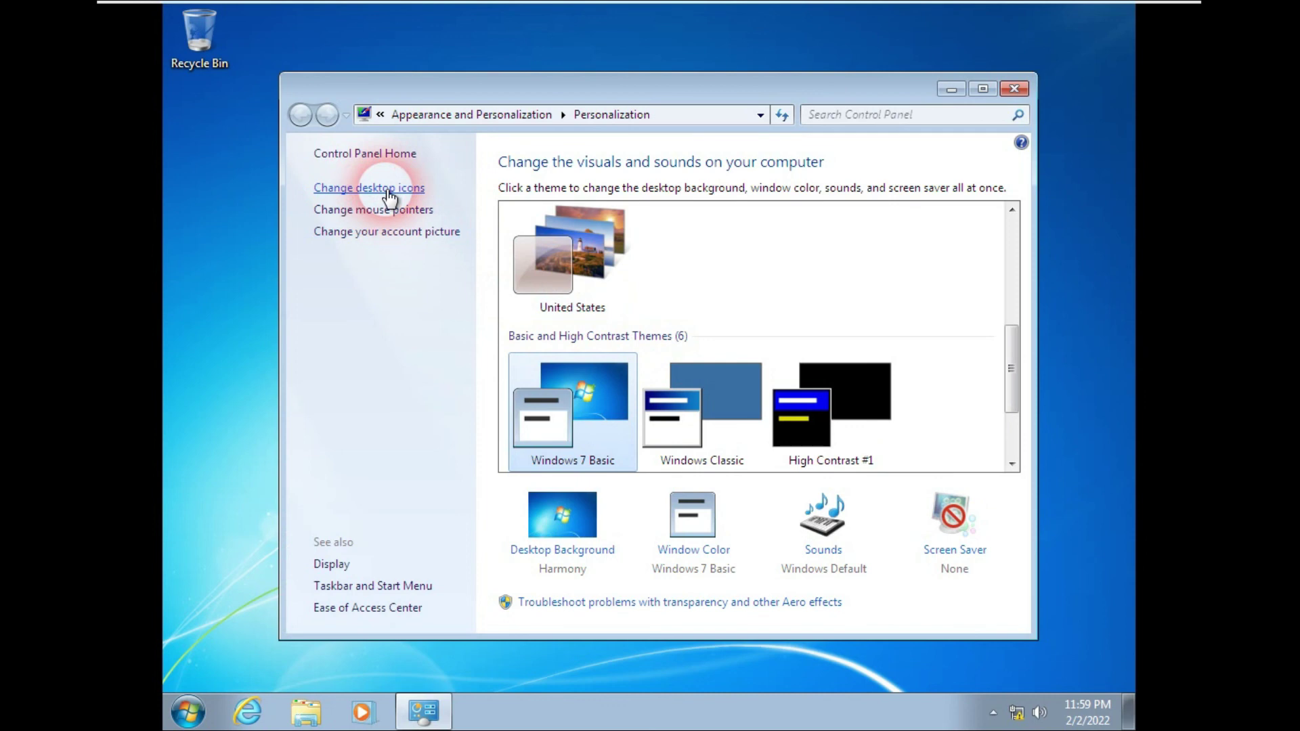
{"action": "left_click", "coordinate": [388, 192]}
{"action": "left_click", "coordinate": [311, 204]}
{"action": "left_click", "coordinate": [313, 181]}
{"action": "left_click", "coordinate": [310, 163]}
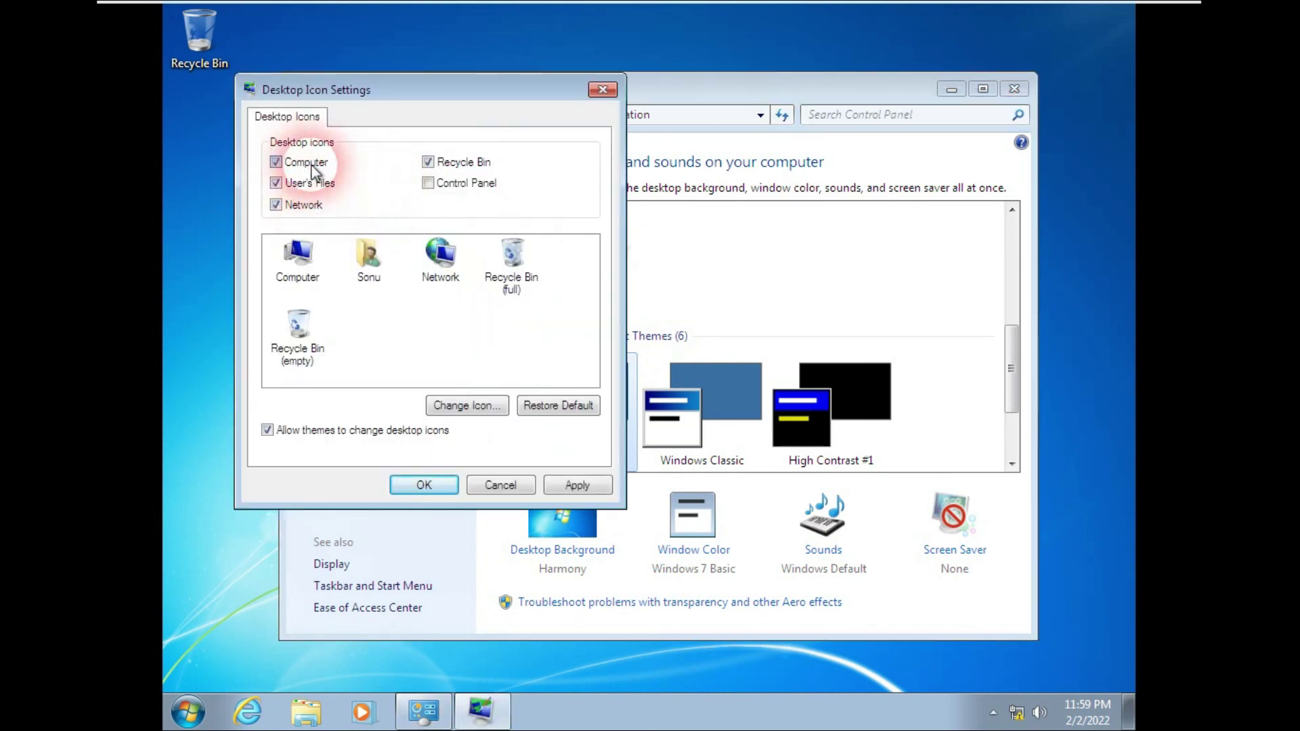
{"action": "left_click", "coordinate": [443, 184]}
{"action": "left_click", "coordinate": [410, 484]}
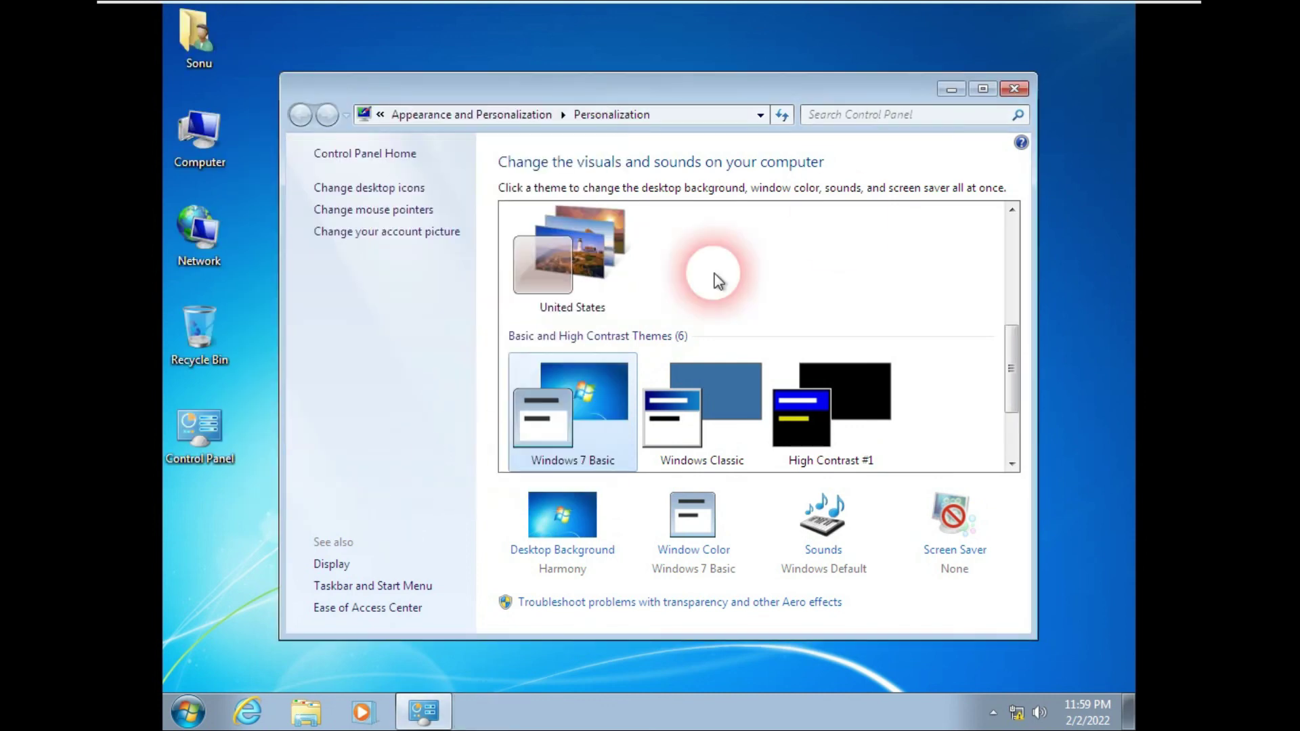